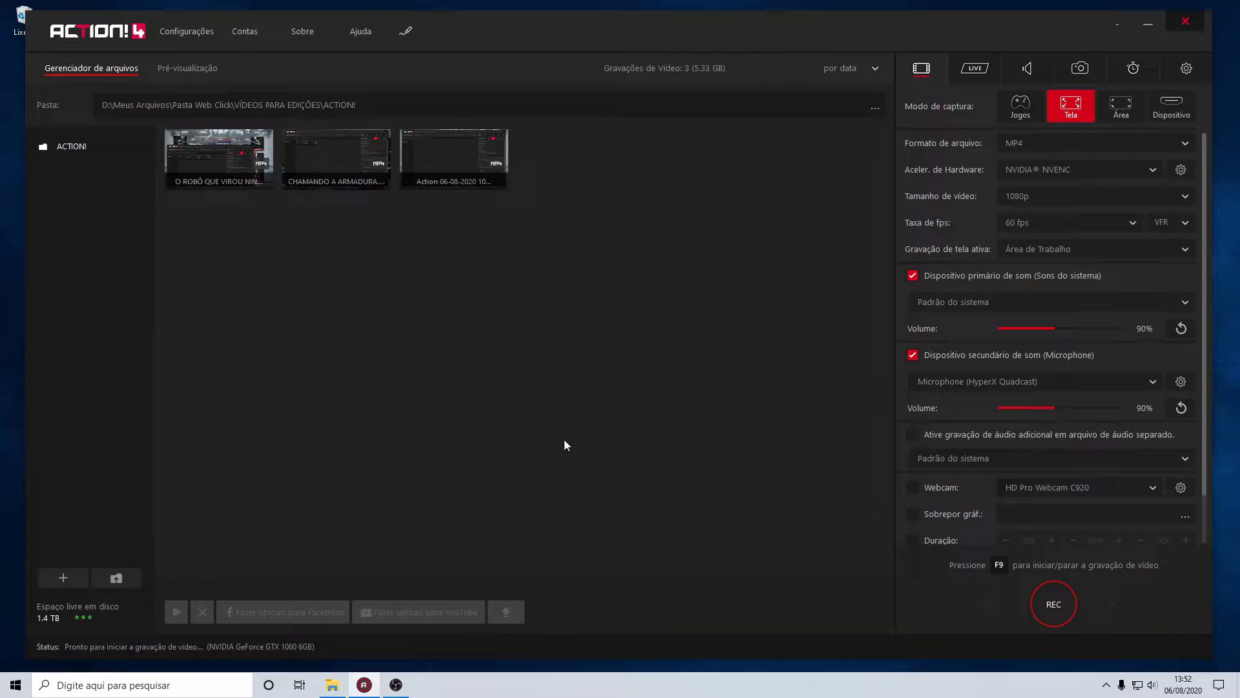
- Choose the Tela capture mode after trying Jogos, and set the recording file format to MP4
left_click(1020, 108)
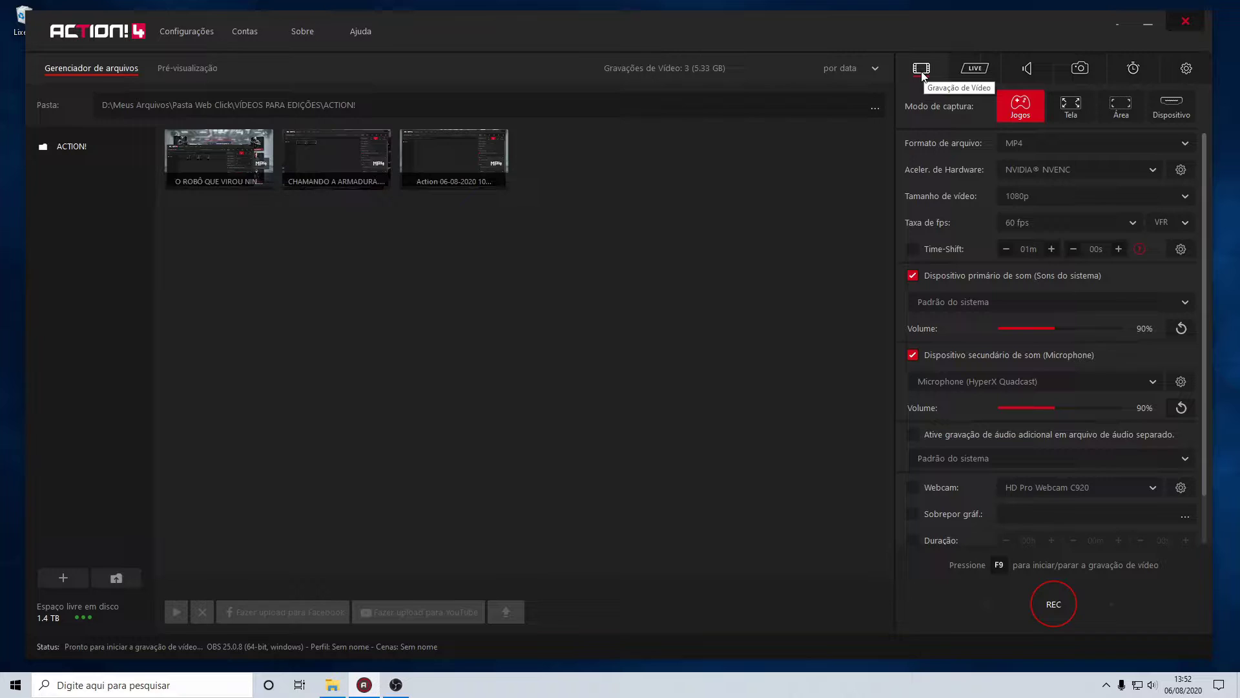
left_click(1071, 106)
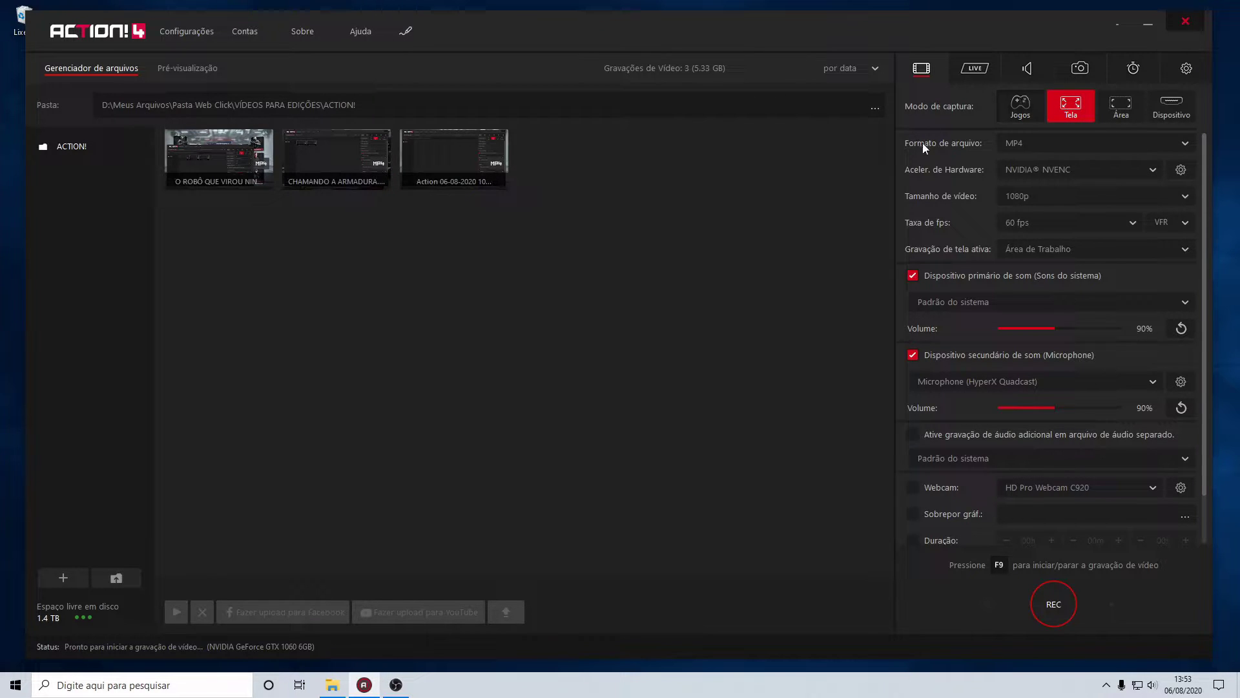
left_click(1043, 142)
left_click(1026, 185)
- Try AVI as the recording file format and switch back to MP4
left_click(1022, 139)
left_click(1030, 161)
left_click(1030, 143)
left_click(1028, 183)
left_click(1022, 142)
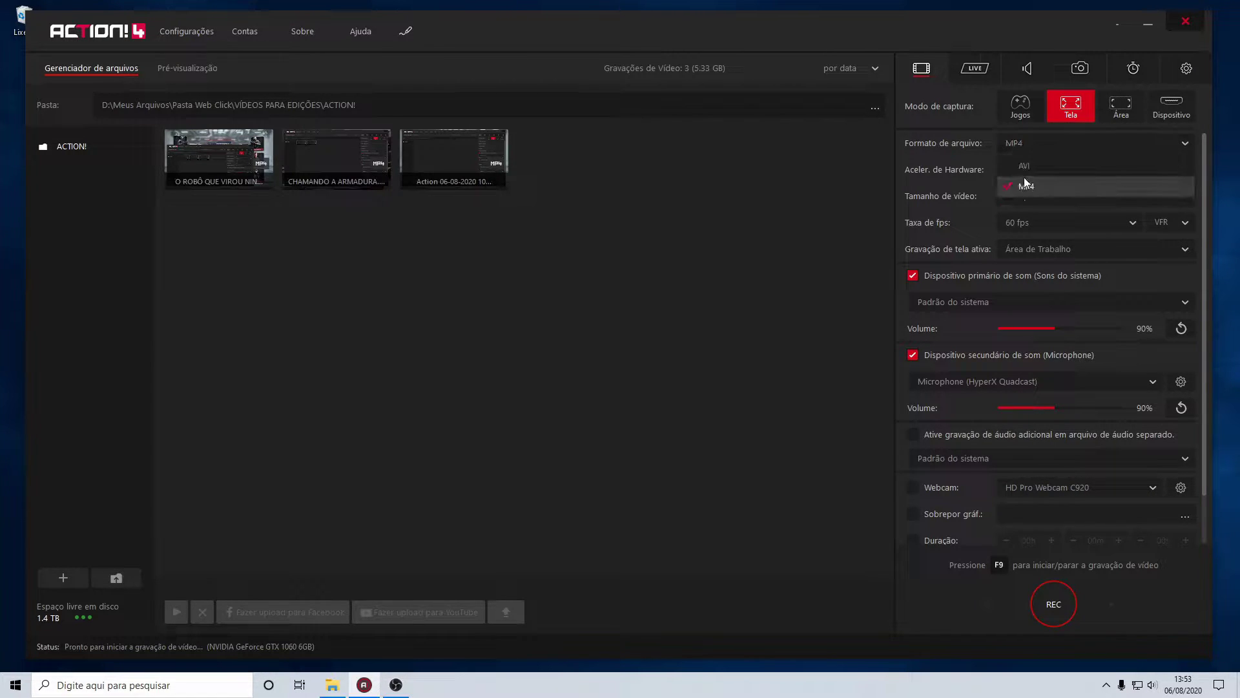
left_click(1030, 164)
left_click(1021, 143)
left_click(1029, 182)
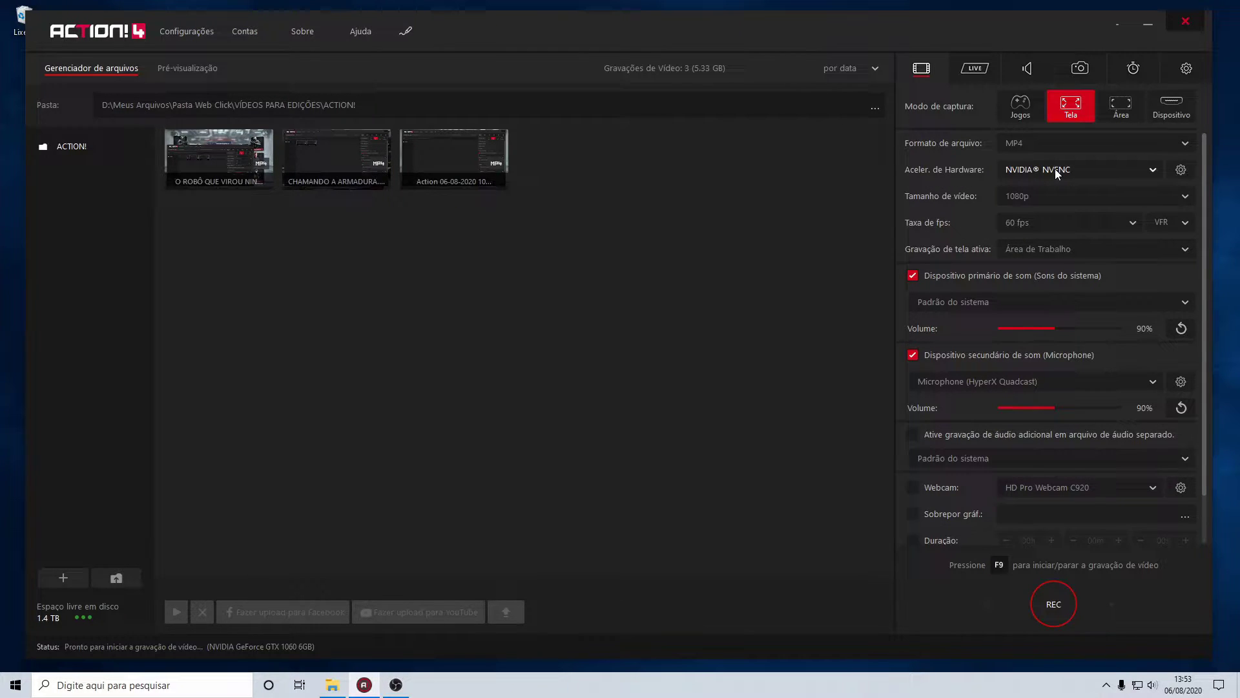
- Set the hardware acceleration to NVIDIA® NVENC and review which GPU its settings use
left_click(1153, 171)
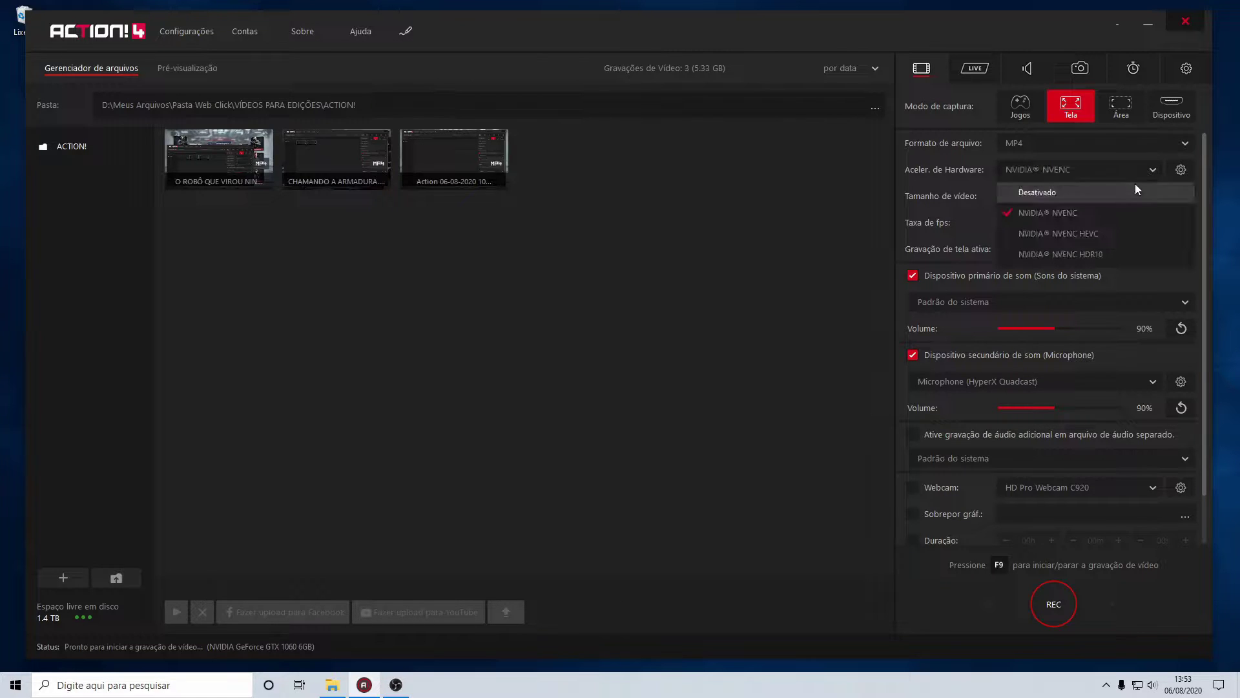
left_click(1069, 215)
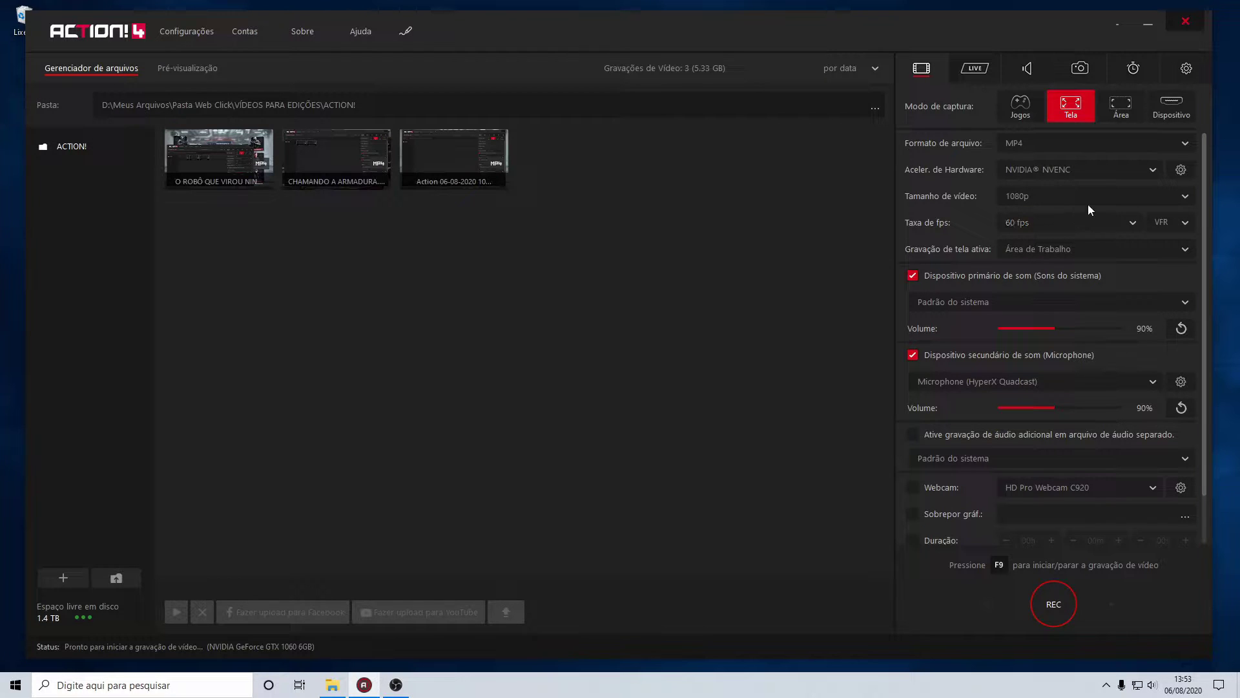
left_click(1149, 170)
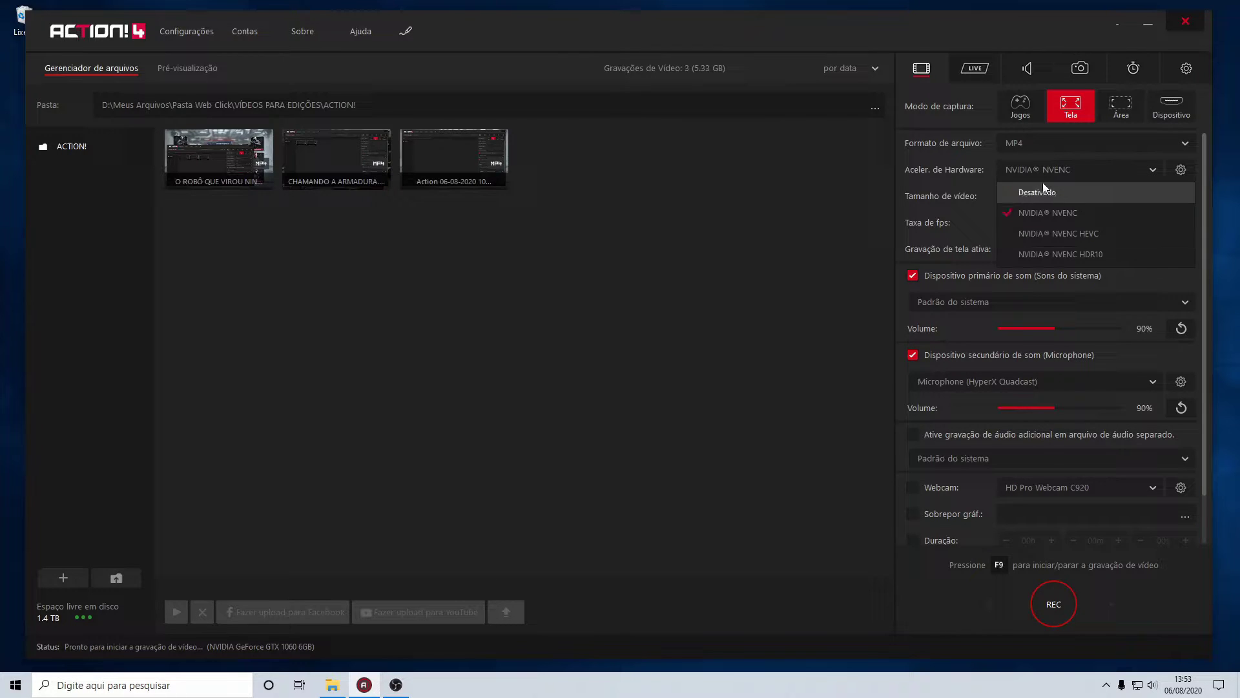
left_click(994, 159)
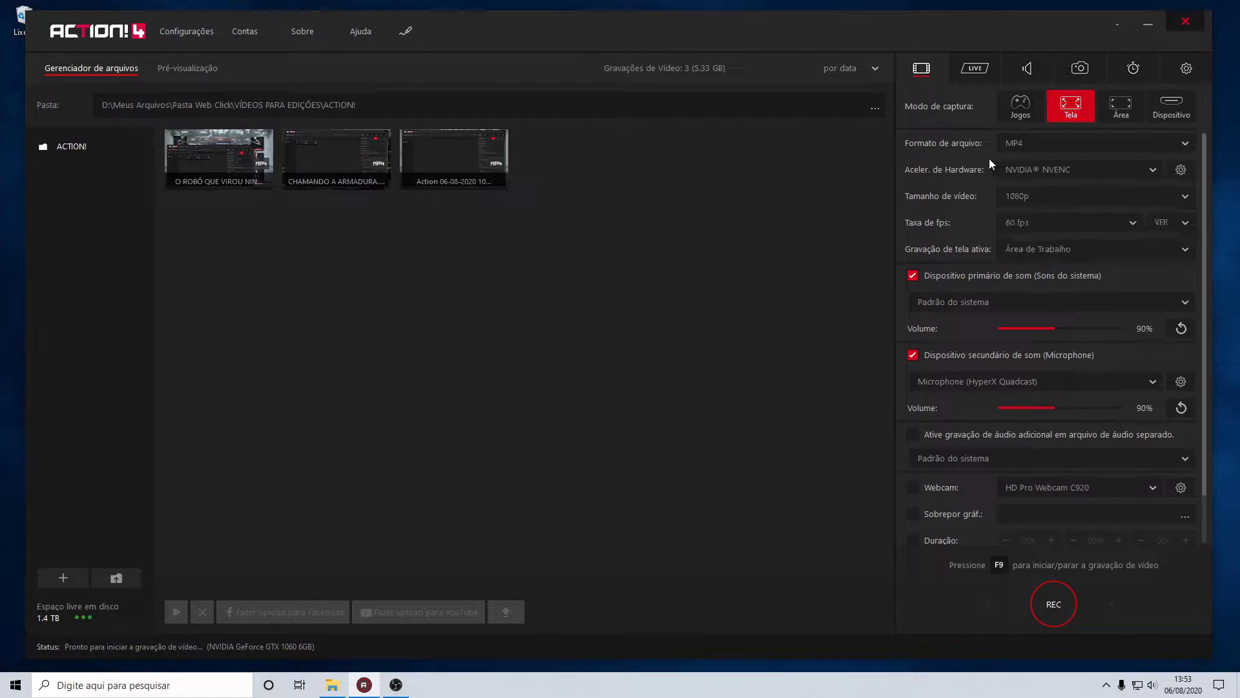
left_click(1180, 171)
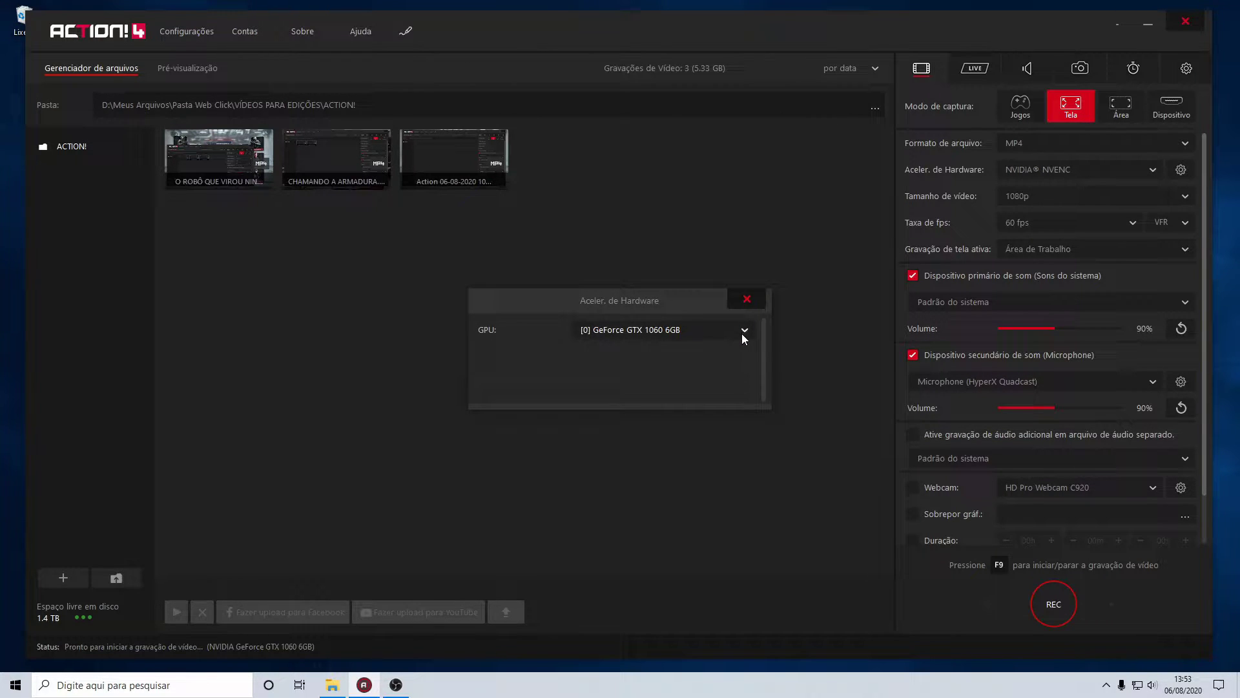
left_click(747, 298)
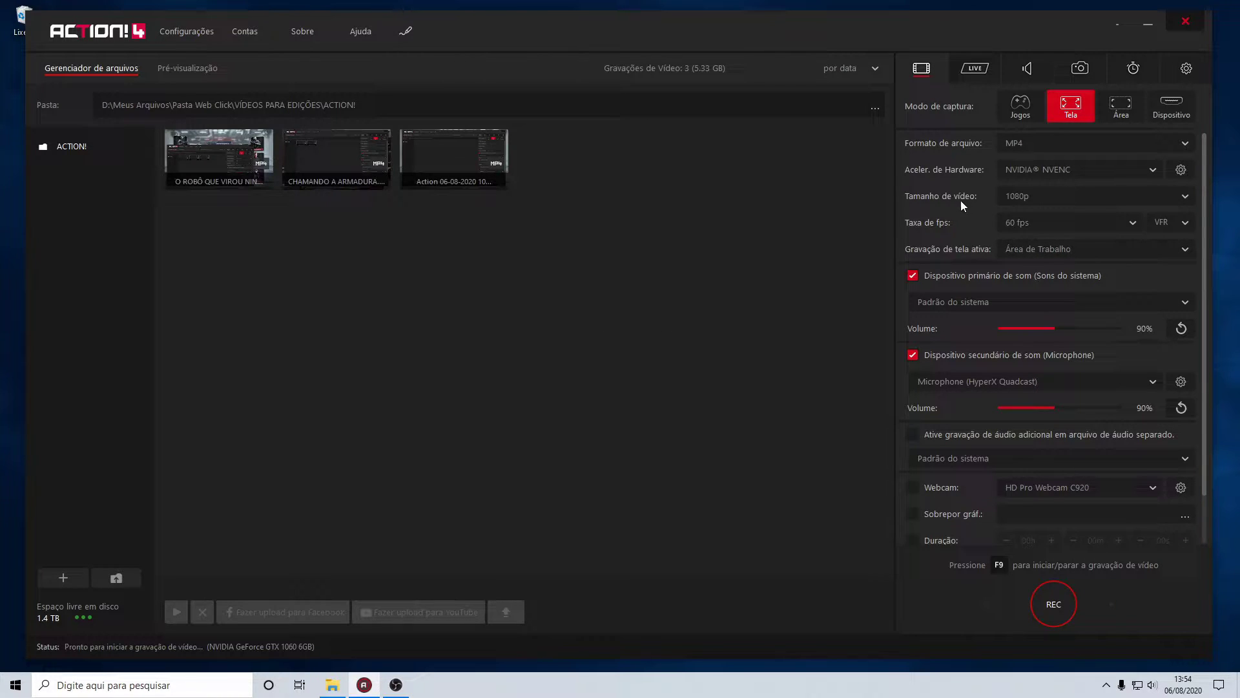
- Set the video size to Original and check the program's version information
left_click(1185, 197)
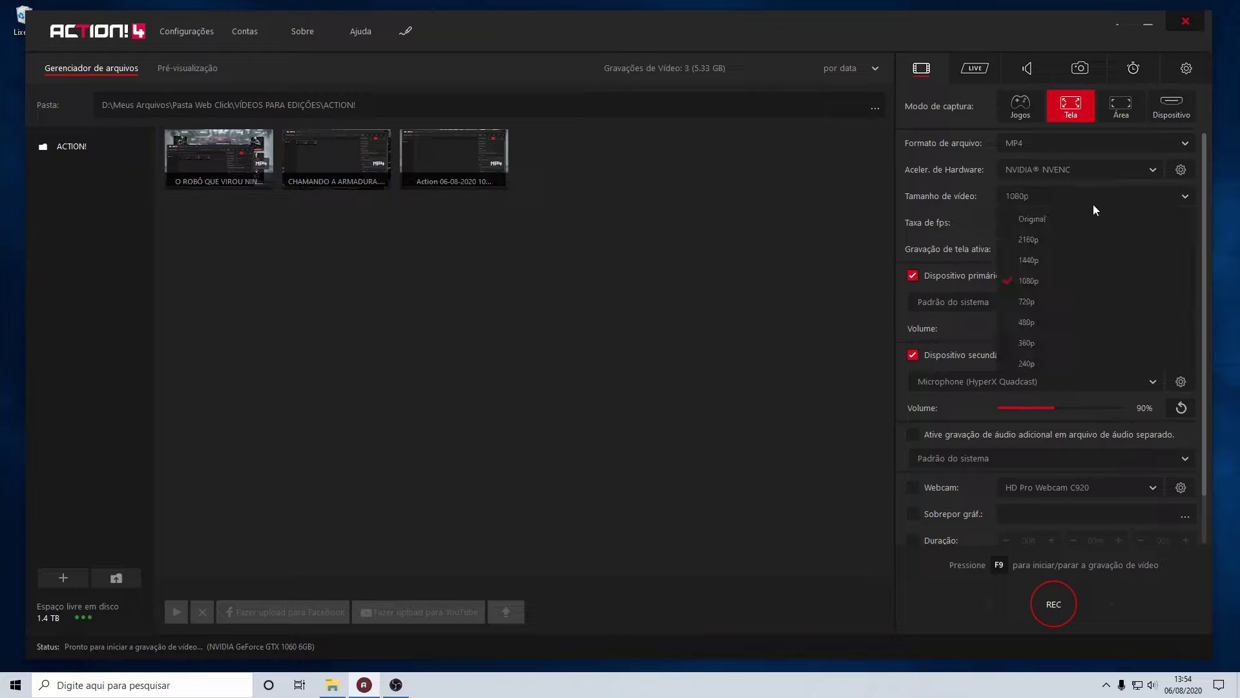
left_click(1045, 219)
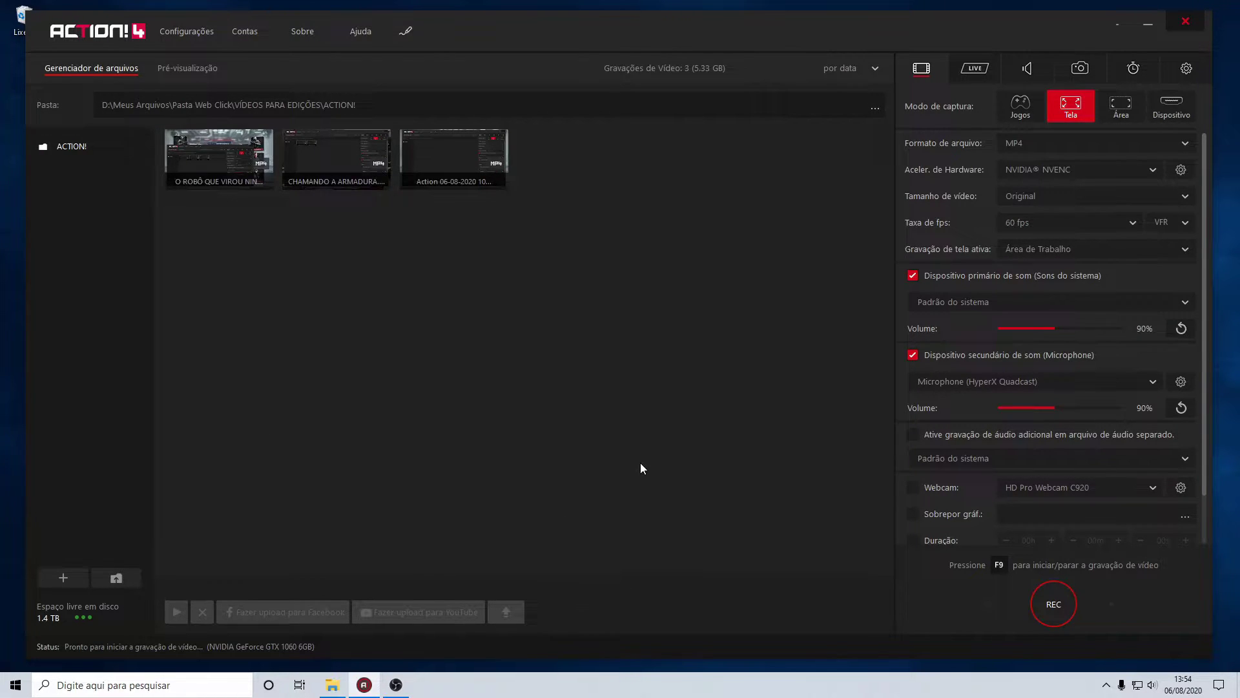
left_click(315, 30)
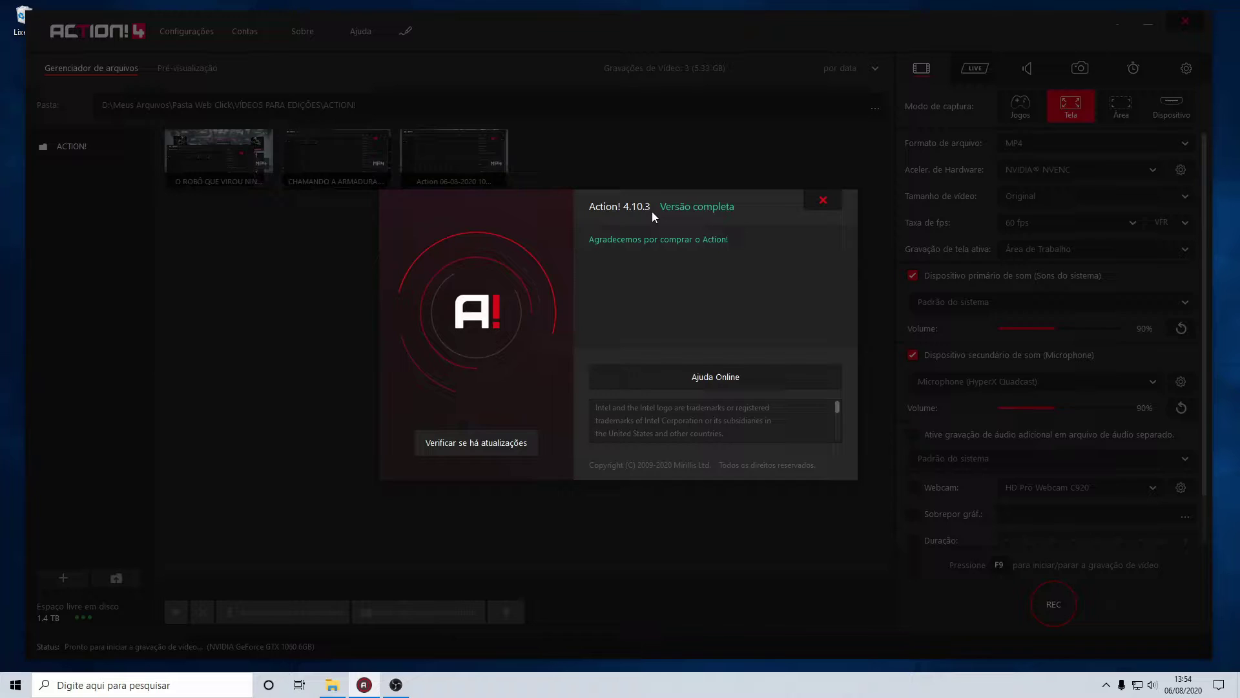
left_click(830, 203)
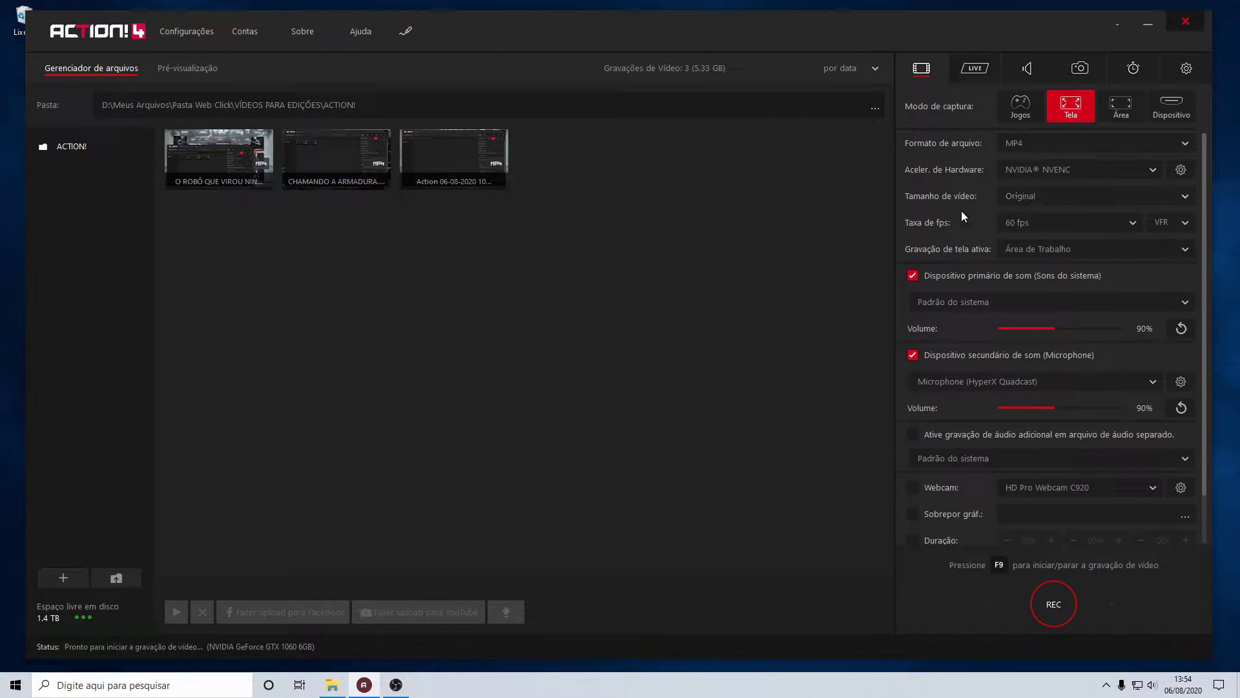
- Set the video size to 1080p, trying 720p briefly before returning to 1080p
left_click(1079, 195)
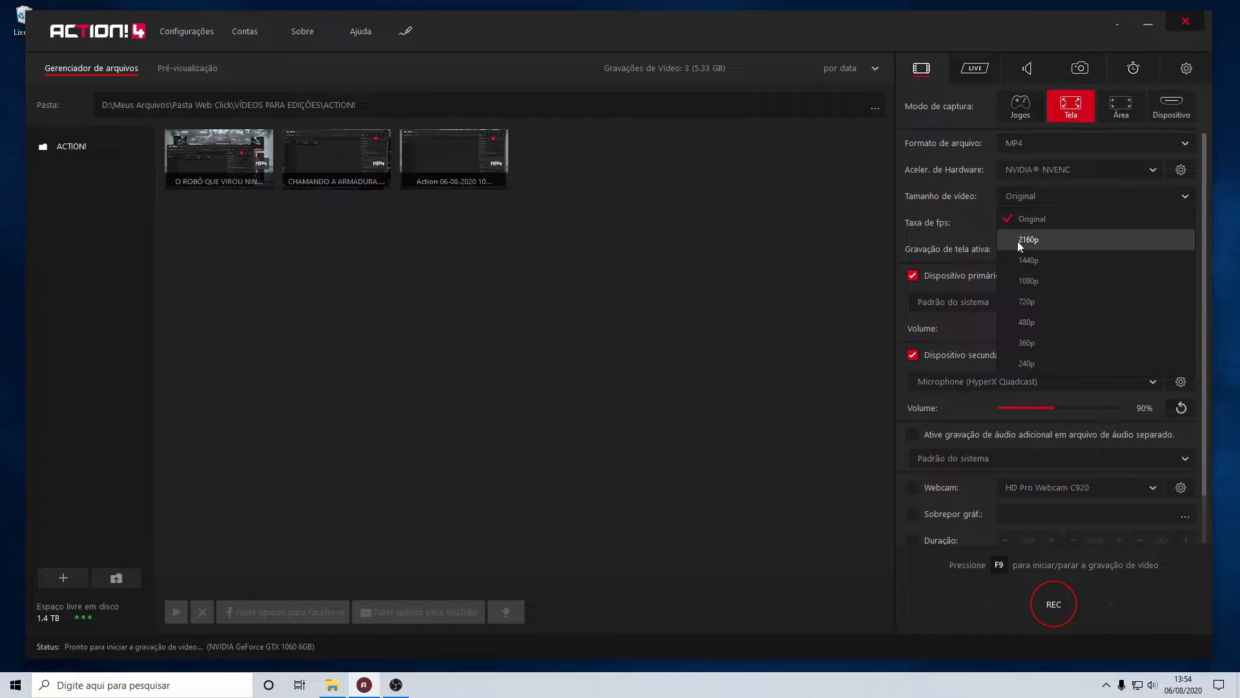
left_click(1033, 282)
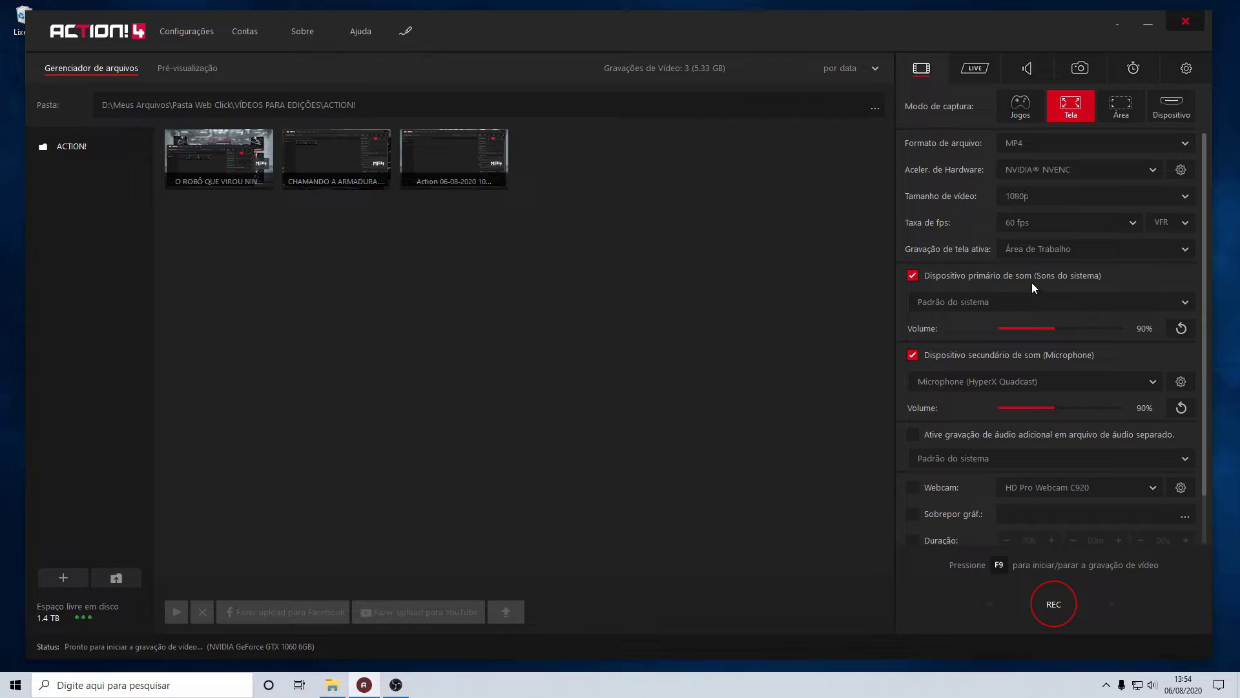
left_click(1187, 197)
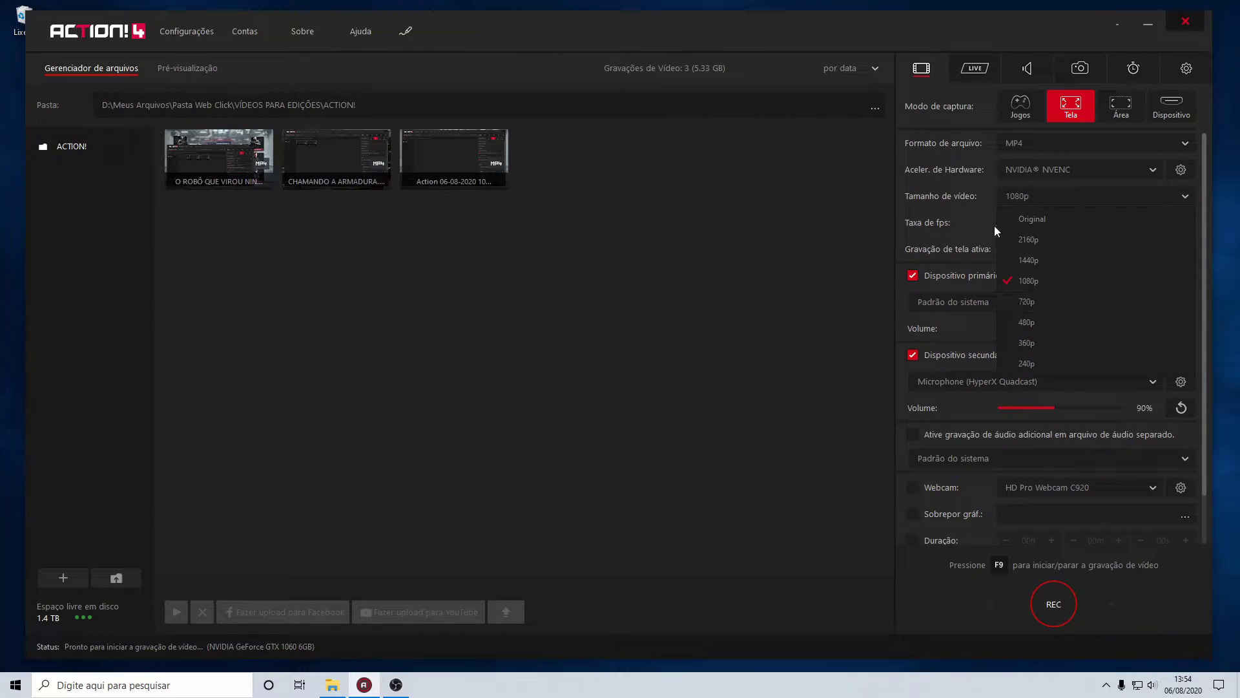
left_click(989, 197)
left_click(1050, 195)
left_click(1022, 302)
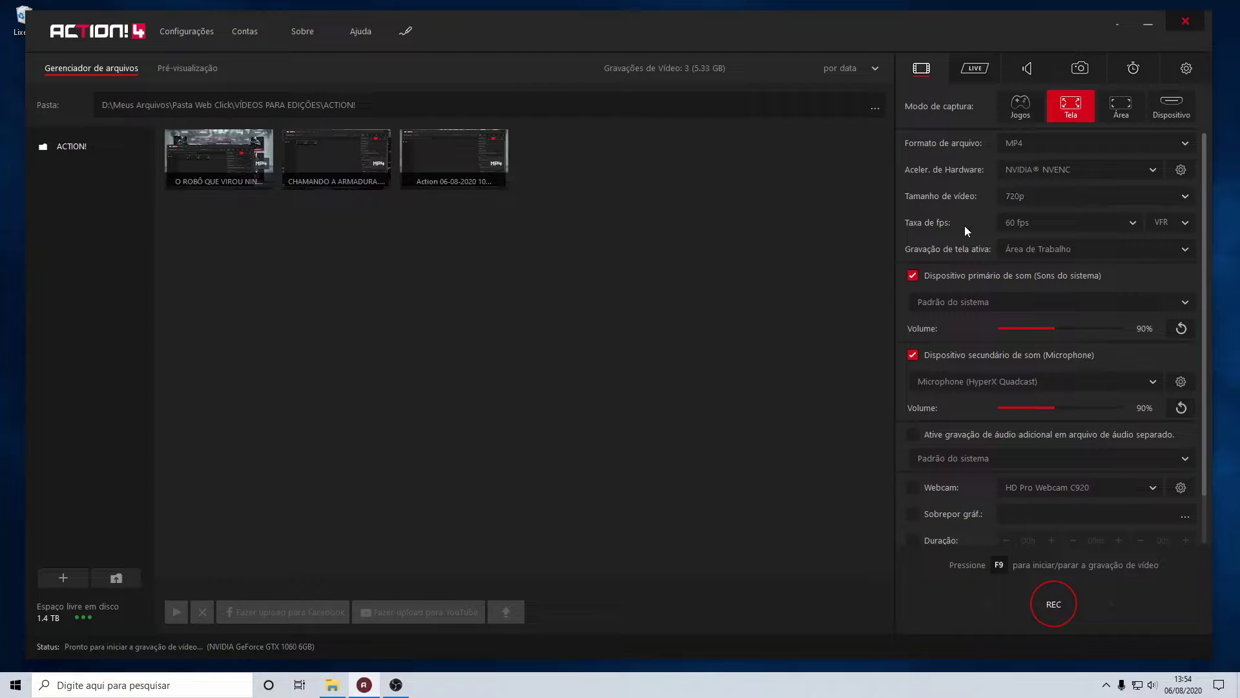
left_click(1108, 197)
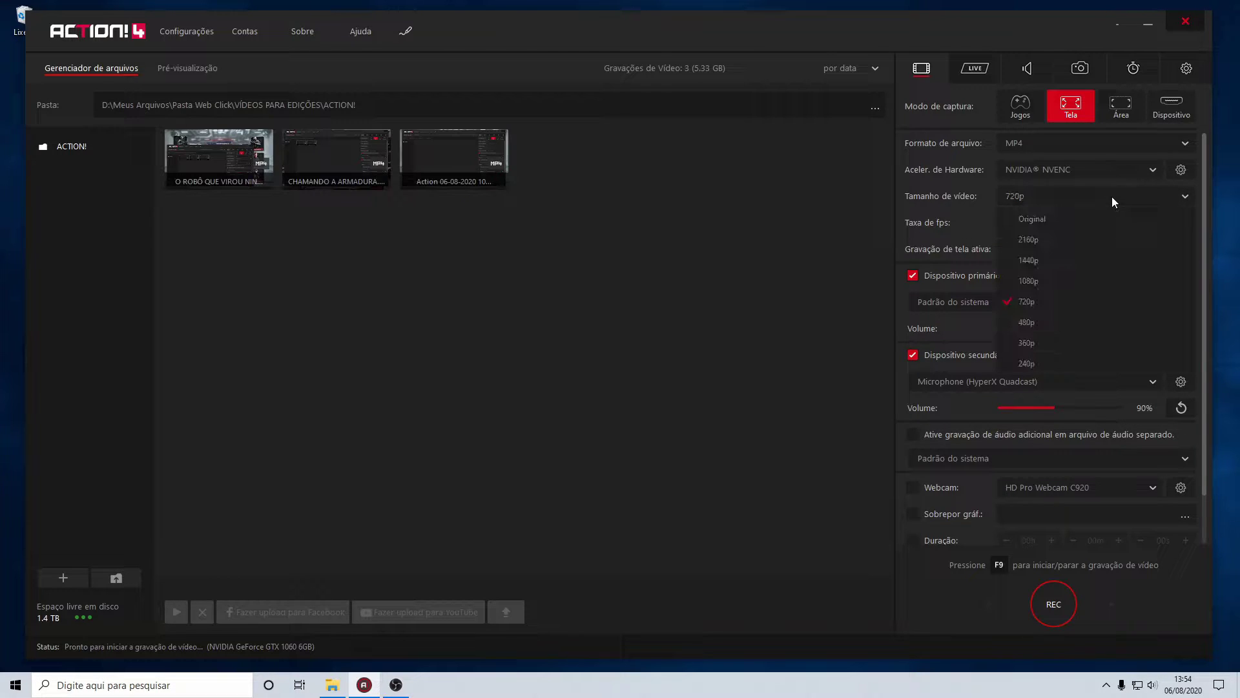
left_click(1028, 282)
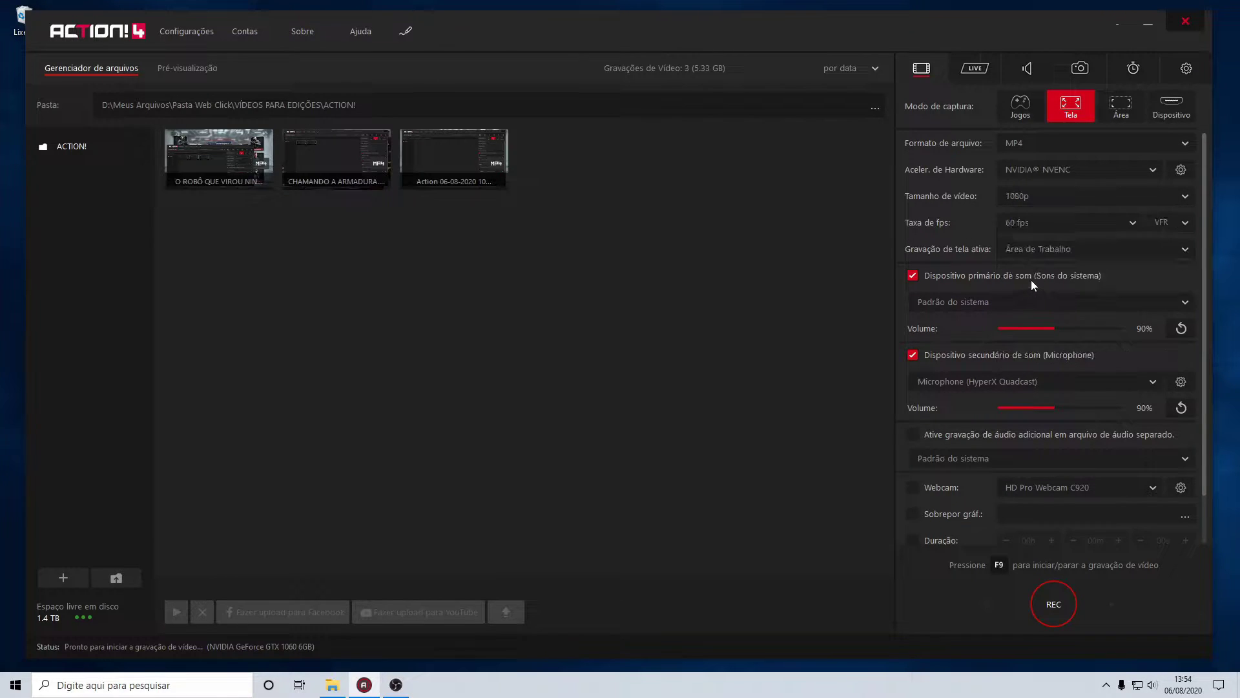
- Try the 720p and 480p video sizes and return the video size to 1080p
left_click(1029, 198)
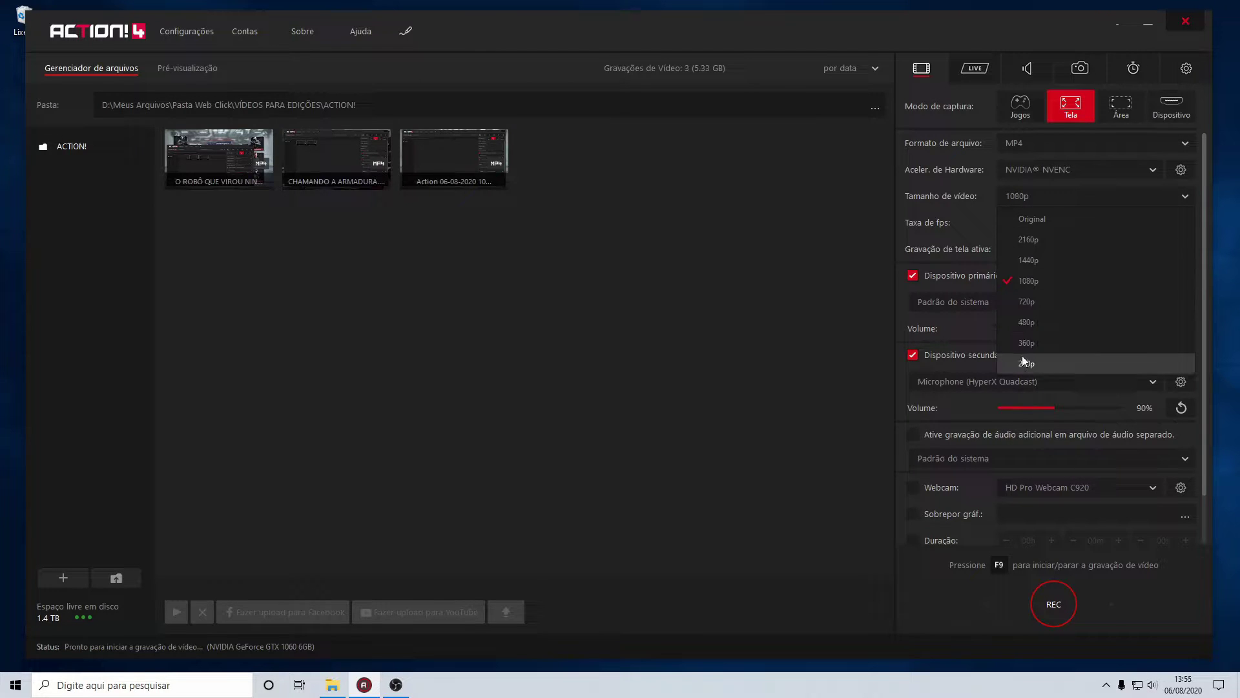
left_click(1027, 309)
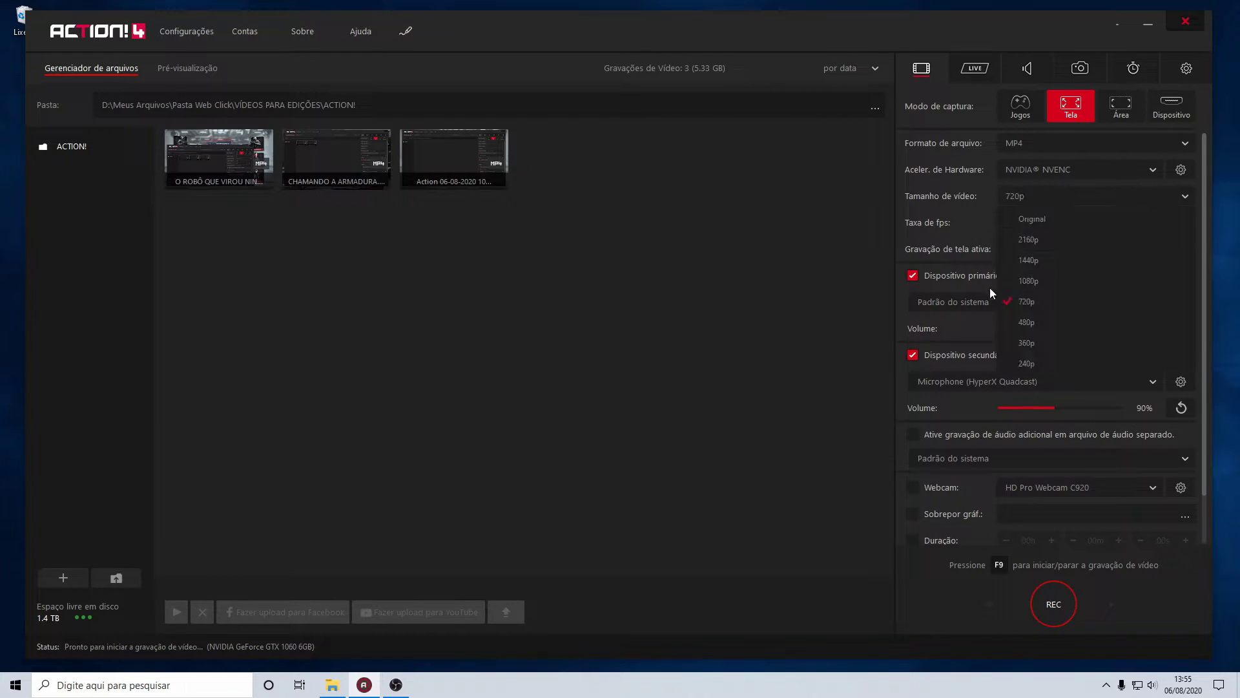
left_click(1030, 322)
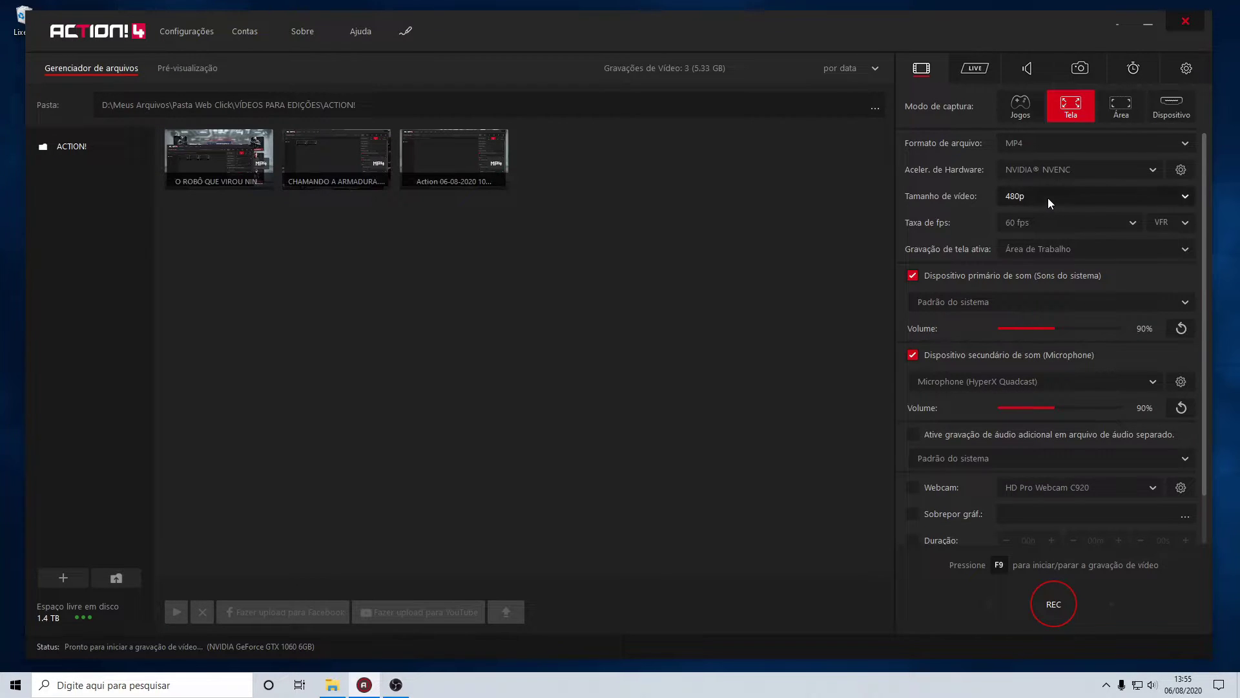
left_click(1048, 198)
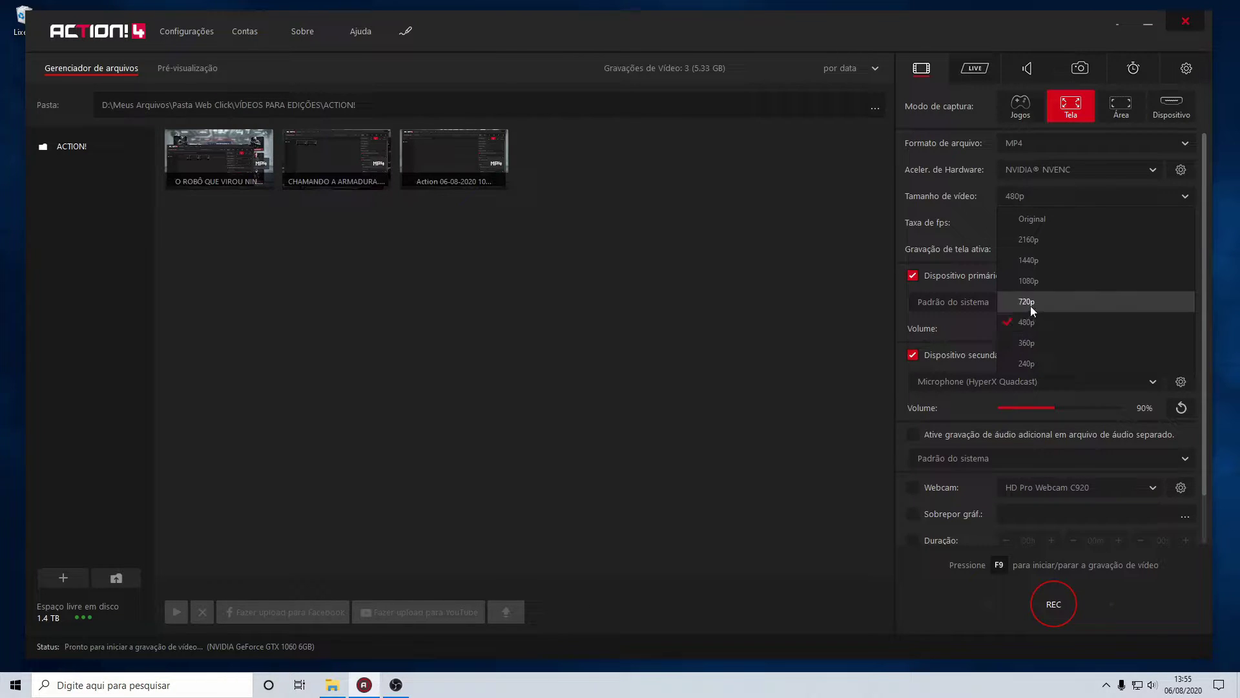
left_click(1030, 305)
left_click(1038, 195)
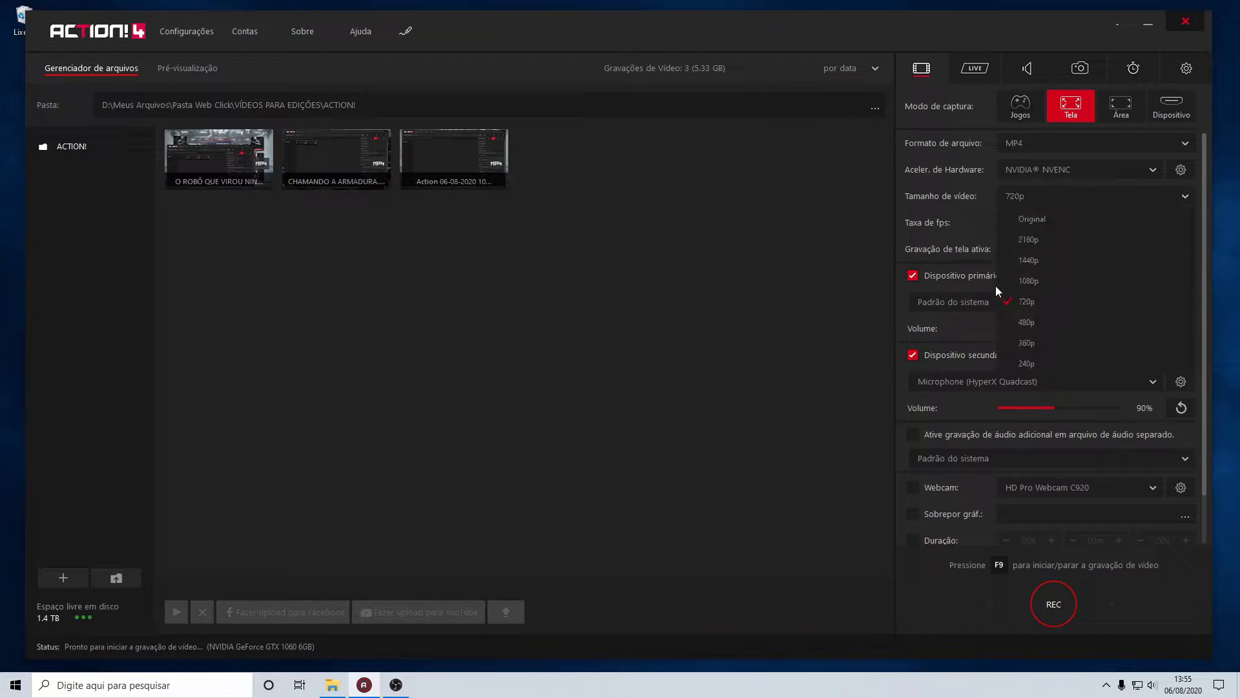
left_click(1030, 281)
left_click(1045, 194)
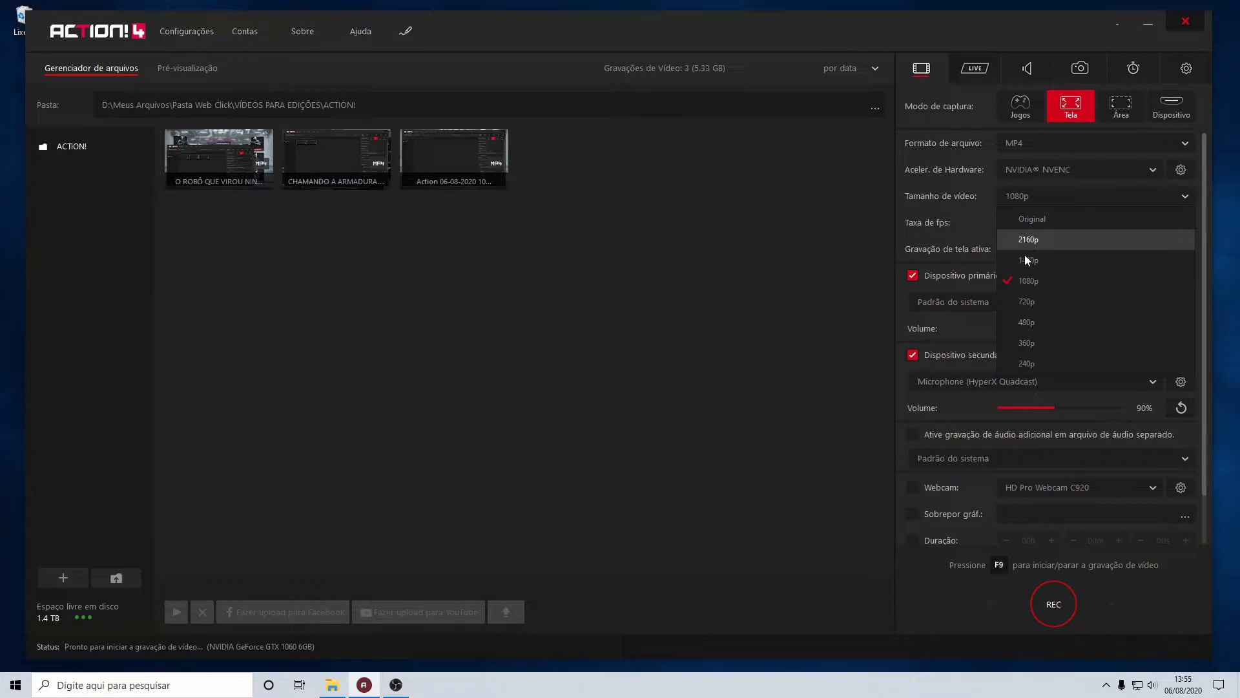
left_click(1030, 280)
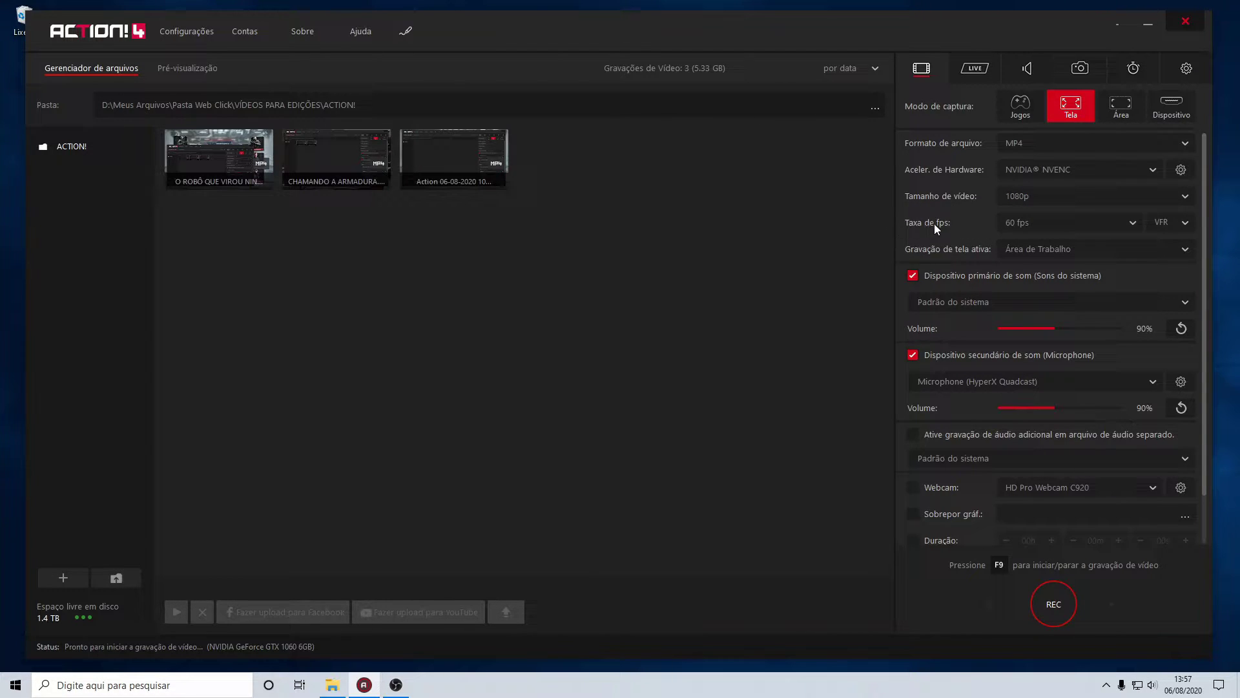
- Set the recording frame rate to 60 fps and look over the other available rates
left_click(1026, 222)
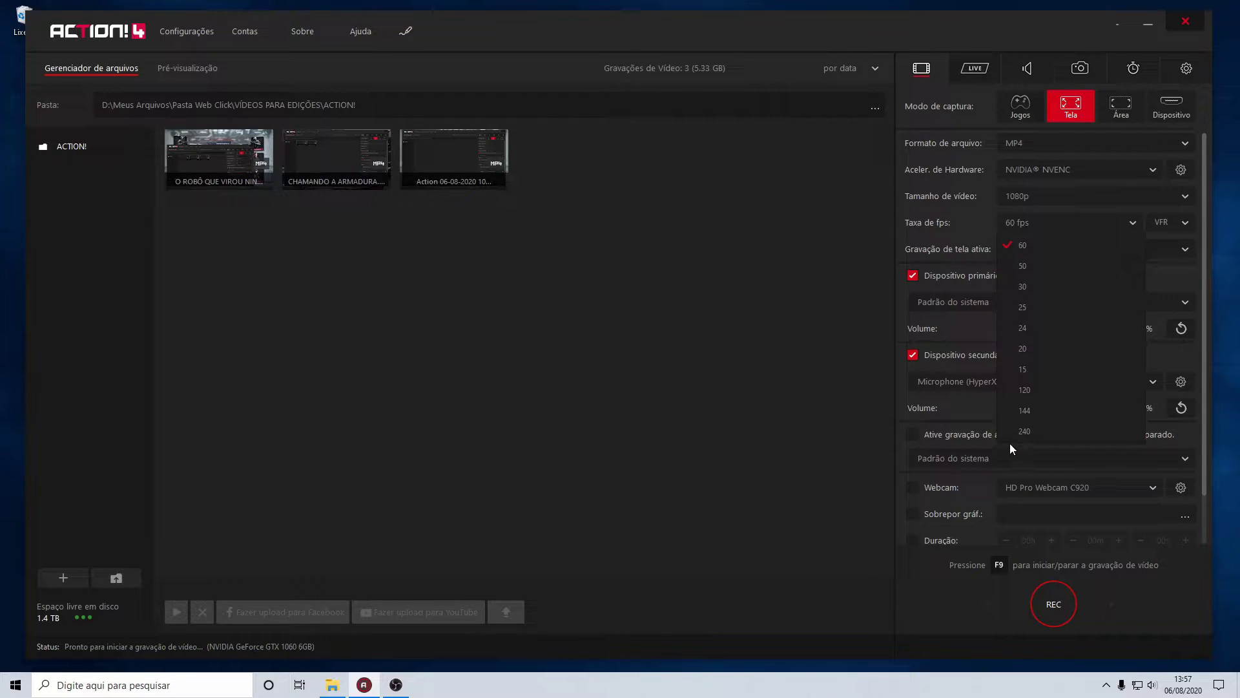
left_click(1029, 246)
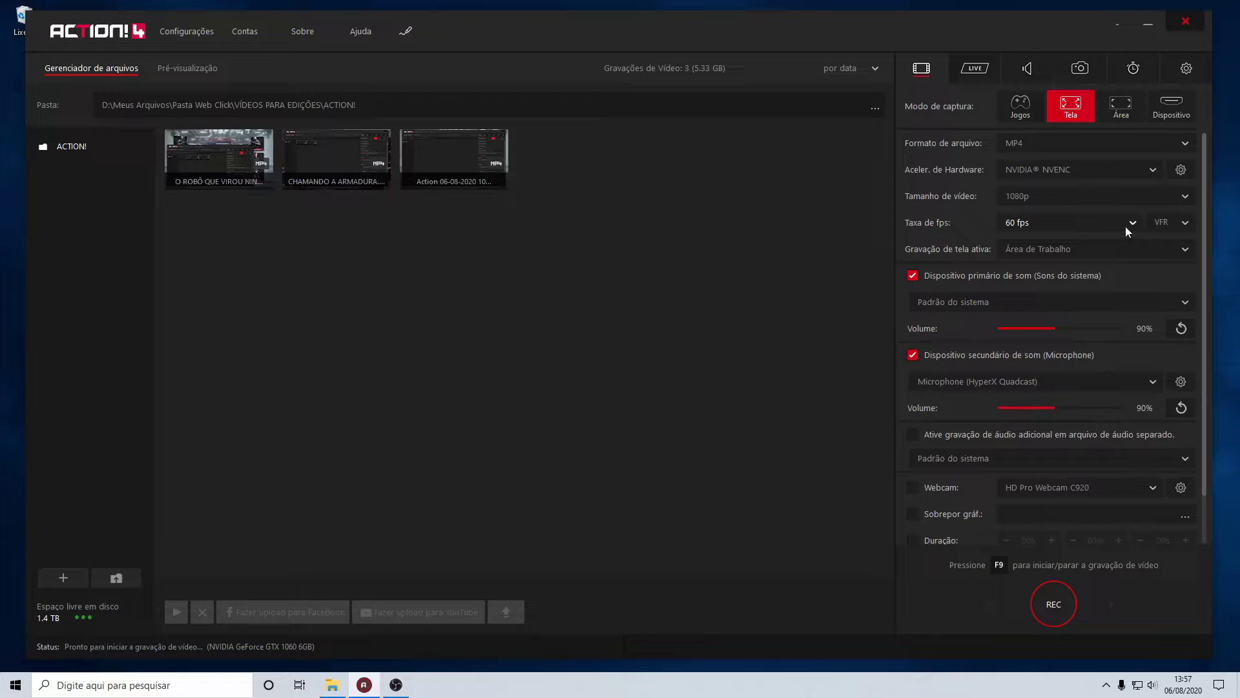
left_click(1041, 221)
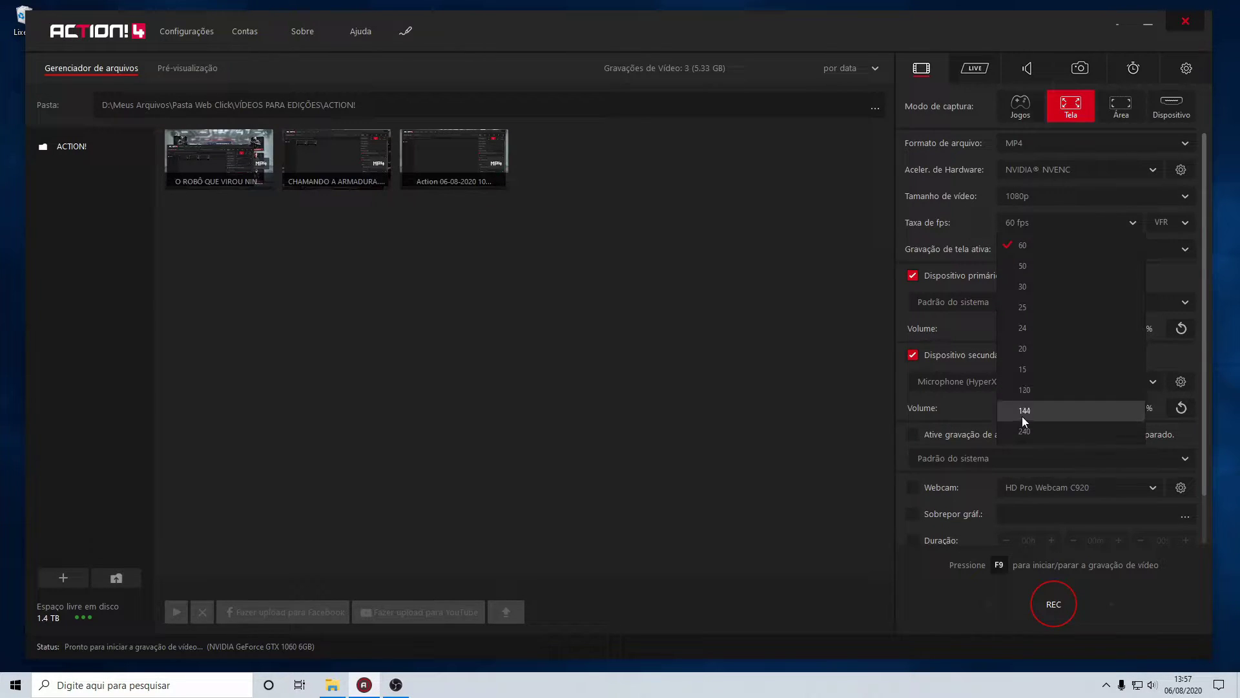
left_click(976, 224)
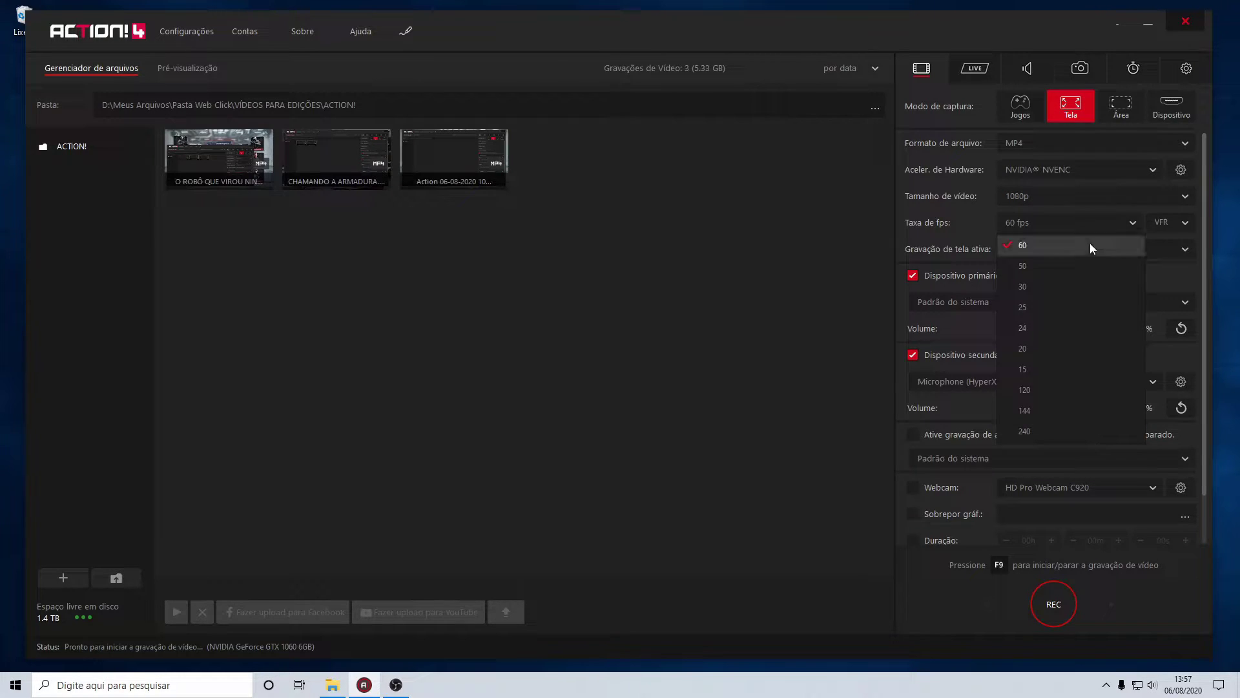
- Try frame rates of 50 and 30 fps and return to 60 fps
left_click(1052, 267)
left_click(1132, 224)
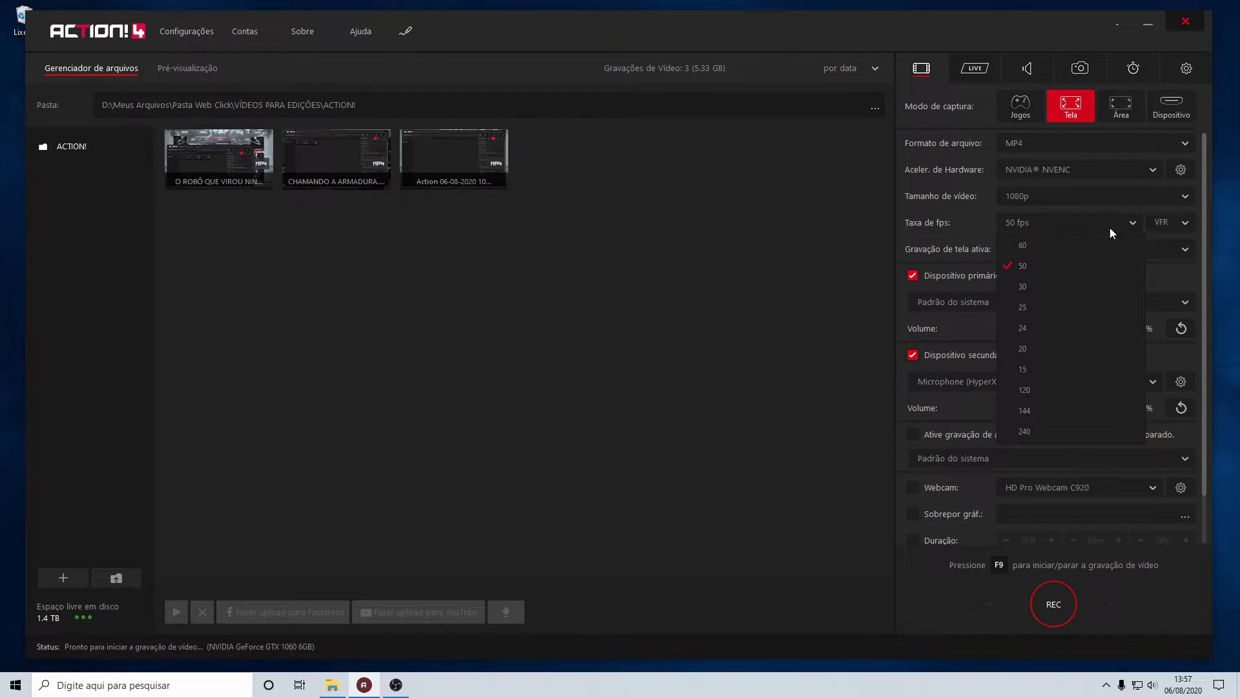
left_click(1027, 286)
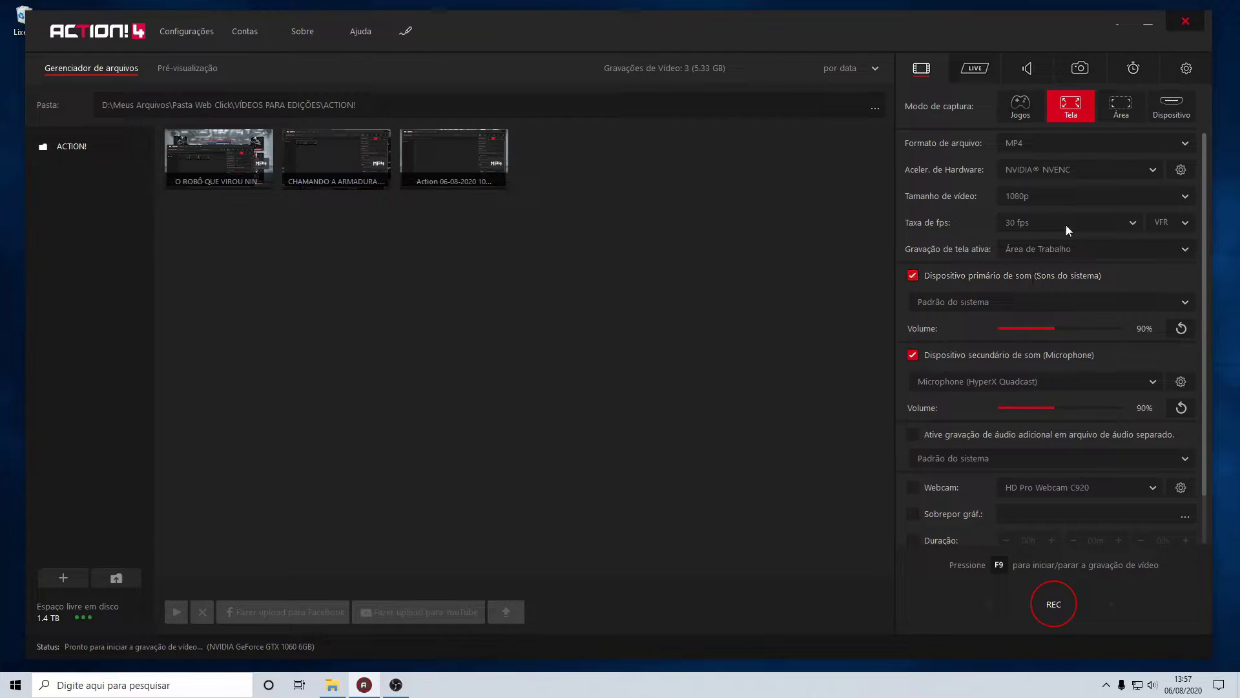
left_click(1121, 228)
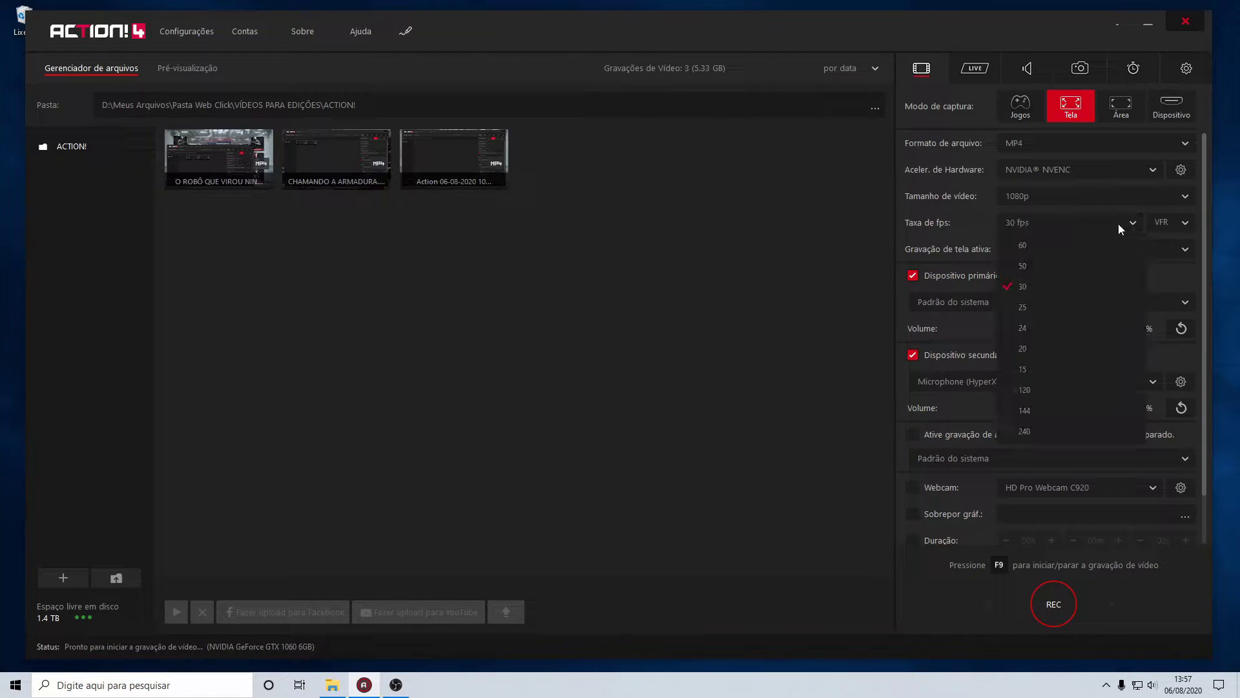
left_click(1030, 246)
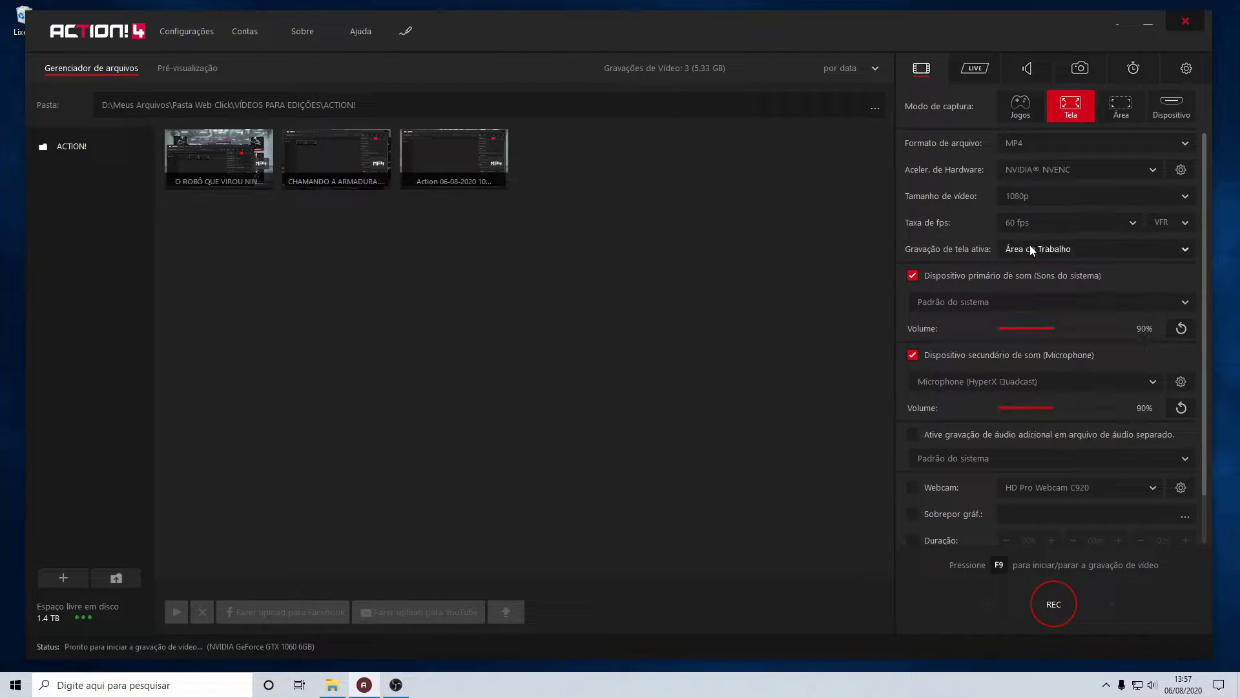
- Look over the variable and constant frame rate options for the recording
left_click(1185, 224)
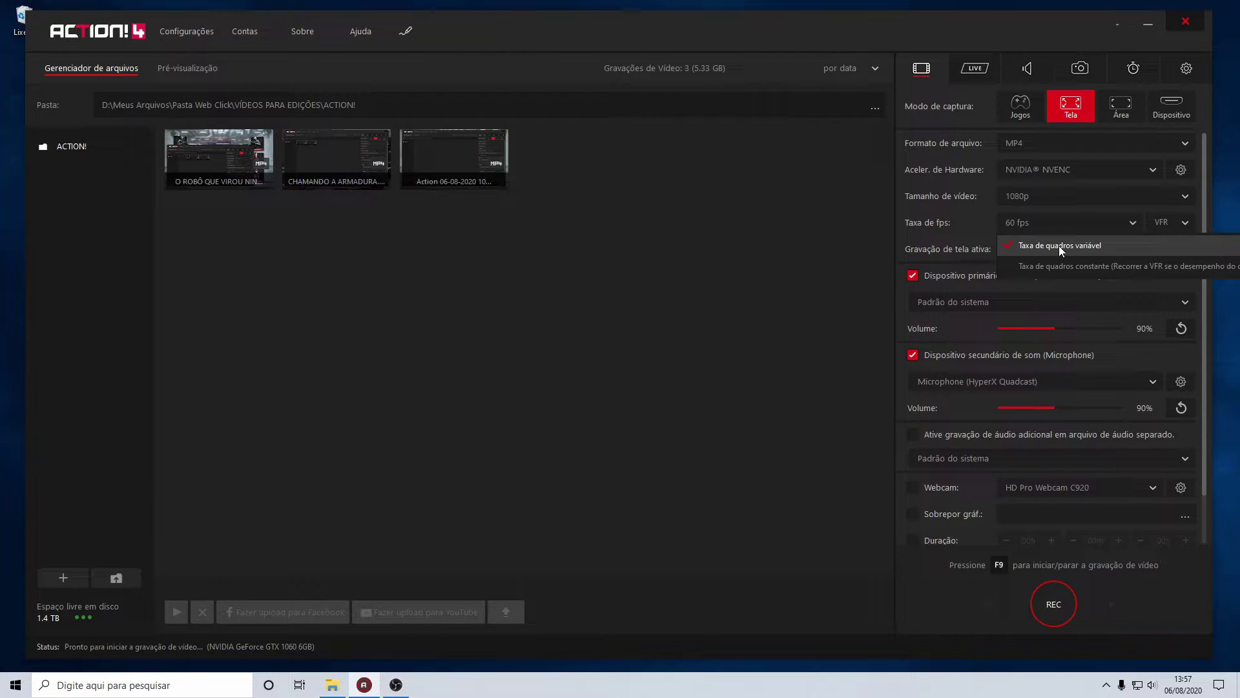
left_click(1197, 219)
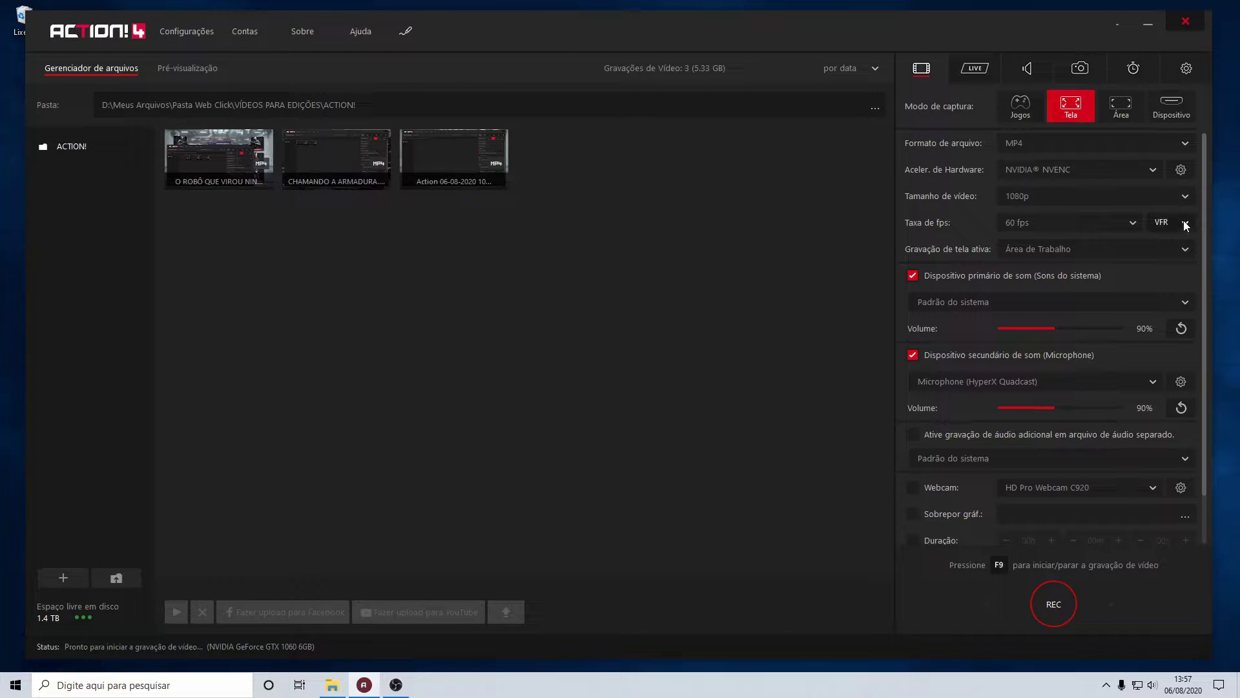
left_click(1187, 222)
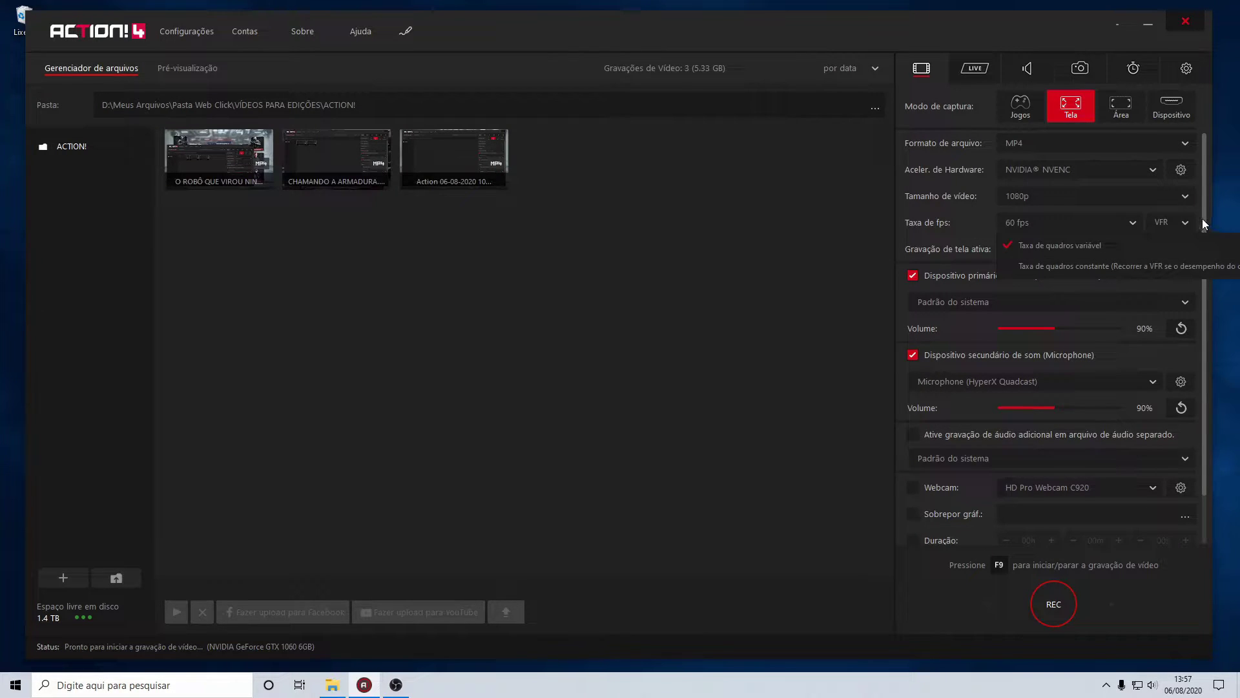
left_click(1196, 217)
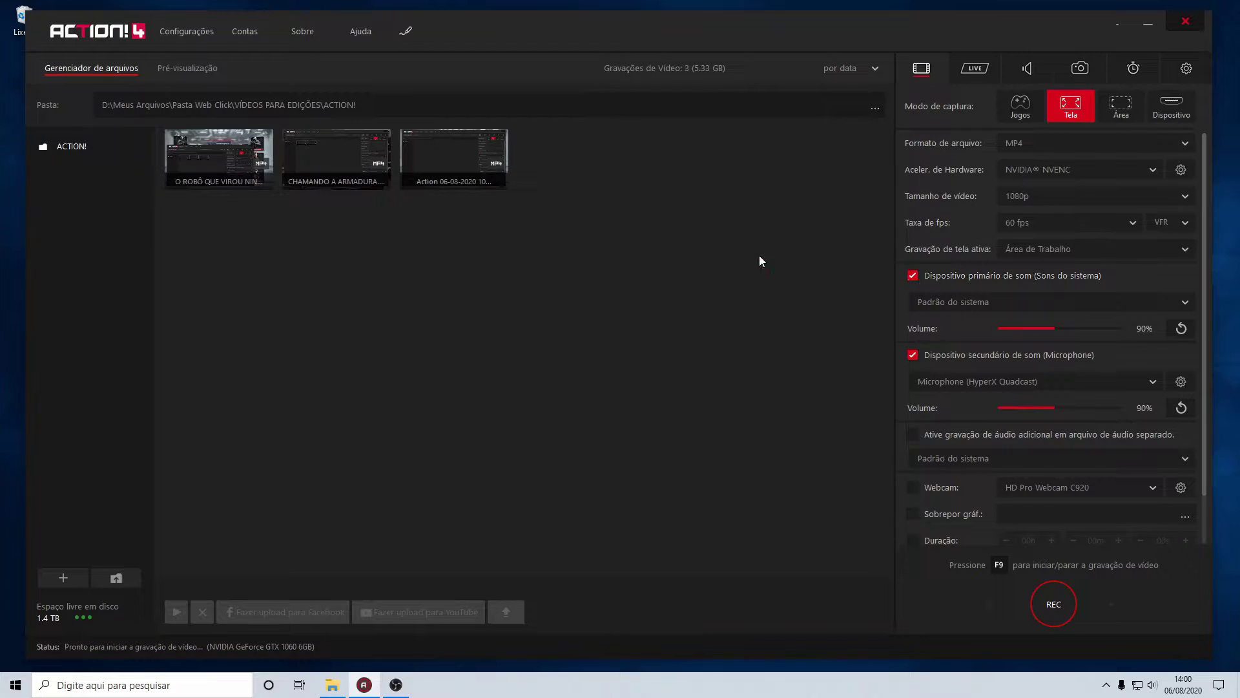
- Look over the primary sound device's on/off switch, its list of available devices and its volume control
left_click(913, 277)
left_click(912, 275)
left_click(913, 277)
left_click(1013, 301)
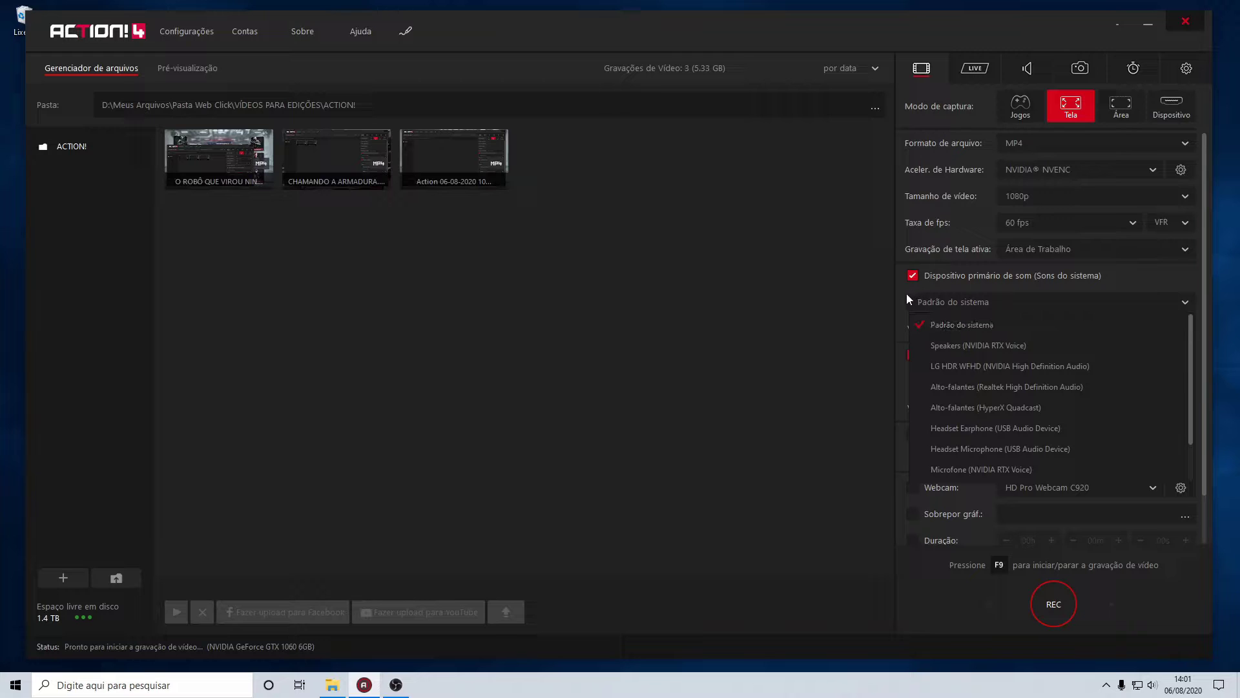
left_click(890, 261)
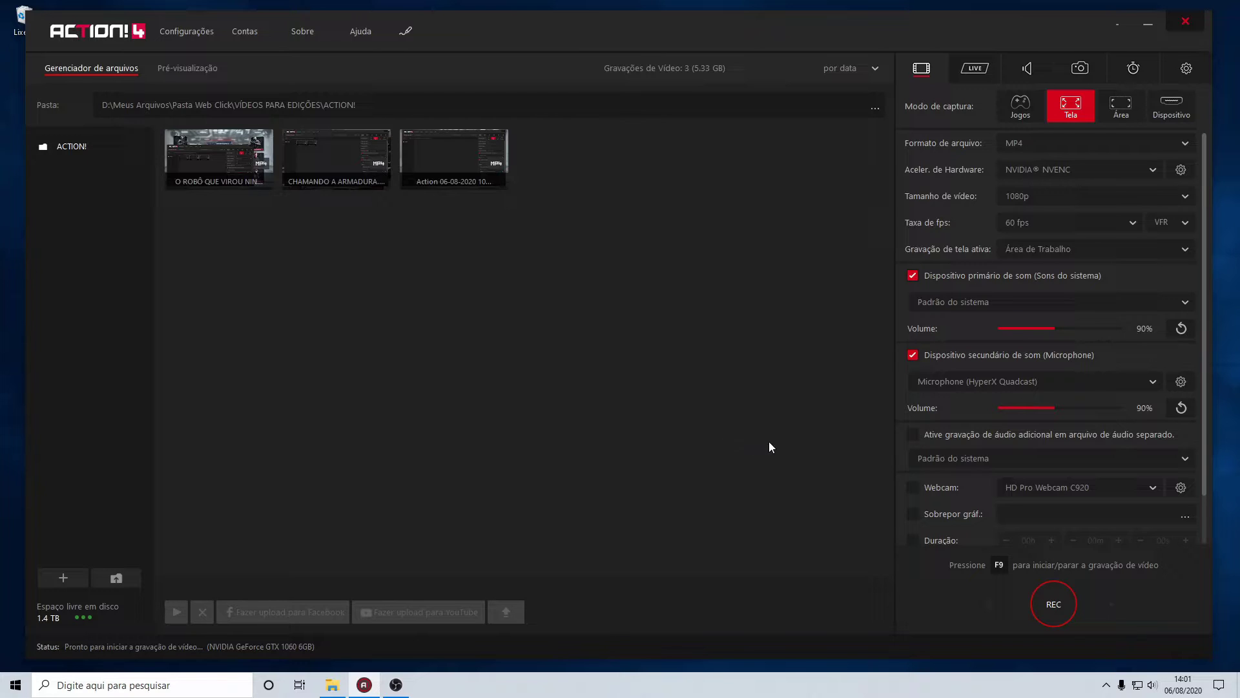
mouse_move(1055, 329)
left_mouse_down()
mouse_move(1066, 331)
mouse_move(1051, 336)
left_mouse_up()
- Choose Microphone (HyperX Quadcast) as the secondary sound device
left_click(914, 356)
left_click(1155, 381)
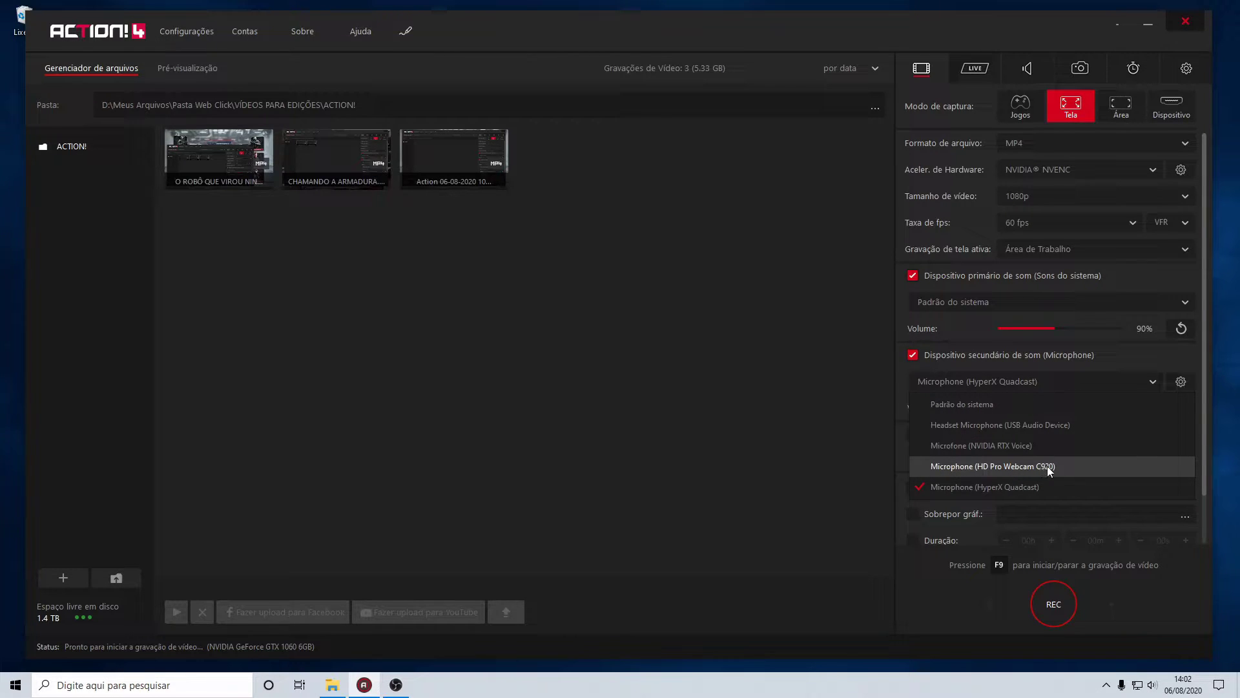
left_click(1022, 491)
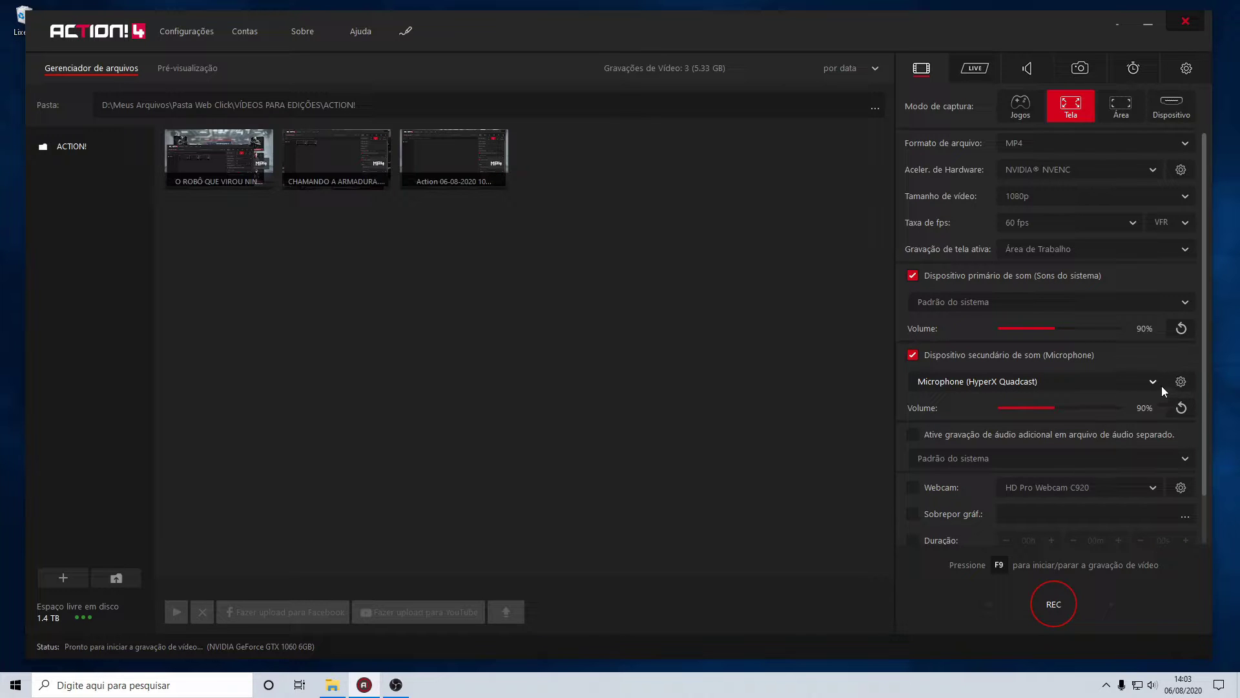
- Look over the microphone's recording modes and separate audio track option in its settings window, and close the window
left_click(1181, 383)
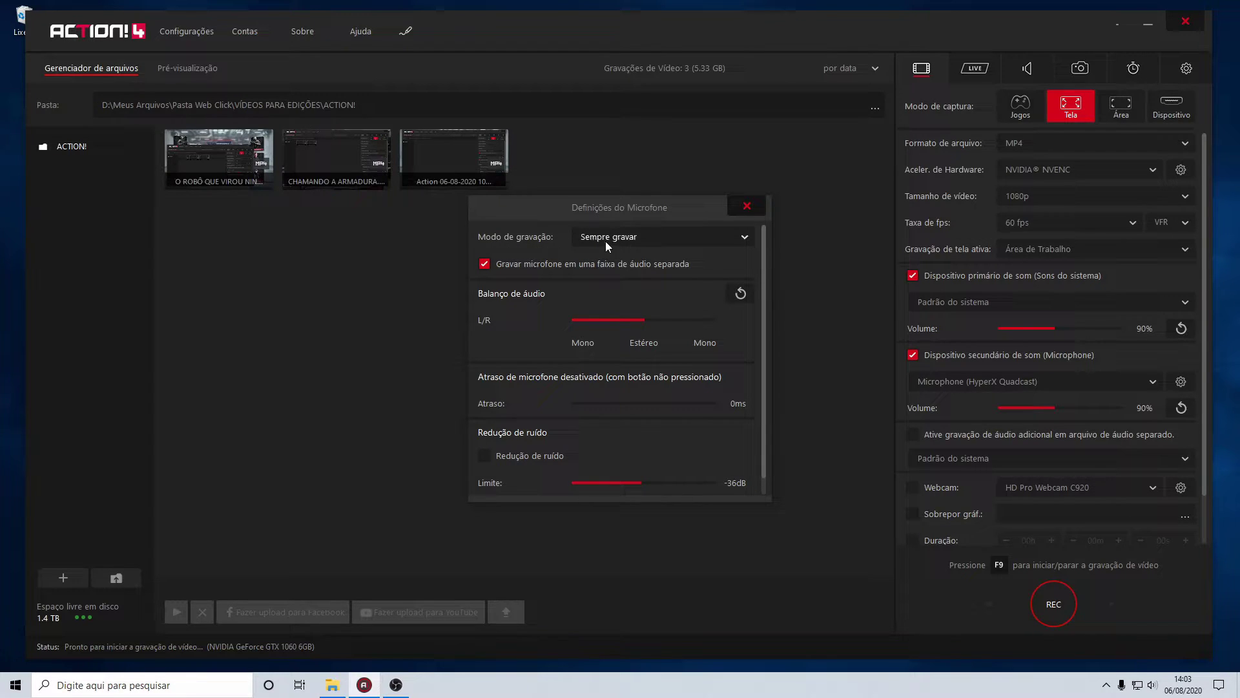
left_click(645, 238)
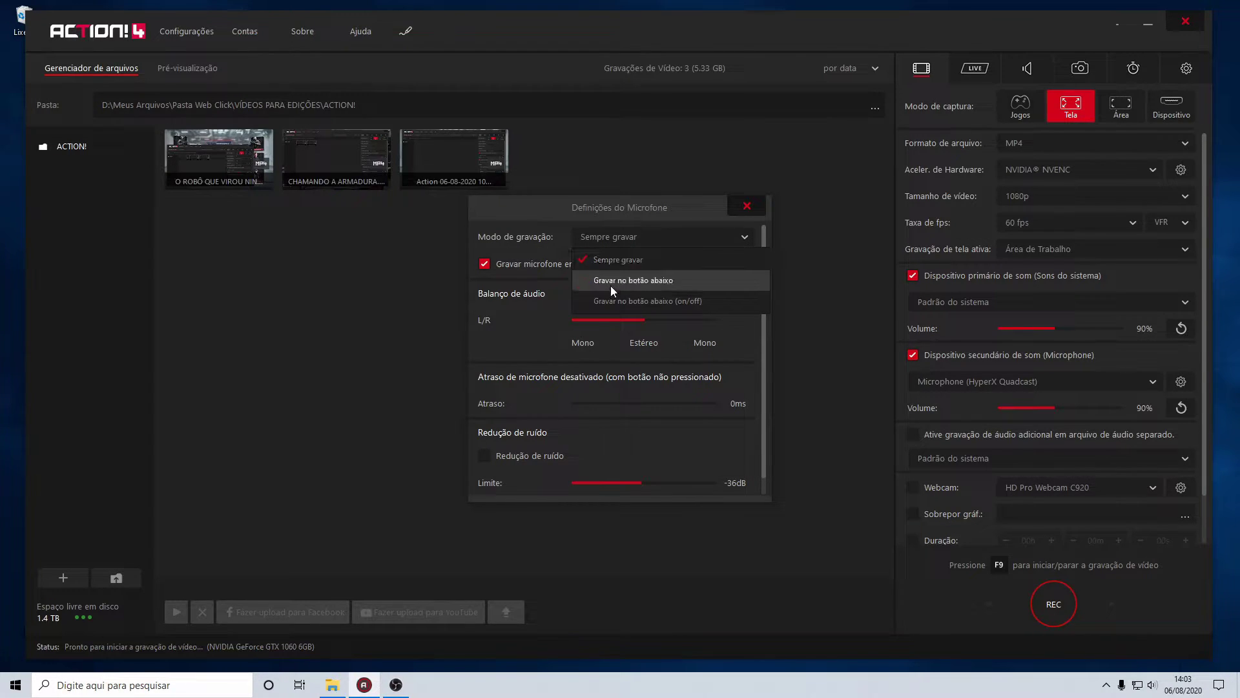
left_click(558, 224)
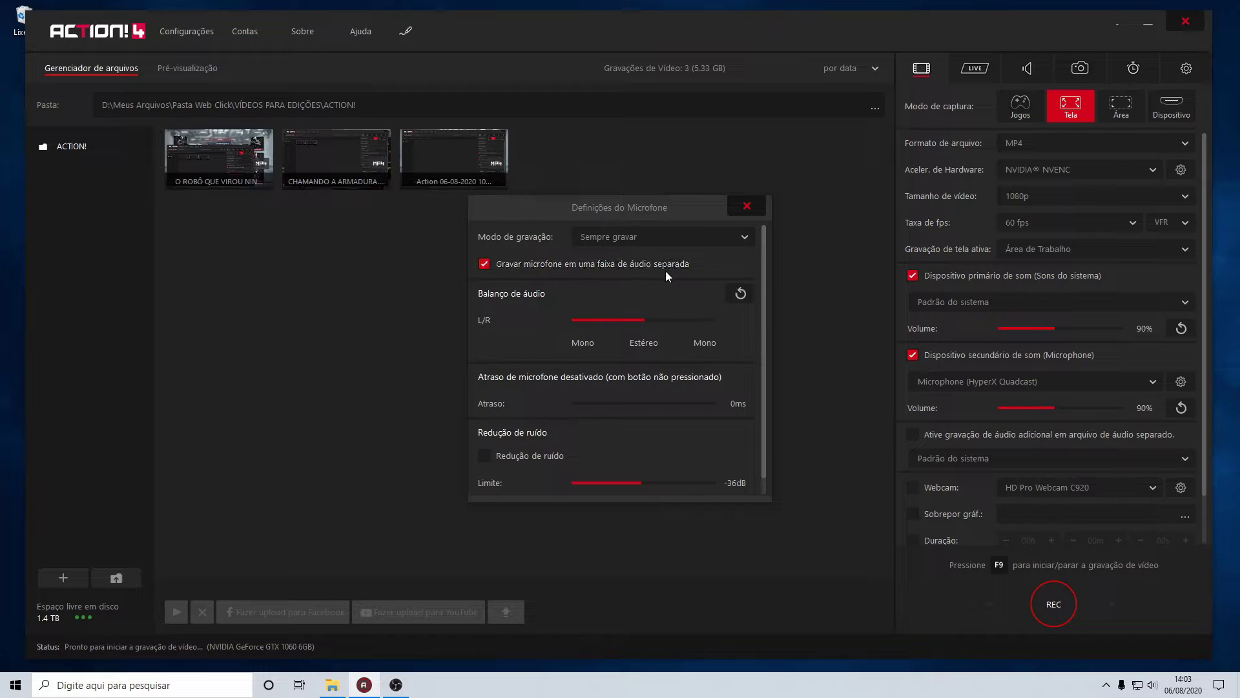
left_click_drag(688, 208, 797, 177)
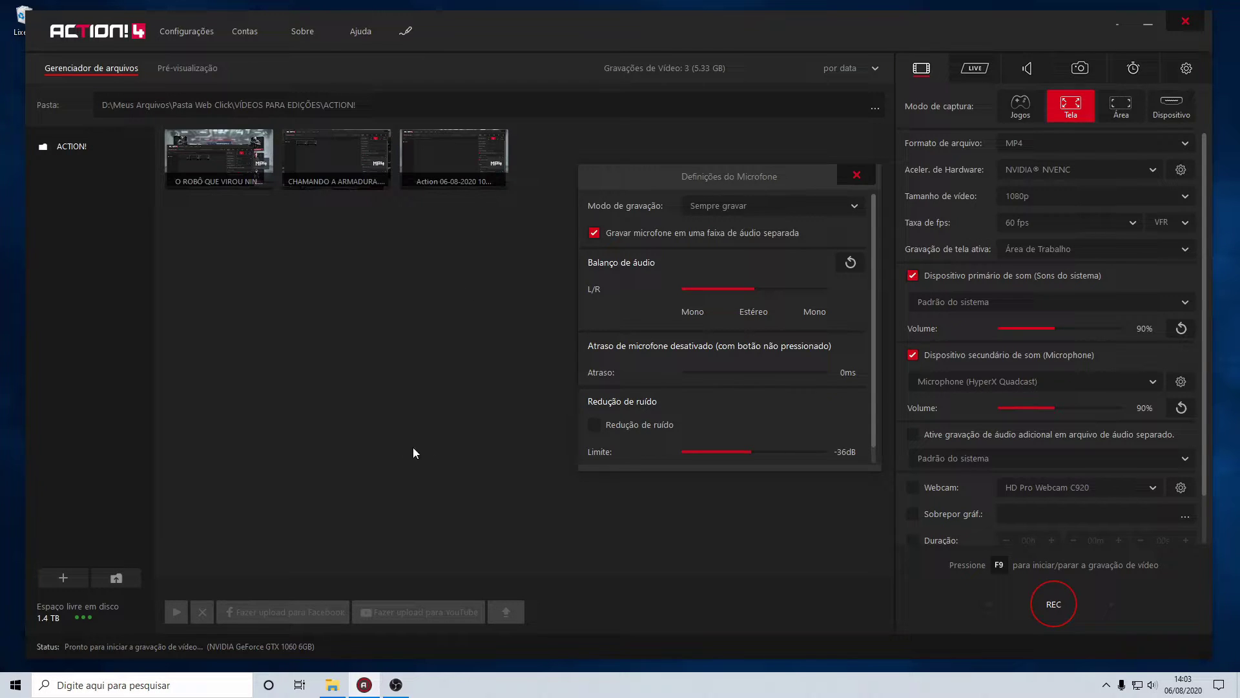
left_click(858, 181)
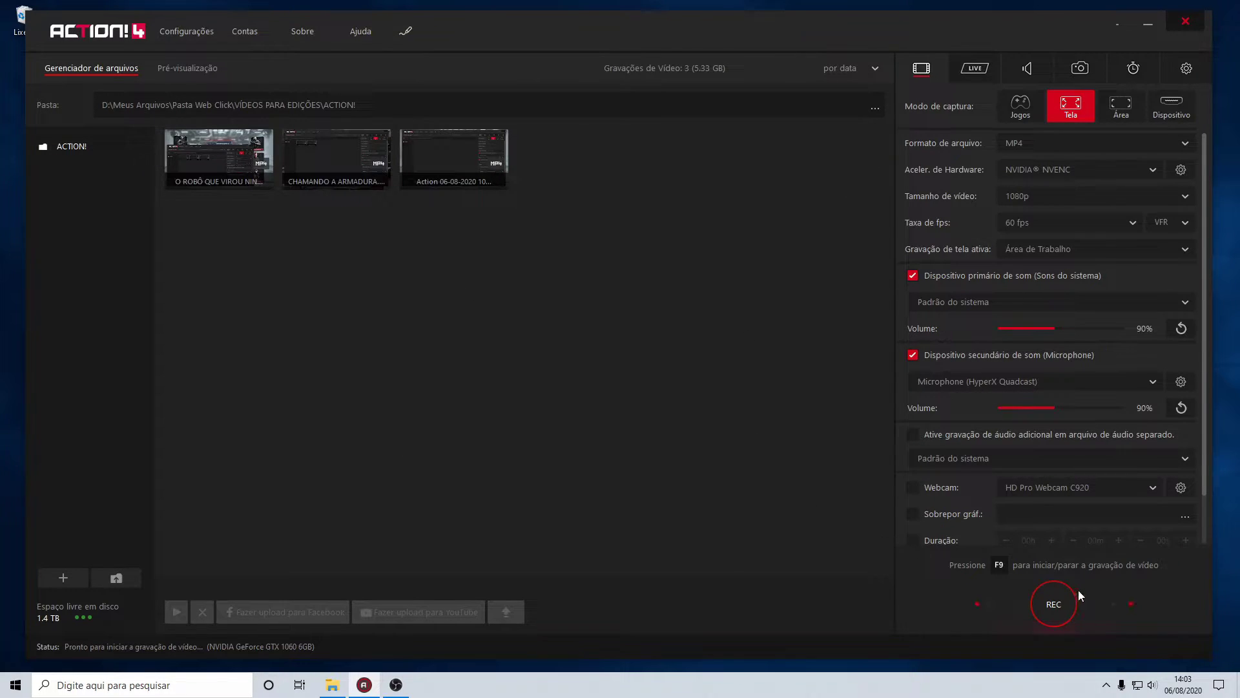
- Record a few seconds of the screen as a test clip and play the new recording
left_click(1053, 603)
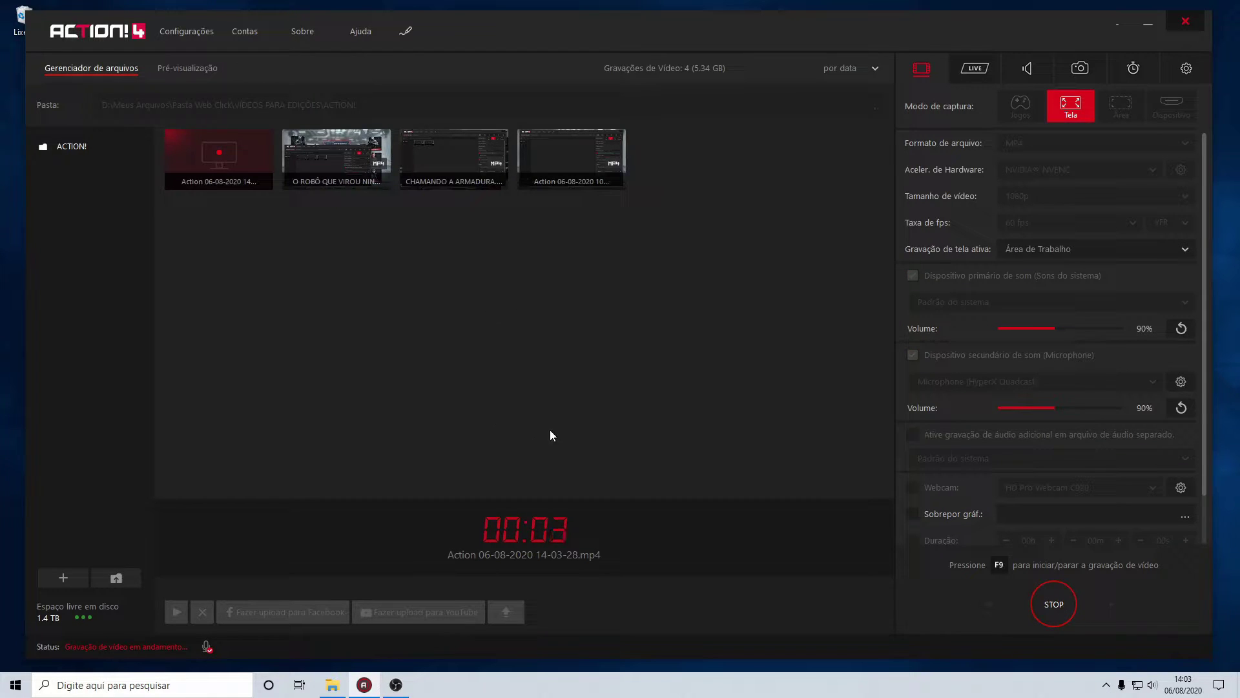
key("F9")
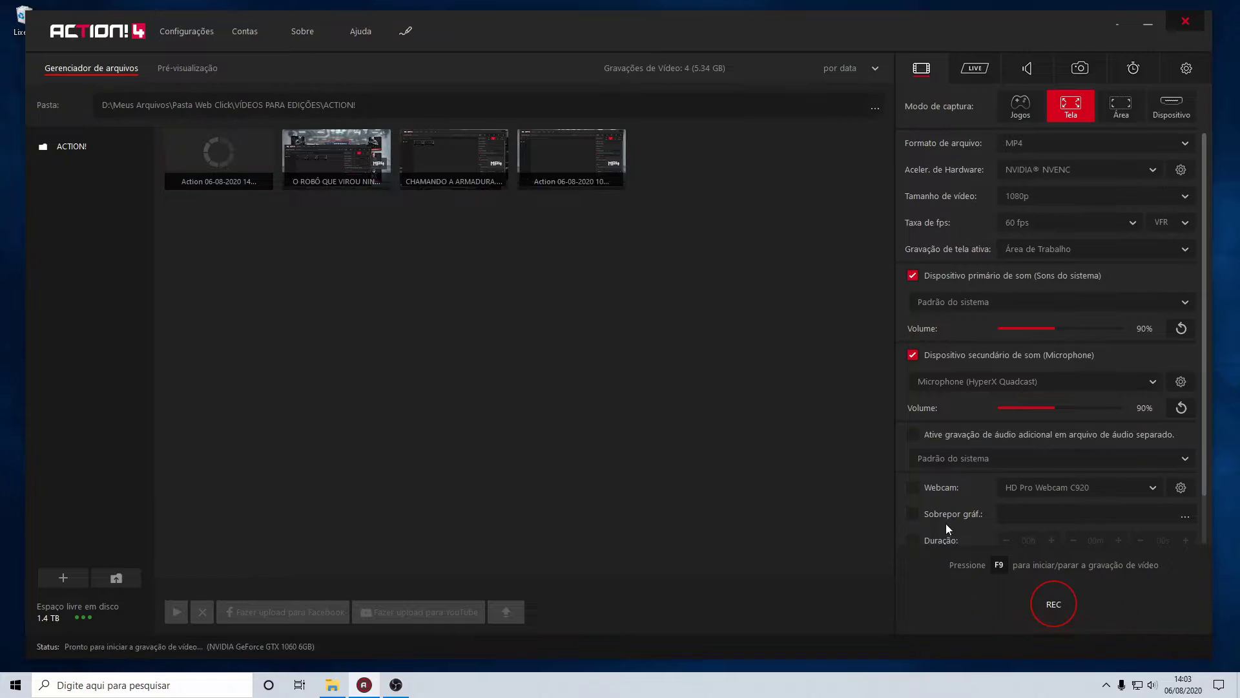
left_click(225, 167)
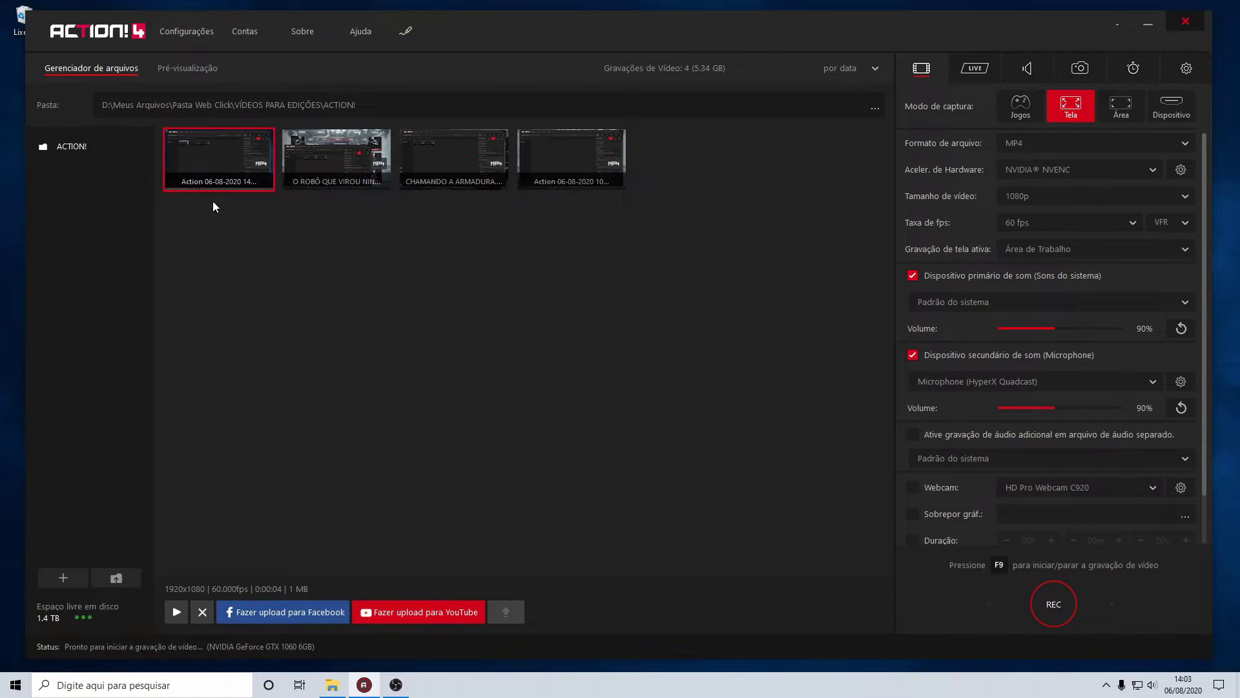
left_click(175, 613)
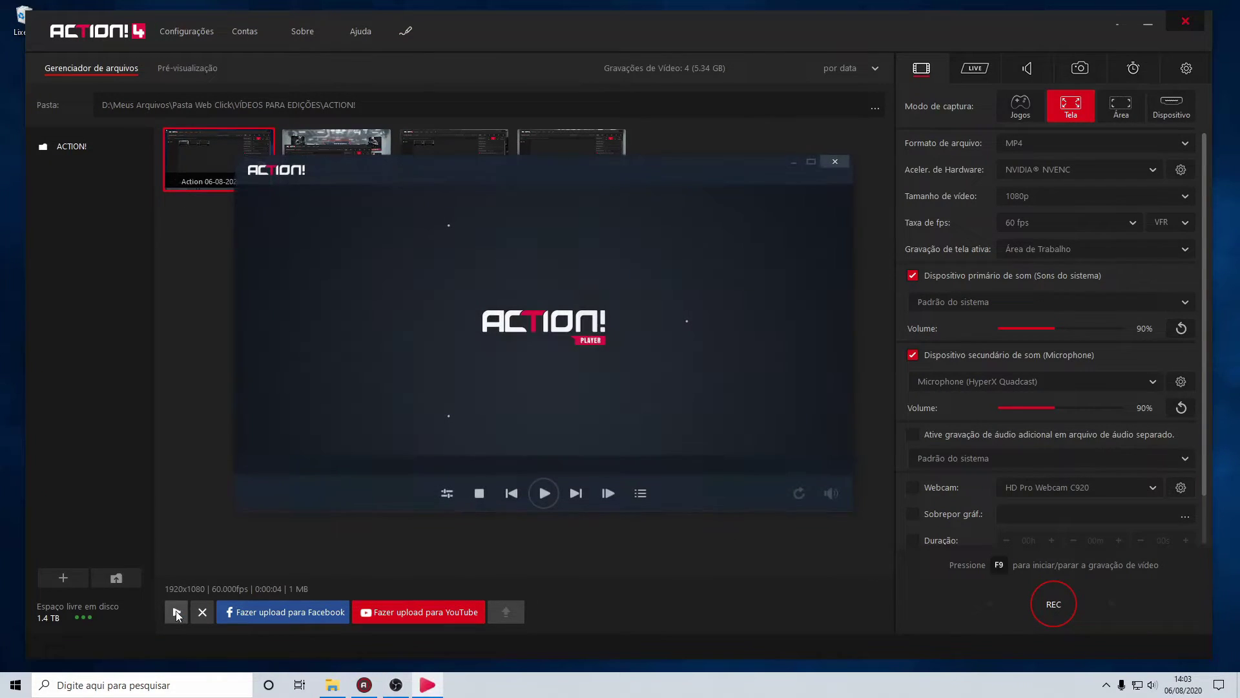
left_click(543, 494)
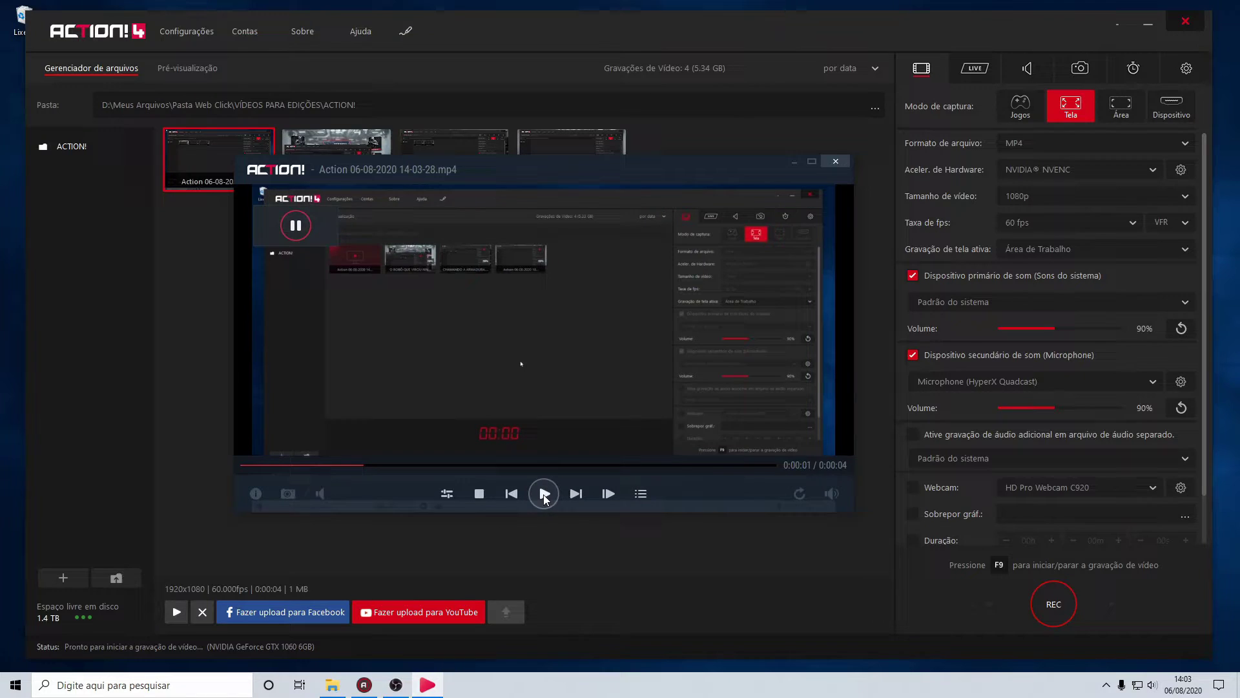
- Switch the test clip's playback to the Áudio 02 track, play part of it and pause
left_click(325, 491)
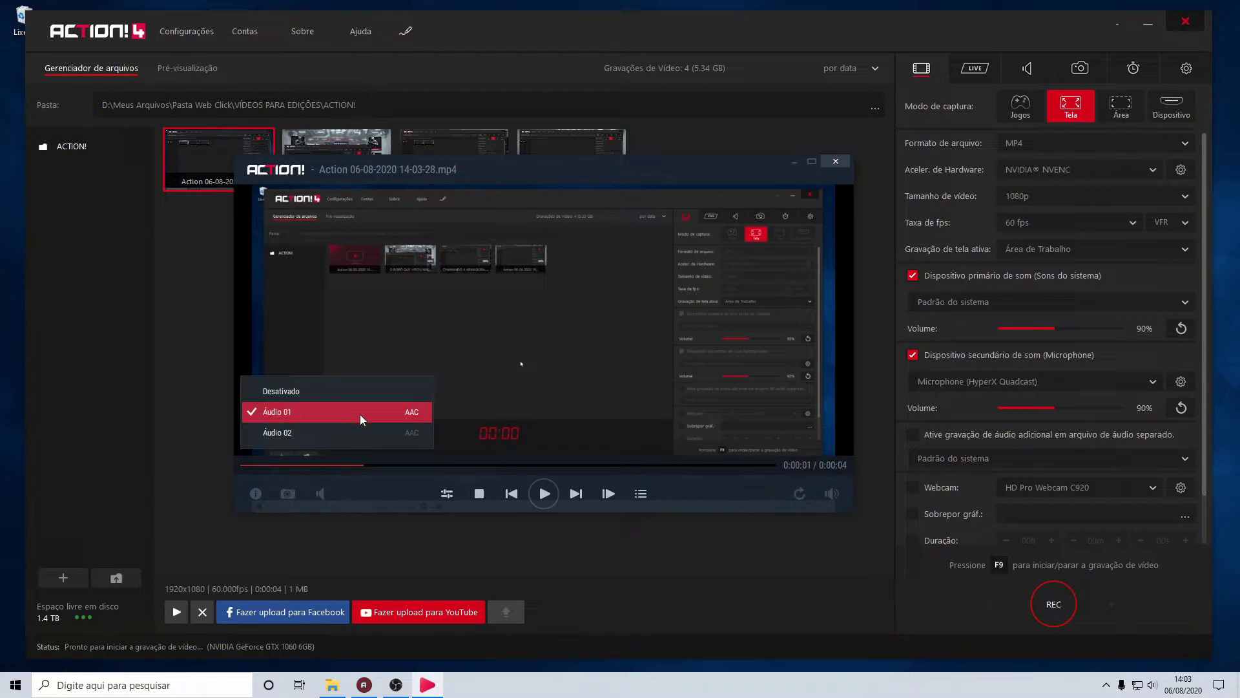
left_click(313, 431)
left_click(326, 489)
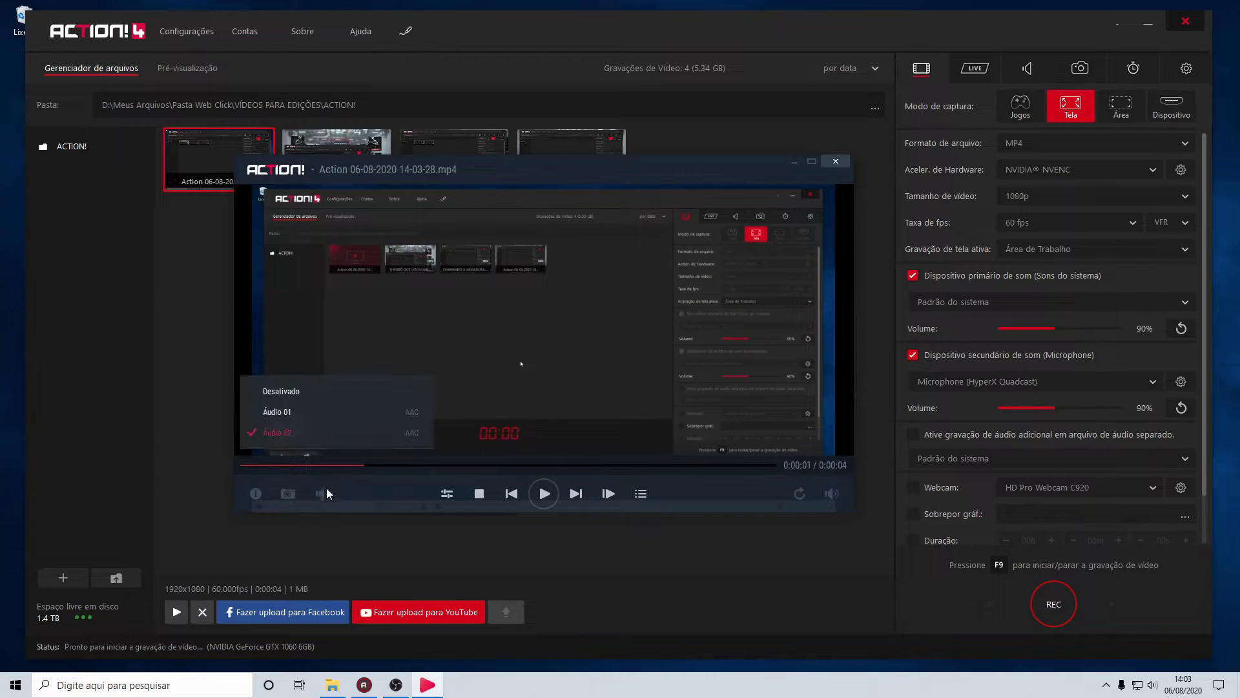
left_click(541, 494)
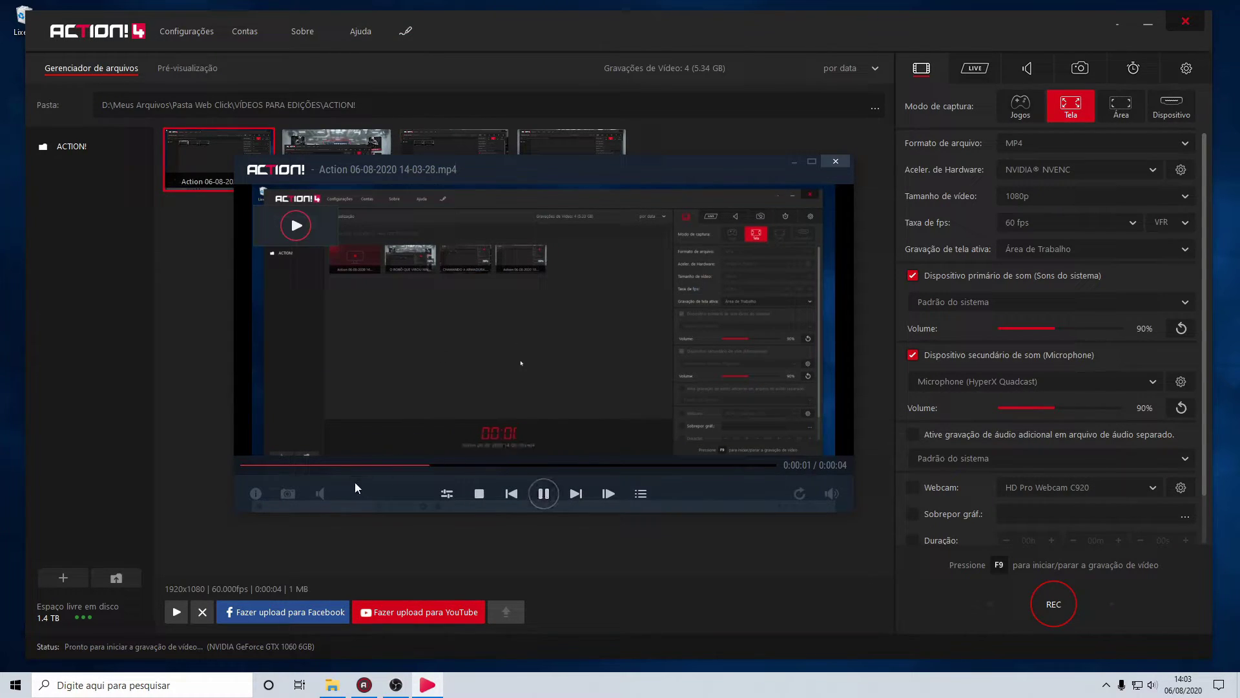
left_click(543, 495)
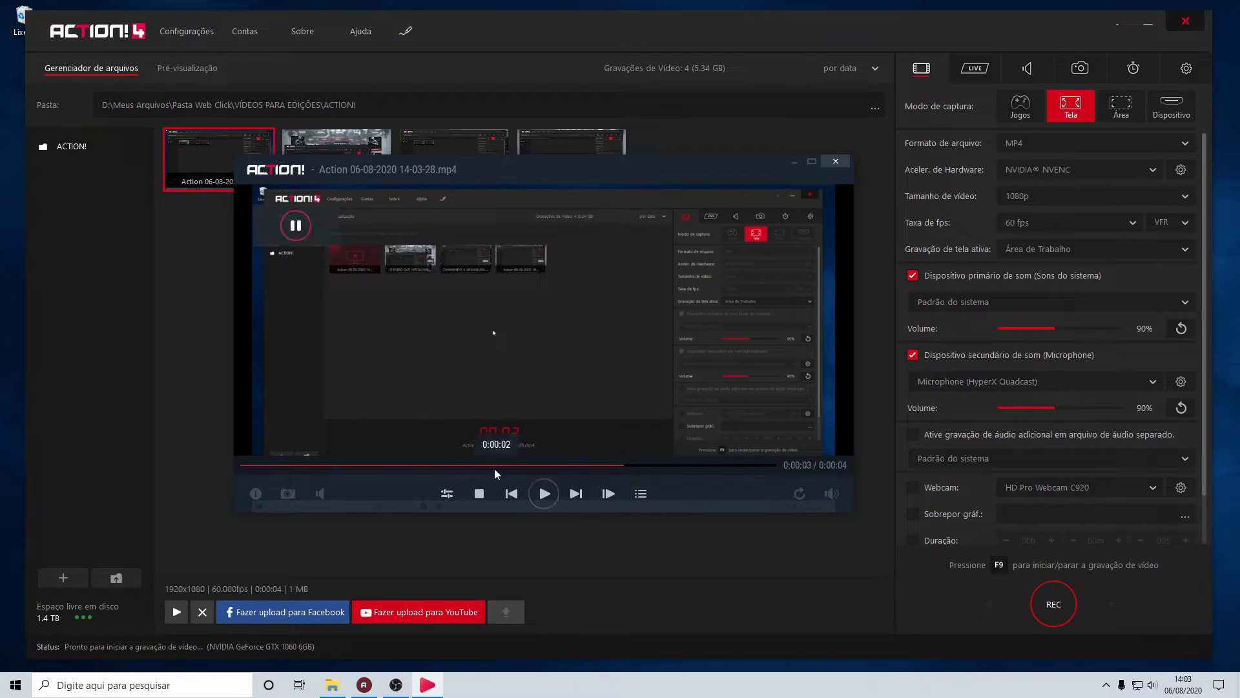
- Switch the test clip's playback back to the Áudio 01 track, close the player, and briefly reopen and close the clip
left_click(323, 493)
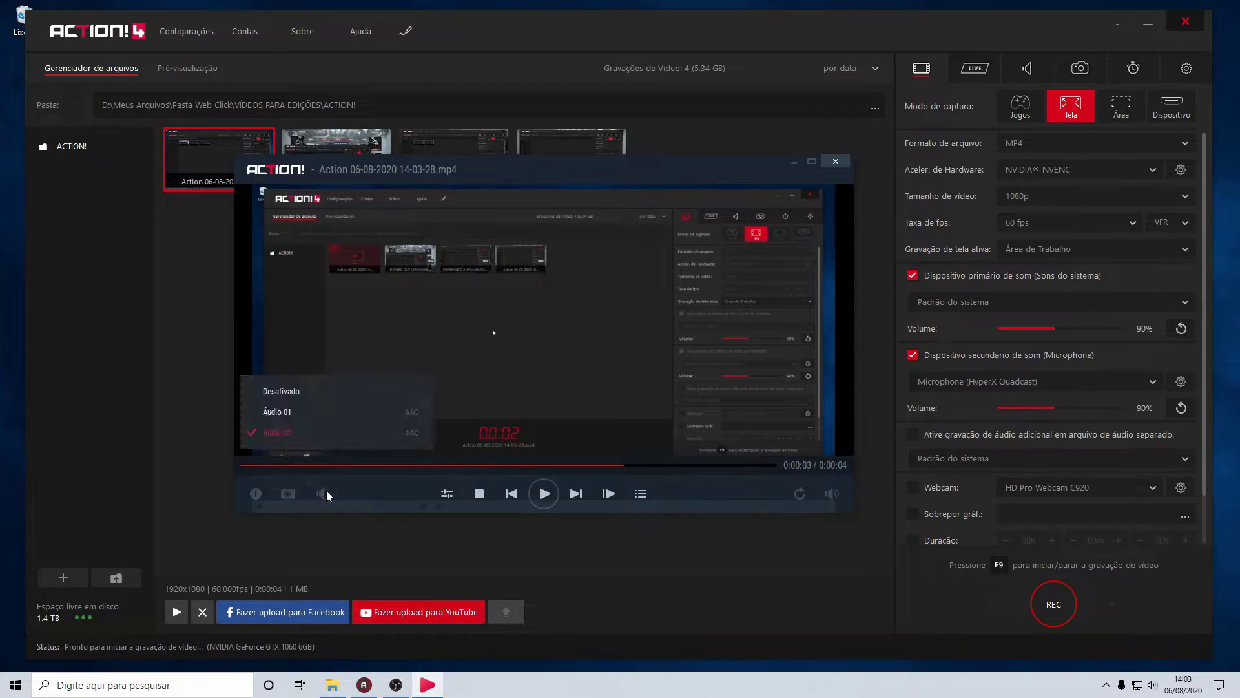
left_click(294, 414)
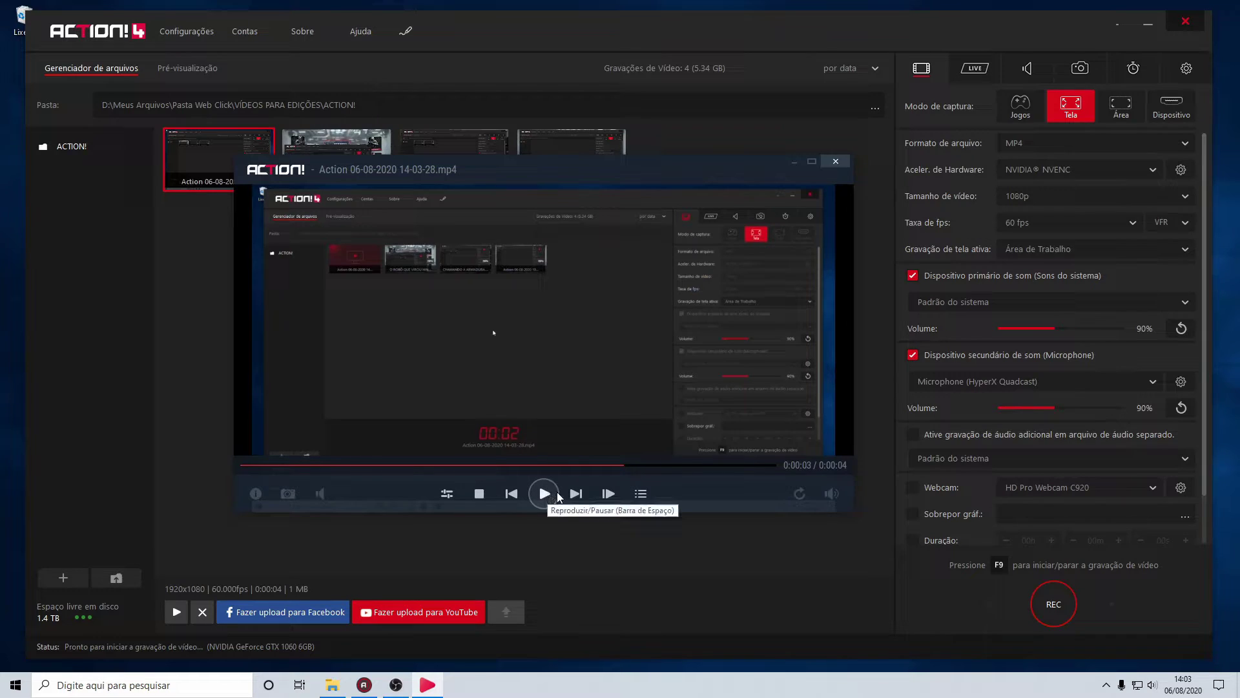
mouse_move(254, 223)
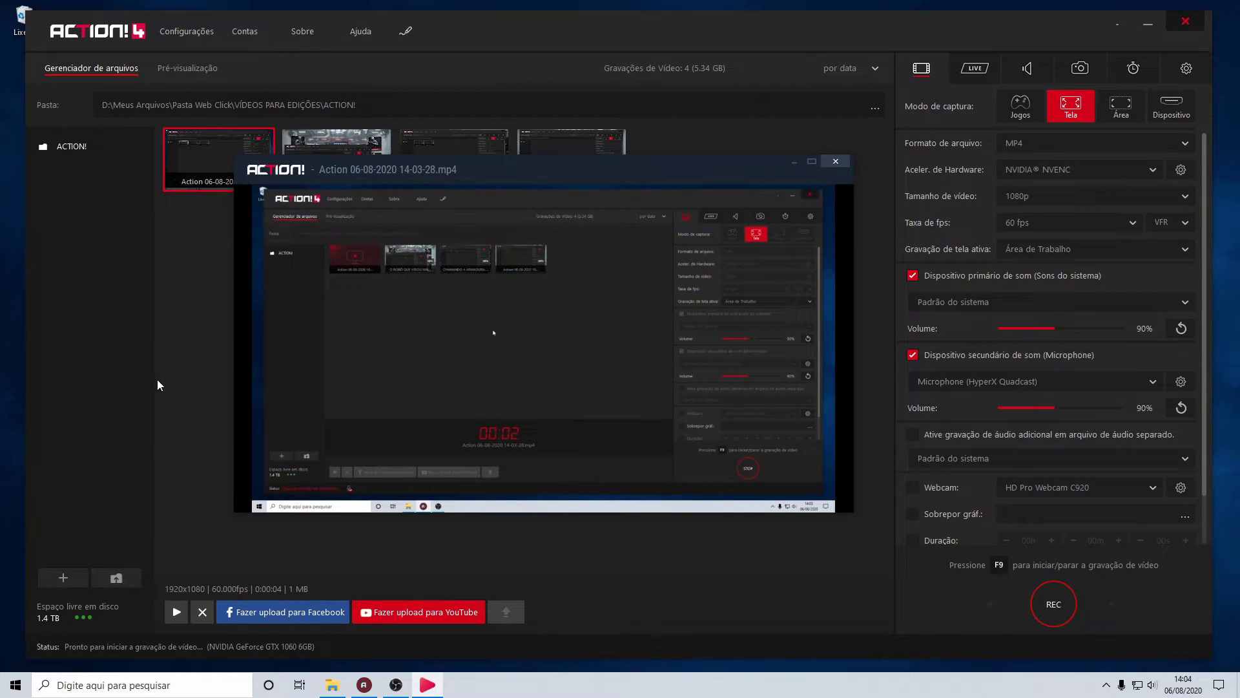
mouse_move(570, 437)
left_click(836, 162)
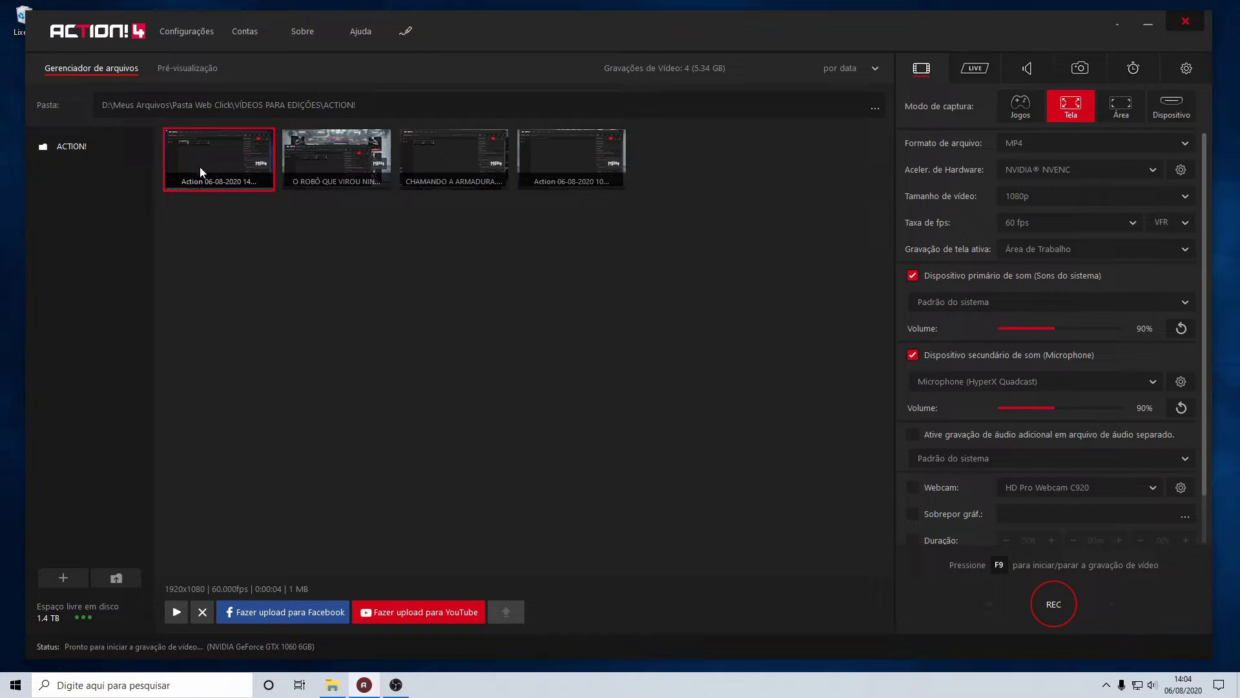
left_click(177, 611)
left_click(837, 162)
- Permanently delete the test recording from the file manager
left_click(202, 612)
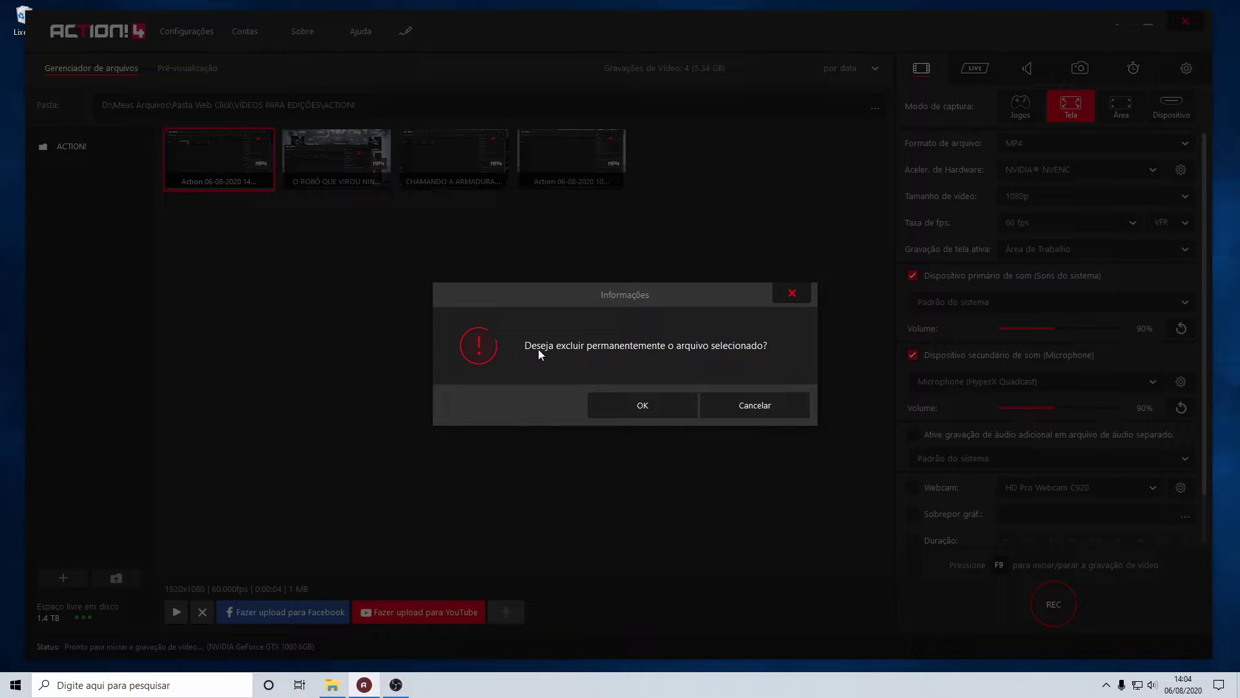
left_click(641, 405)
left_click(234, 169)
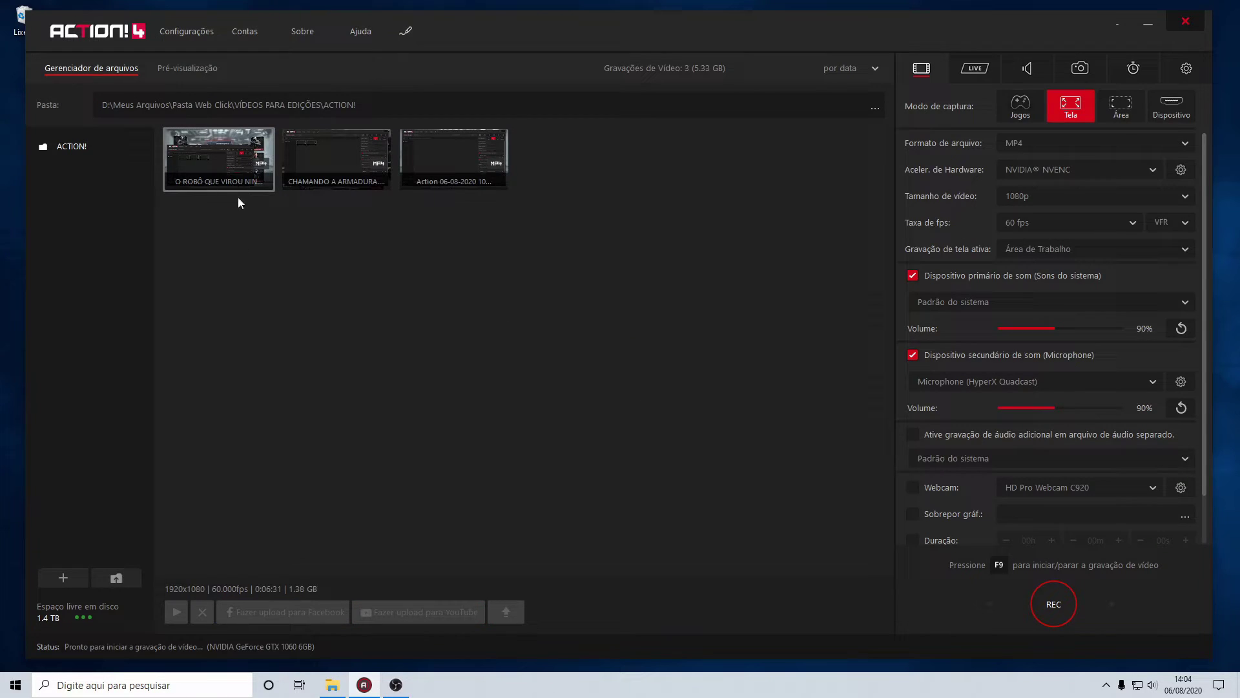
left_click(282, 246)
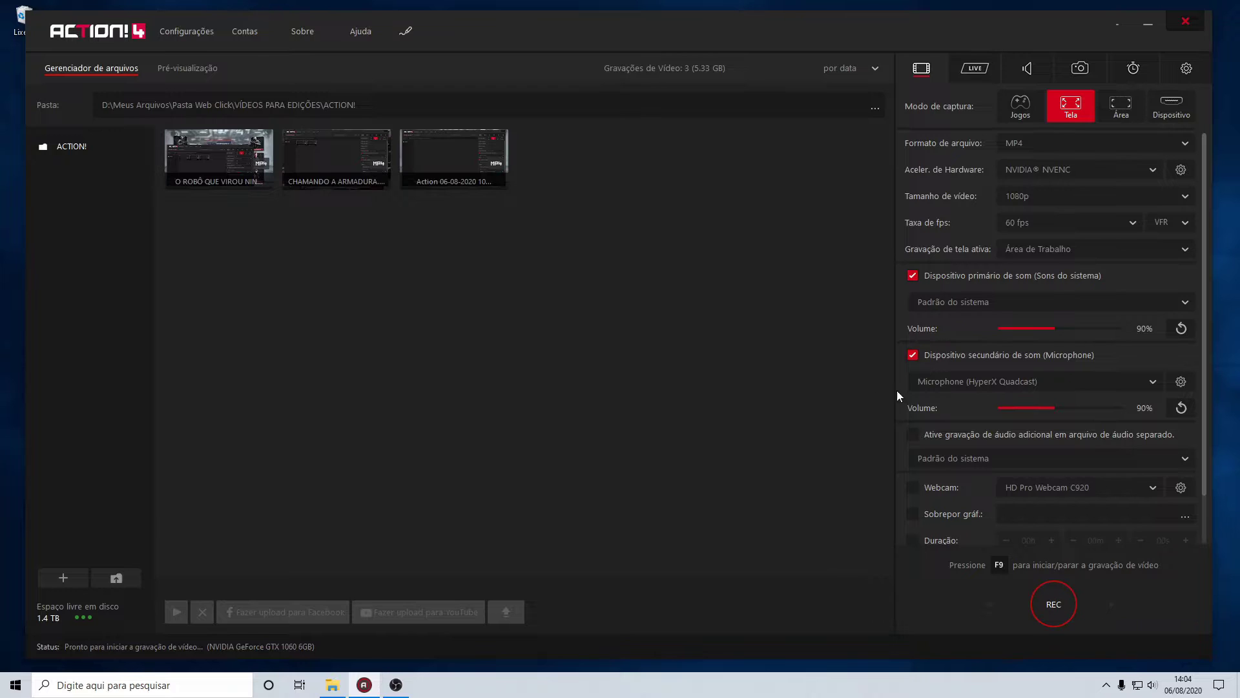
- Try the separate audio track option and the left/right audio balance in the microphone settings, and reset the balance
left_click(1181, 382)
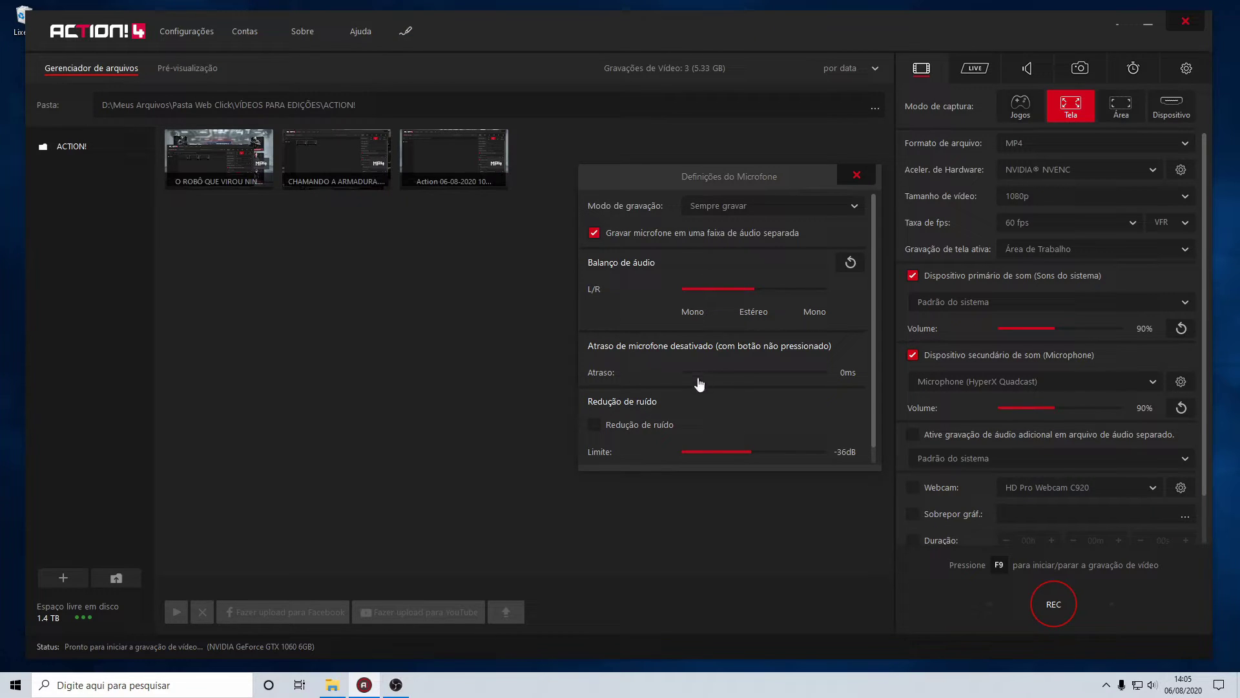
left_click(595, 233)
left_click(599, 231)
left_click_drag(741, 296, 822, 311)
left_click(845, 264)
- Try the microphone's noise reduction option with different limit levels, and close the microphone settings
scroll(703, 415, "down", 1)
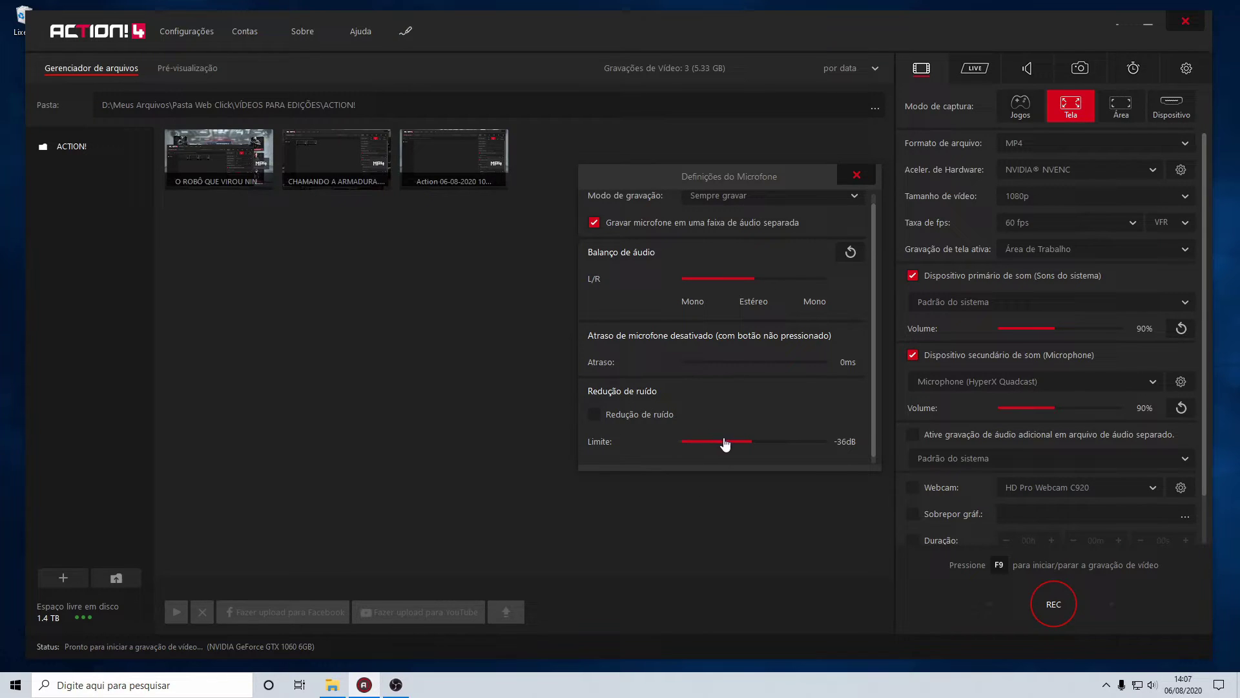
left_click(594, 414)
left_click(740, 443)
left_click_drag(741, 444, 593, 430)
left_click_drag(686, 447, 754, 451)
left_click(594, 414)
left_click(599, 416)
mouse_move(747, 452)
left_mouse_down()
mouse_move(734, 450)
mouse_move(744, 446)
left_mouse_up()
left_click(593, 414)
left_click(595, 415)
left_click(860, 178)
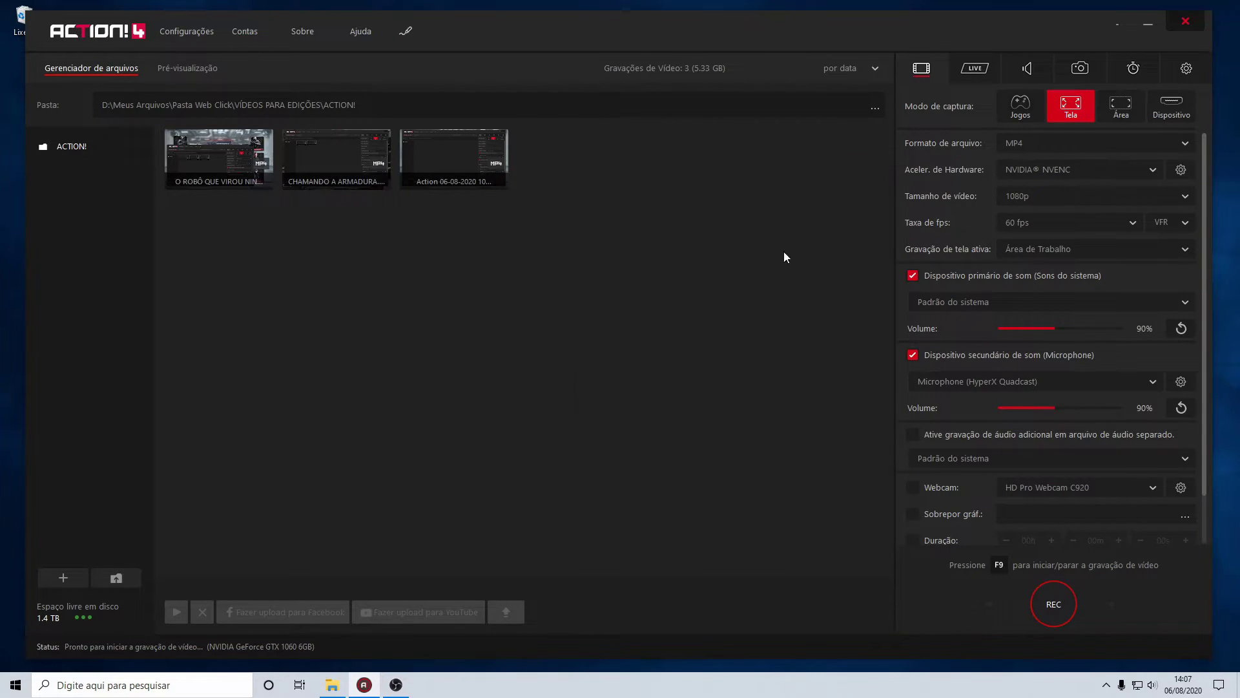
- Try the microphone's volume slider and return it to 90%
left_click_drag(1206, 329, 1212, 410)
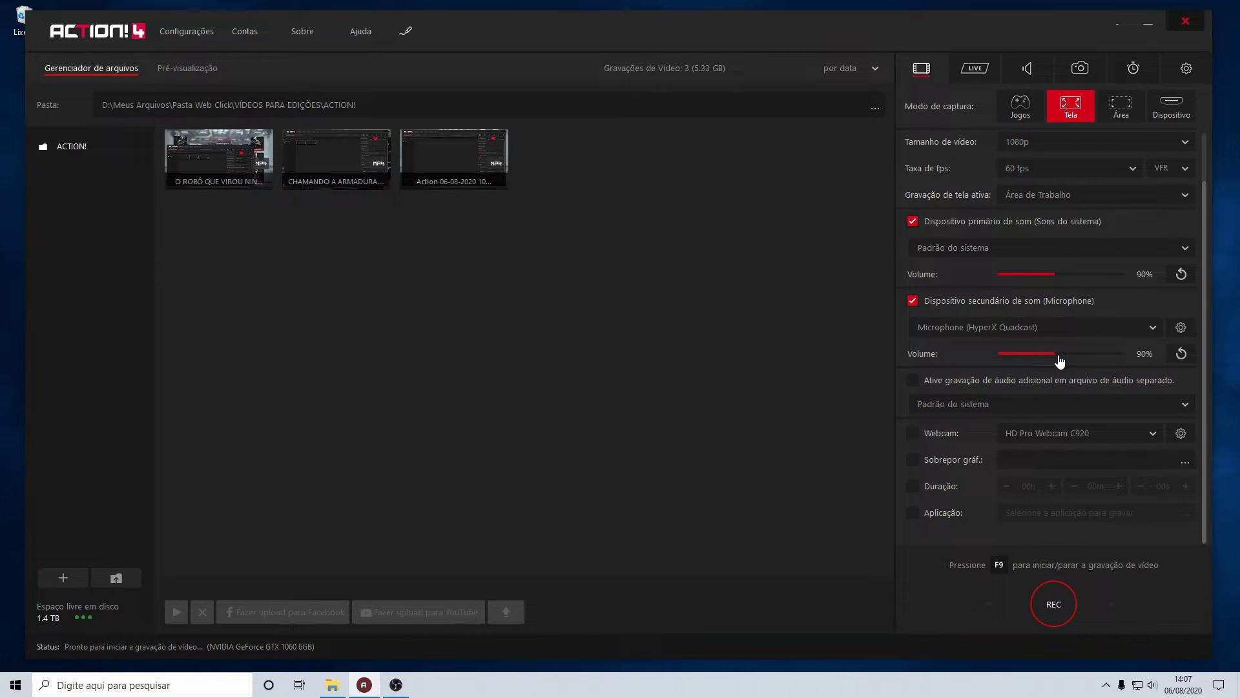
left_click_drag(1040, 360, 1066, 361)
- Enable the webcam with HD Pro Webcam C920 and look over the other available cameras
left_click(1152, 433)
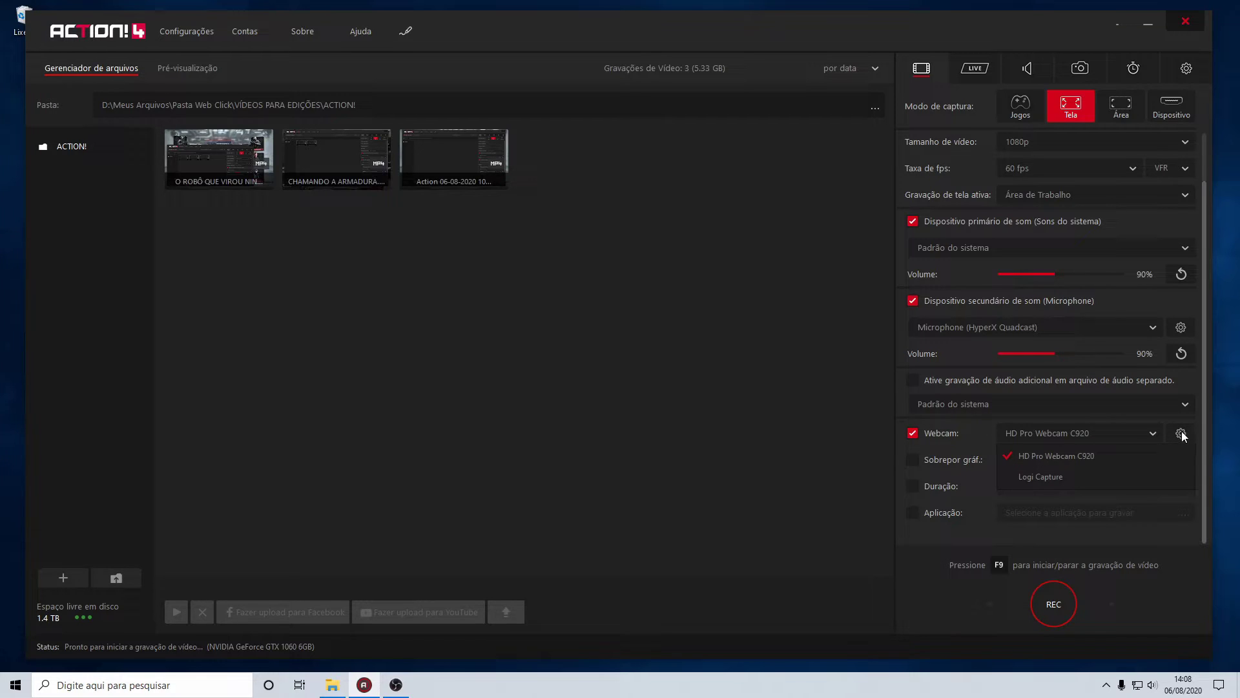
left_click(1184, 536)
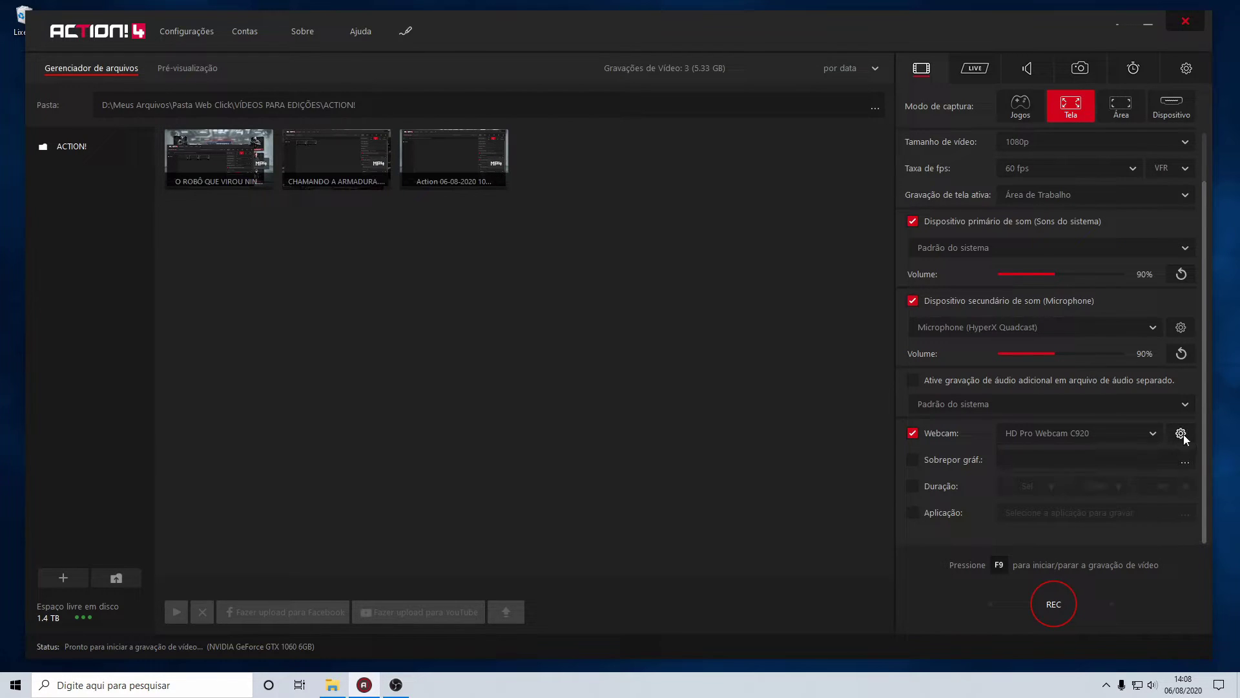
- Open the webcam settings, hide the webcam usage notification, and show the camera in the full-frame layout
left_click(1181, 433)
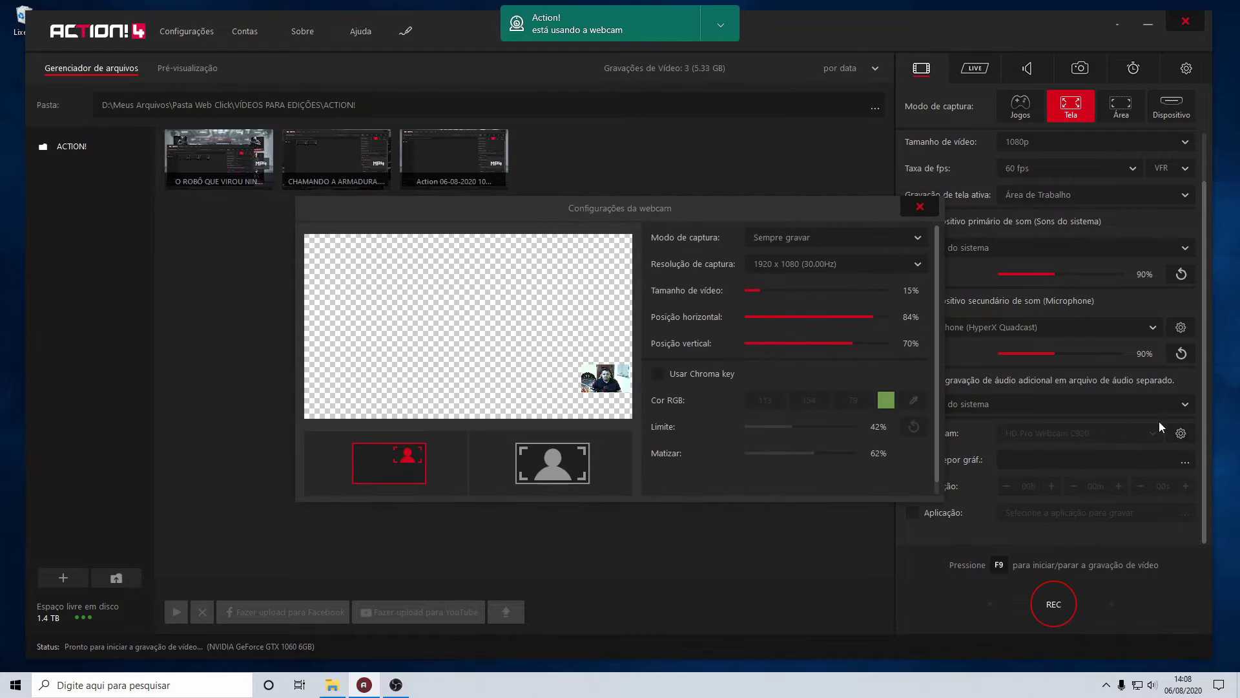
left_click(721, 28)
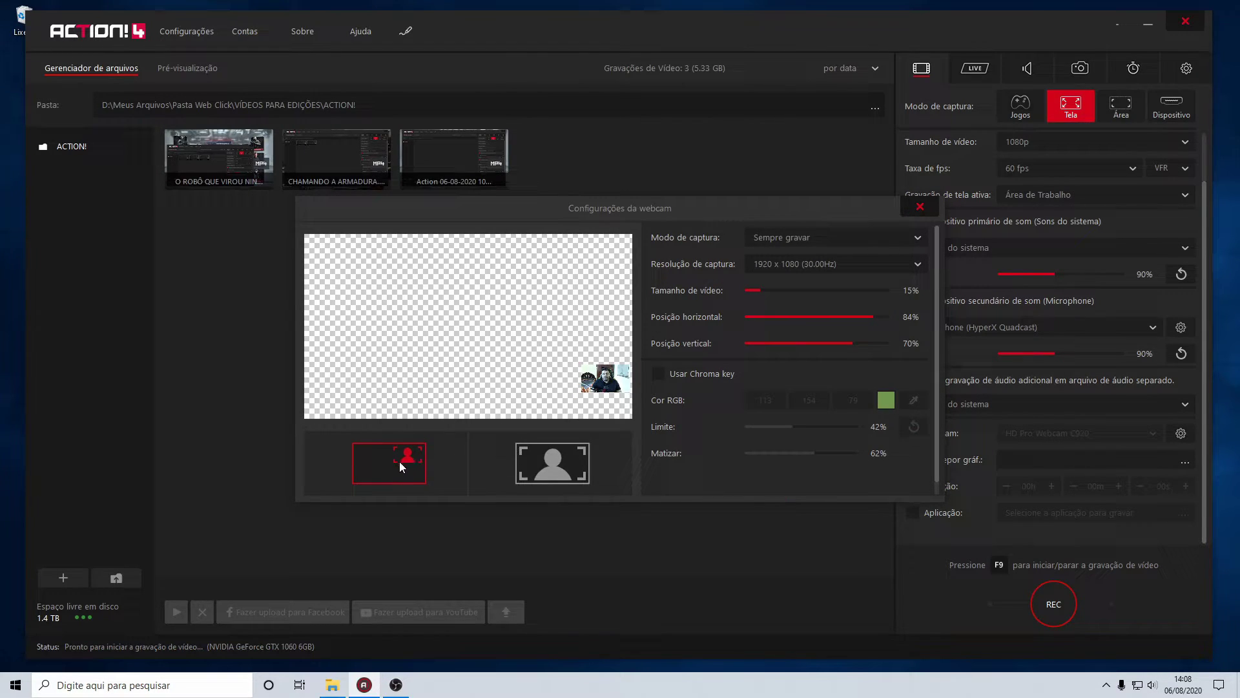
left_click(558, 467)
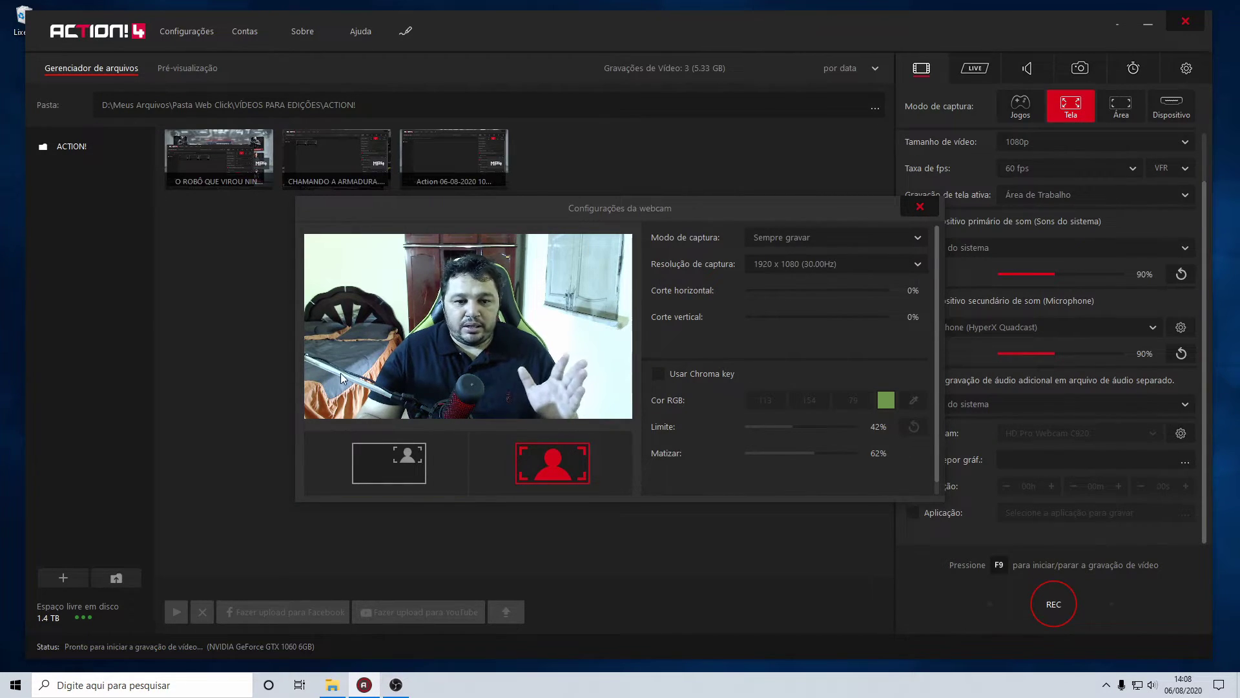
- In the webcam overlay layout, set the size to 45% and the position to 43% horizontal and 38% vertical, and return to the full-frame layout
left_click(397, 463)
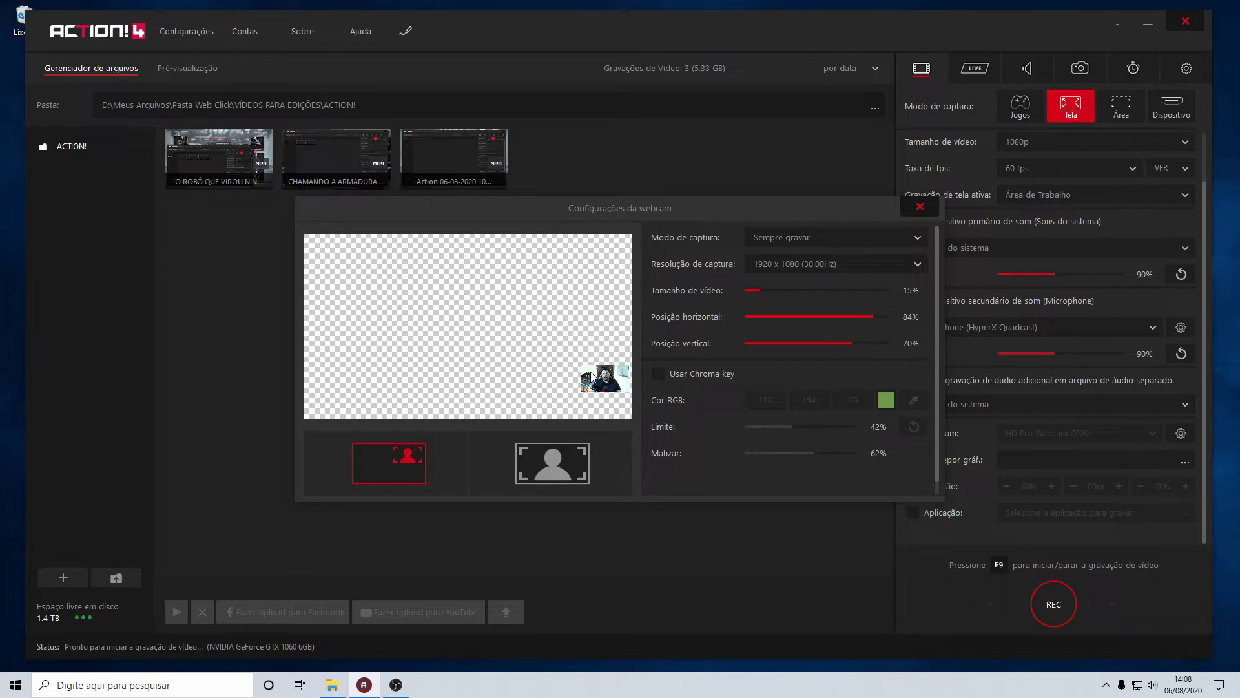
left_click_drag(760, 290, 806, 350)
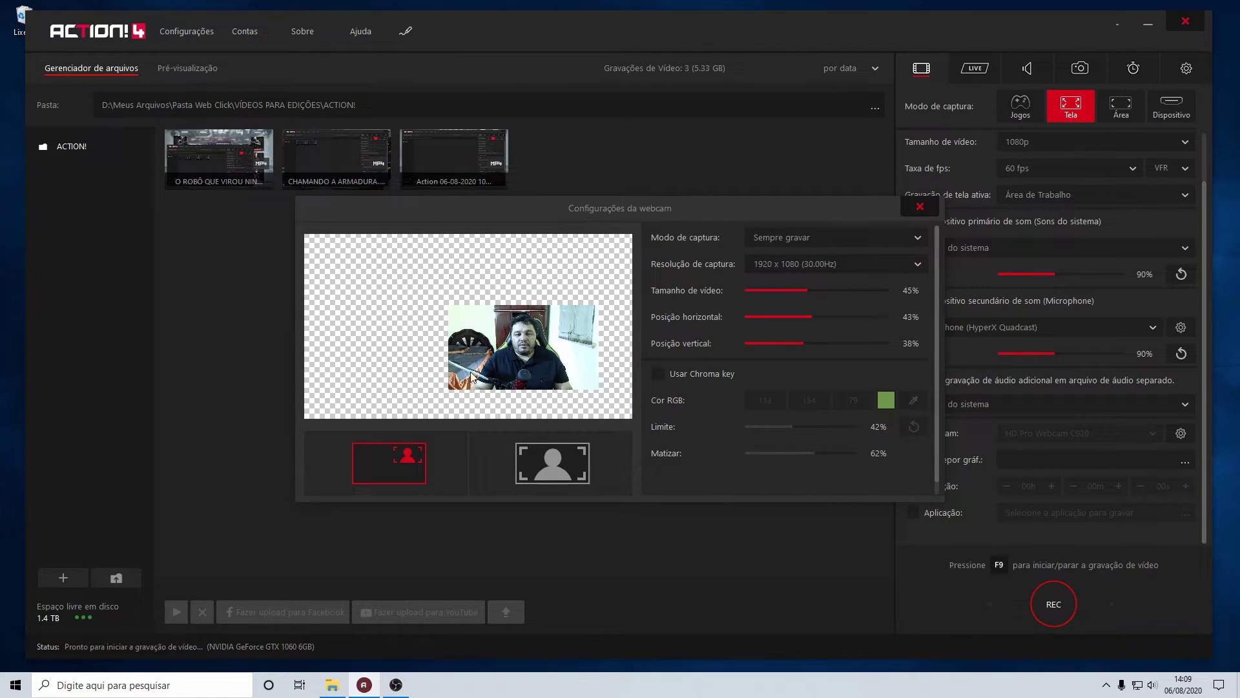
left_click(544, 457)
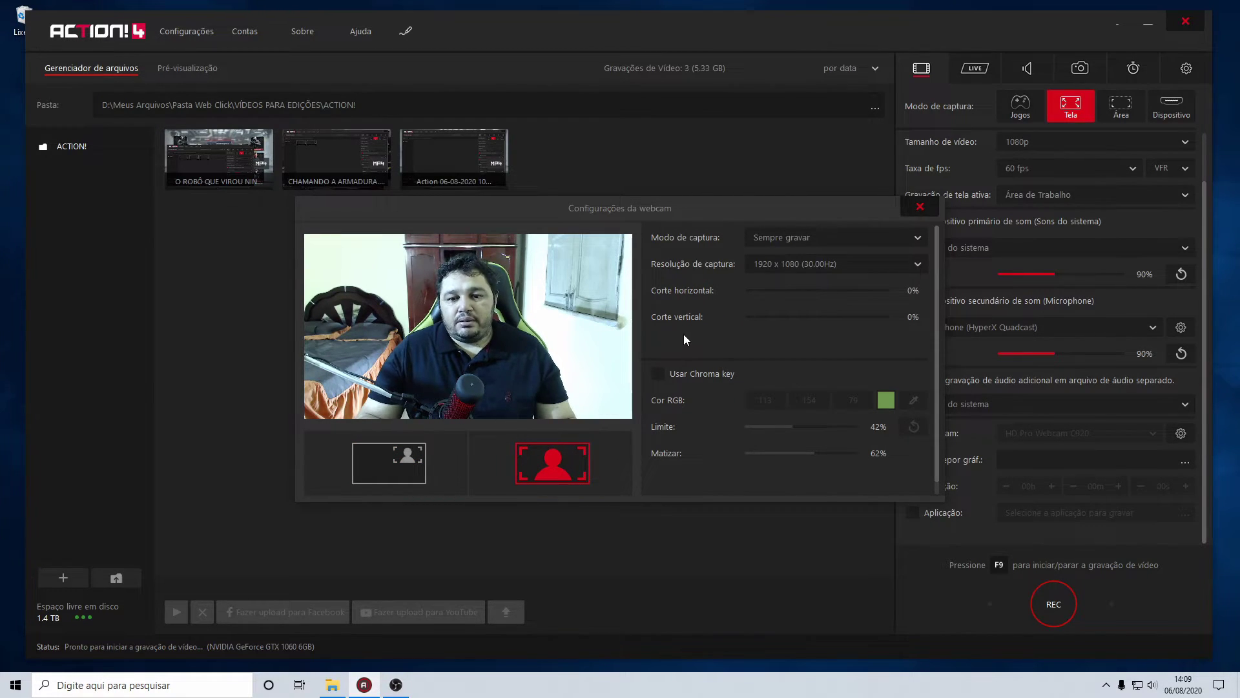
- Keep the webcam capture mode at Sempre gravar and try the Padrão capture resolution, hiding the webcam usage notification
left_click(767, 240)
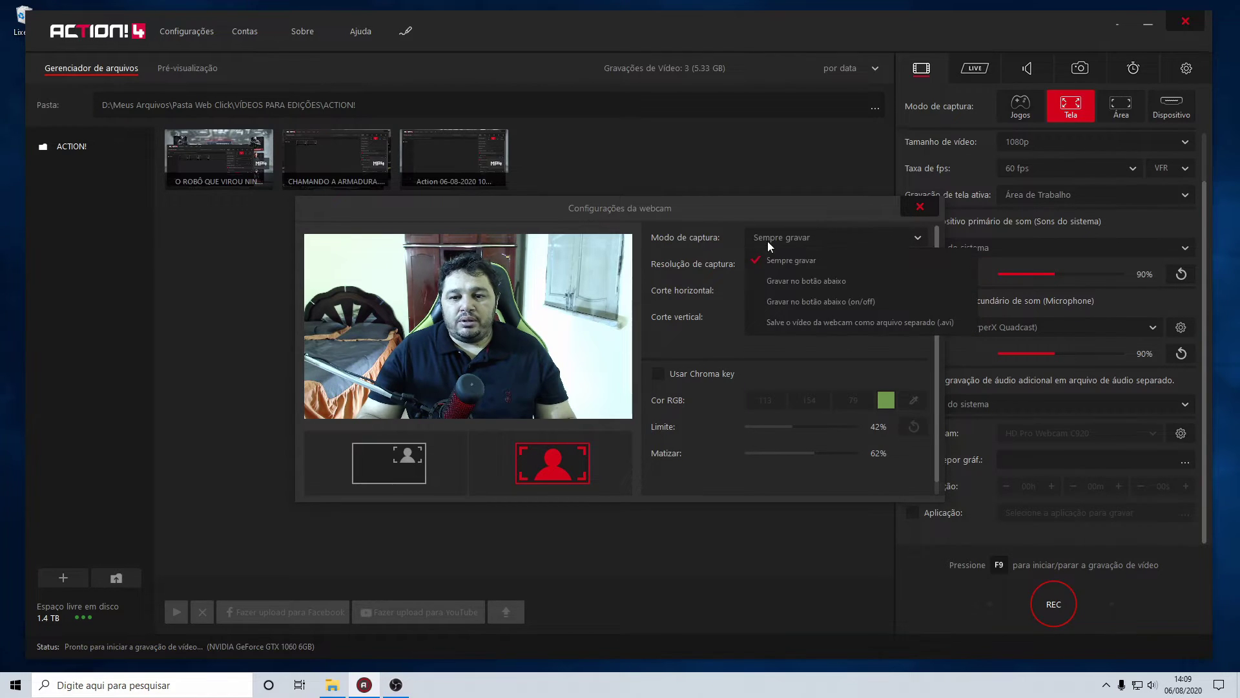
left_click(784, 259)
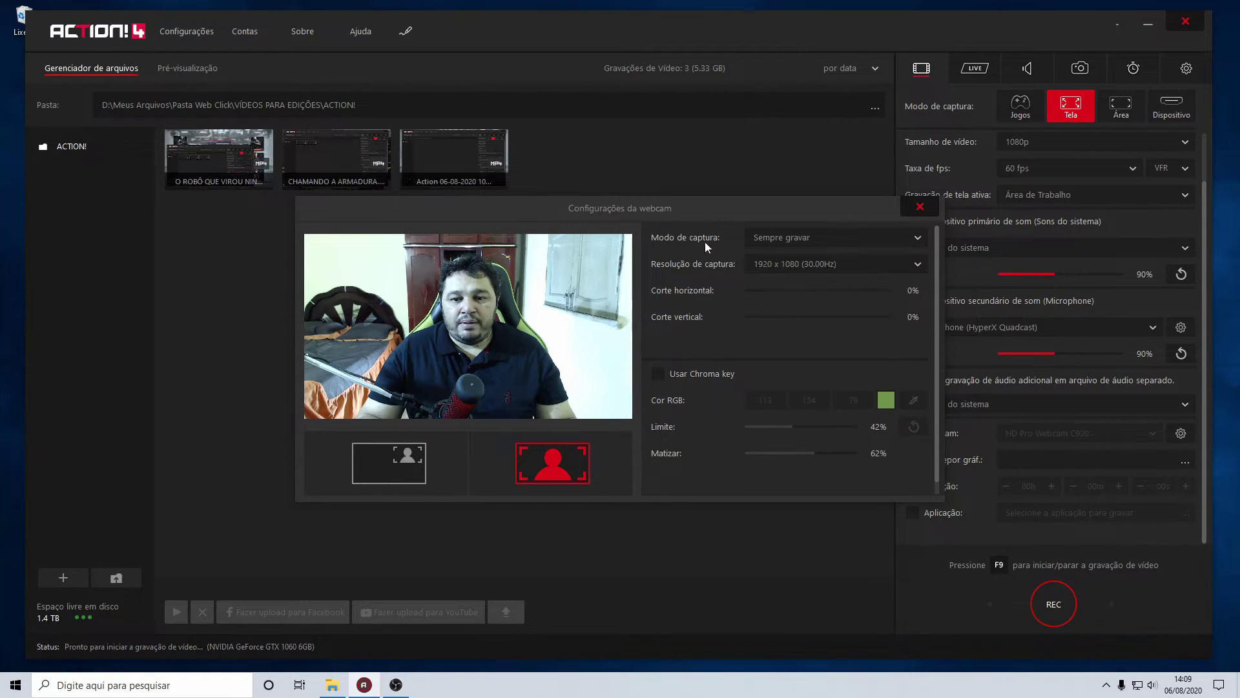
left_click(778, 266)
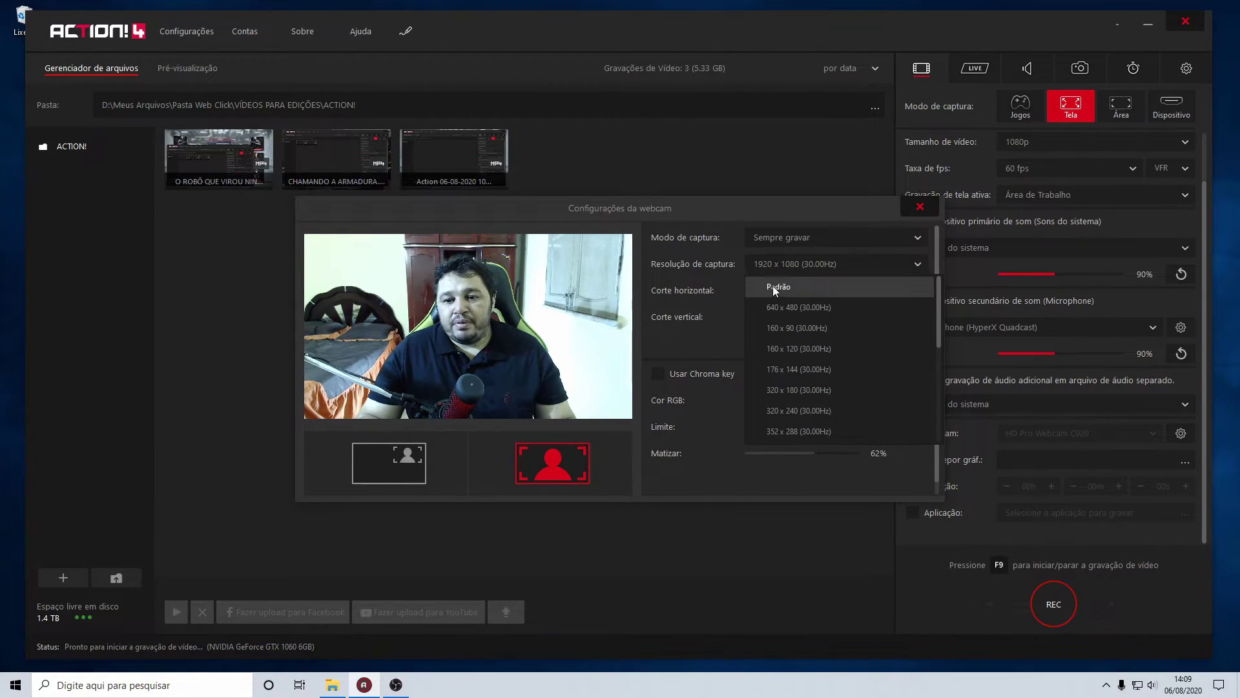
left_click(774, 289)
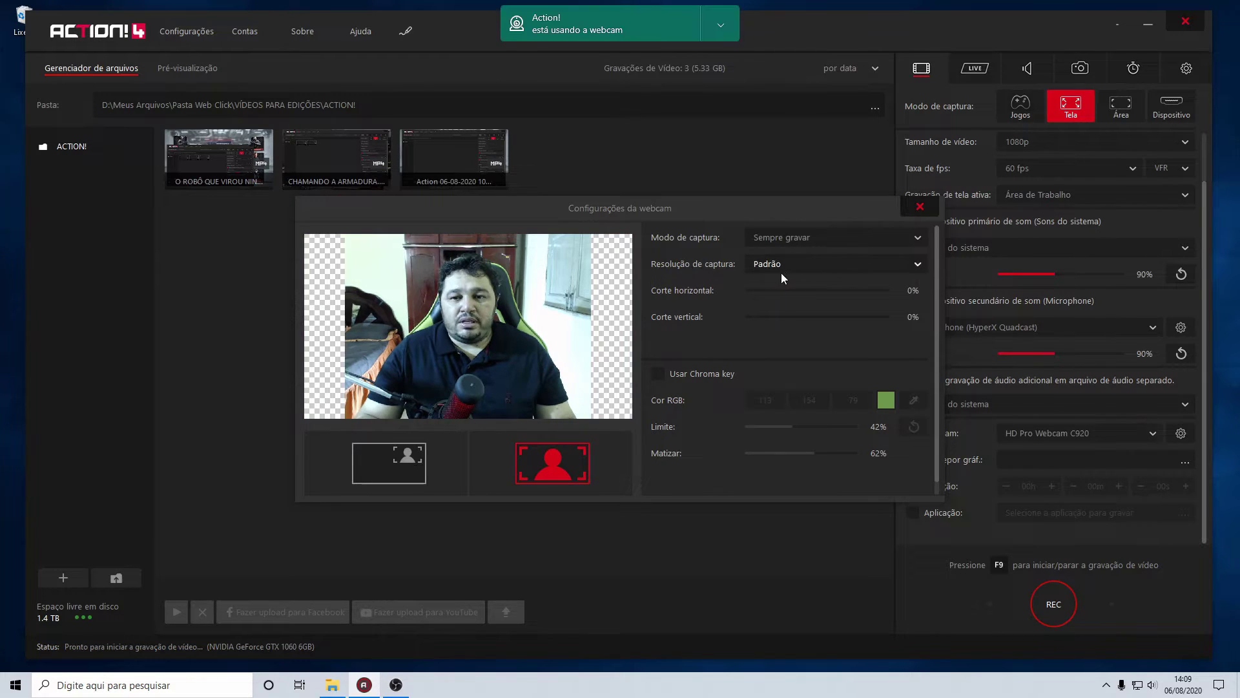
left_click(719, 27)
left_click(733, 53)
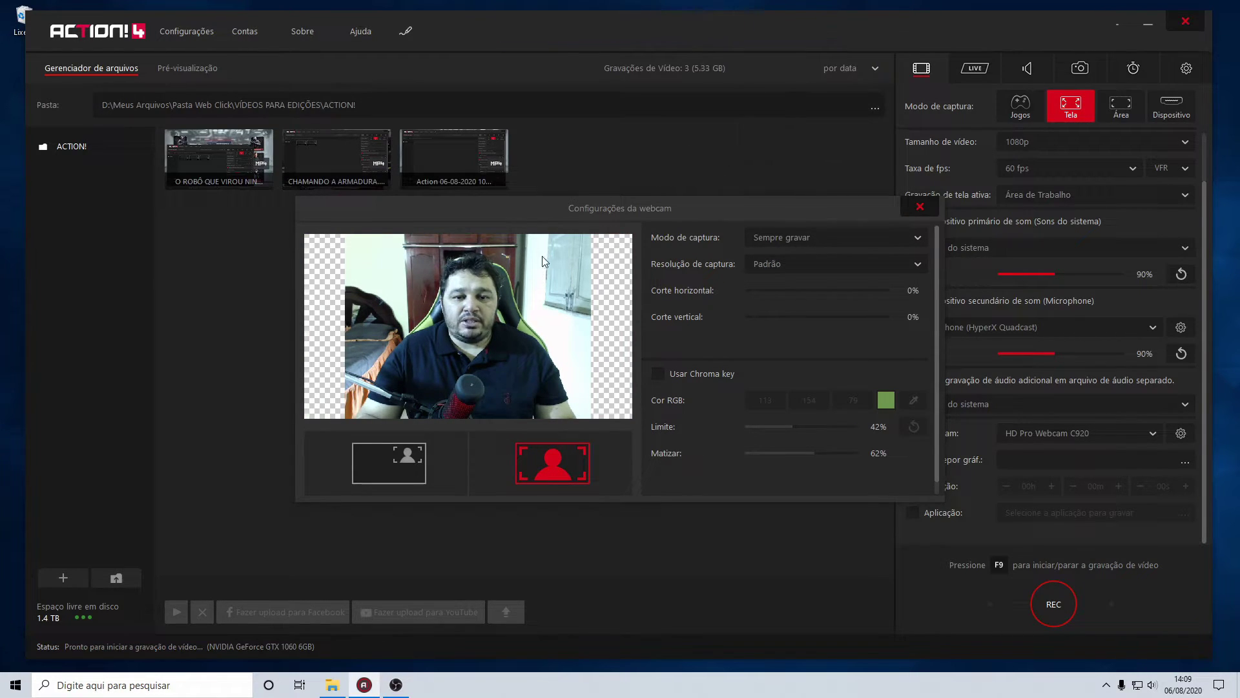
- Set the webcam capture resolution back to 1920 x 1080 (30.00Hz) and hide the webcam usage notification
left_click(787, 268)
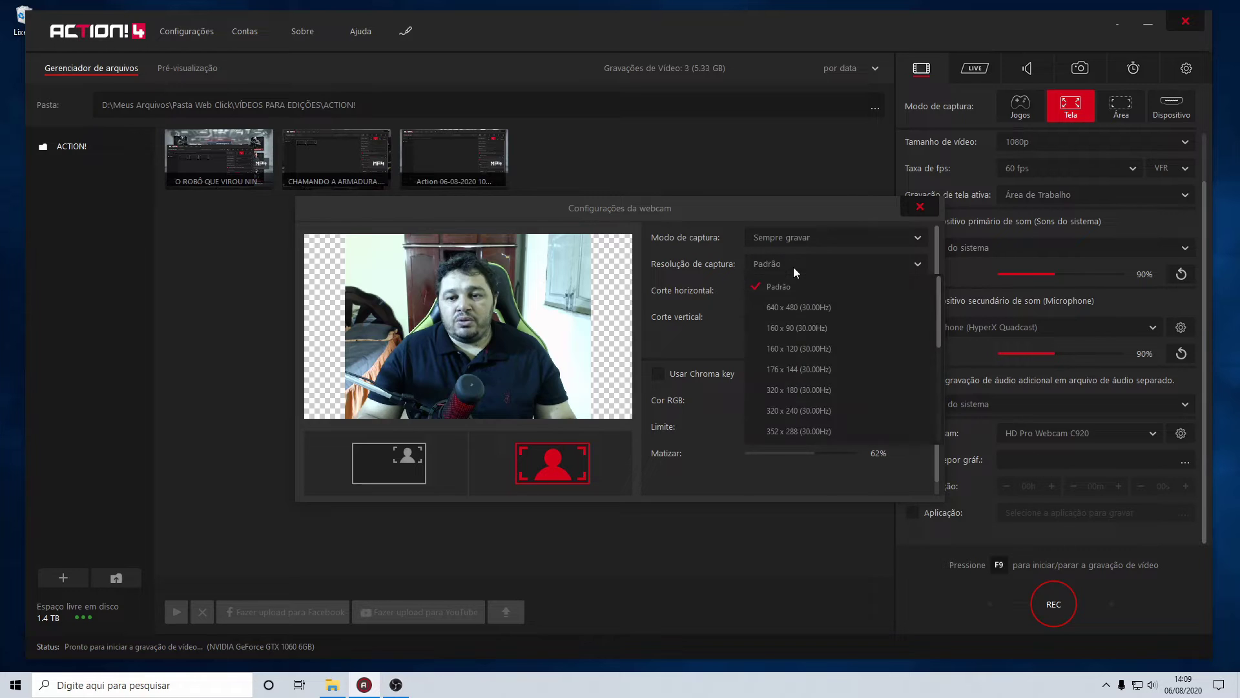
left_click_drag(939, 304, 941, 401)
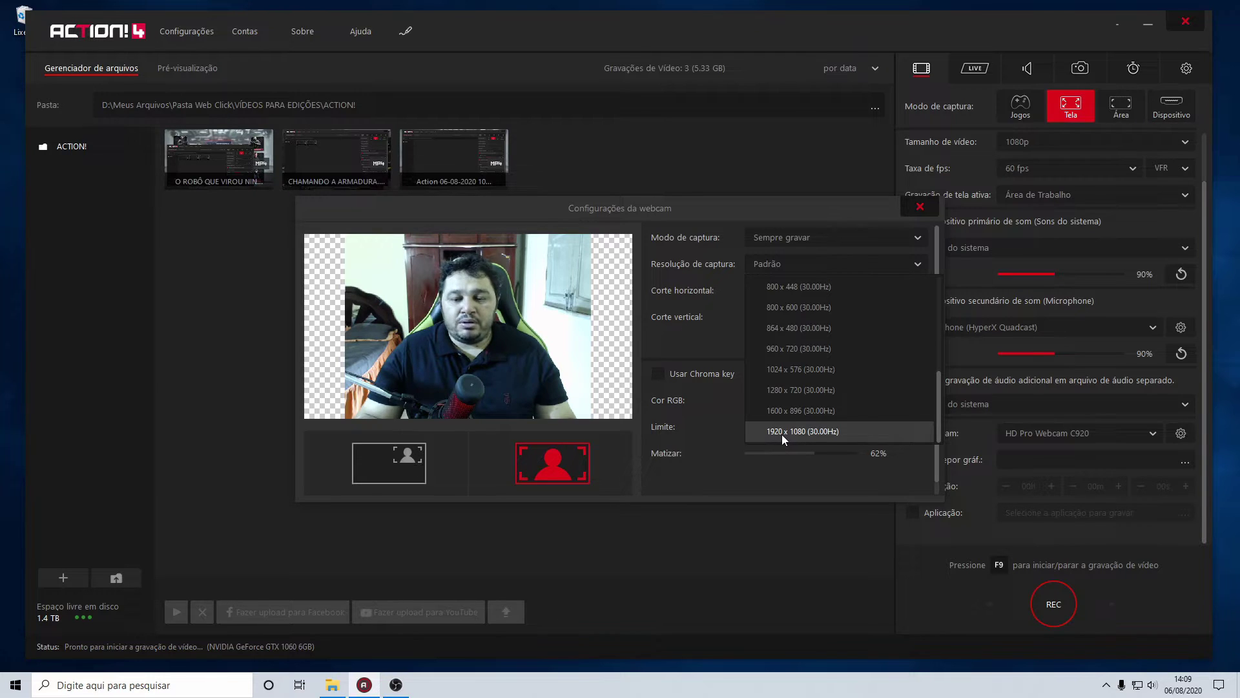
left_click(820, 433)
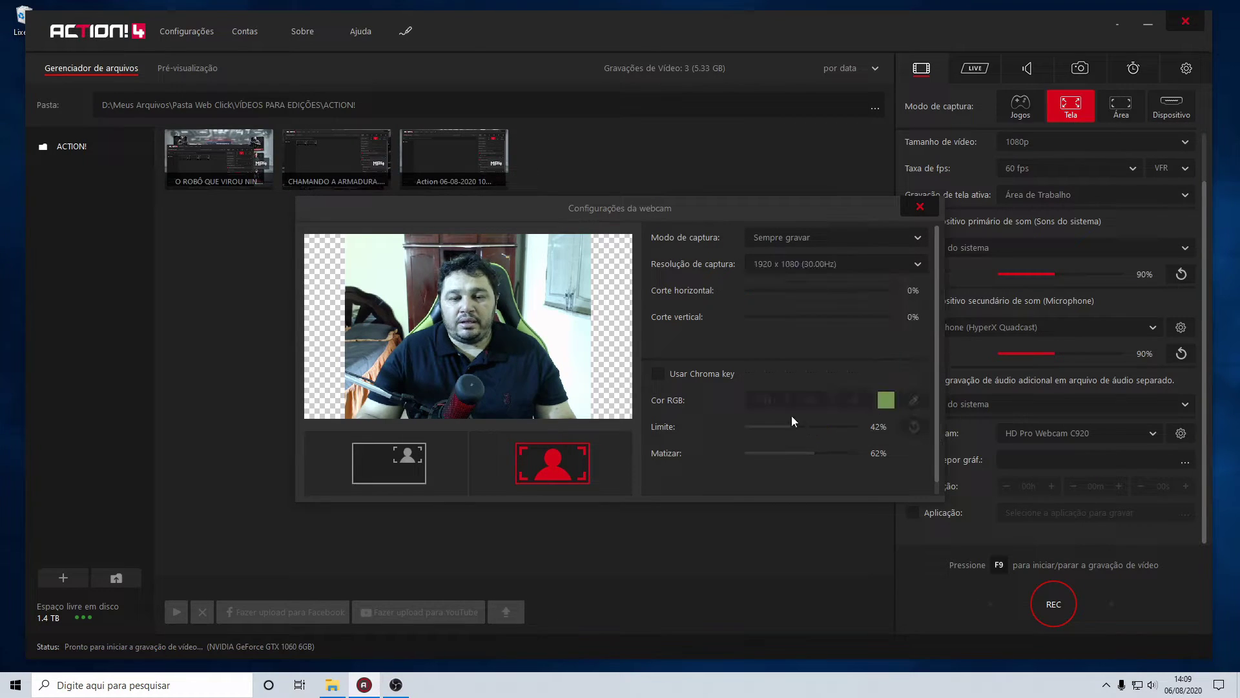
left_click(720, 25)
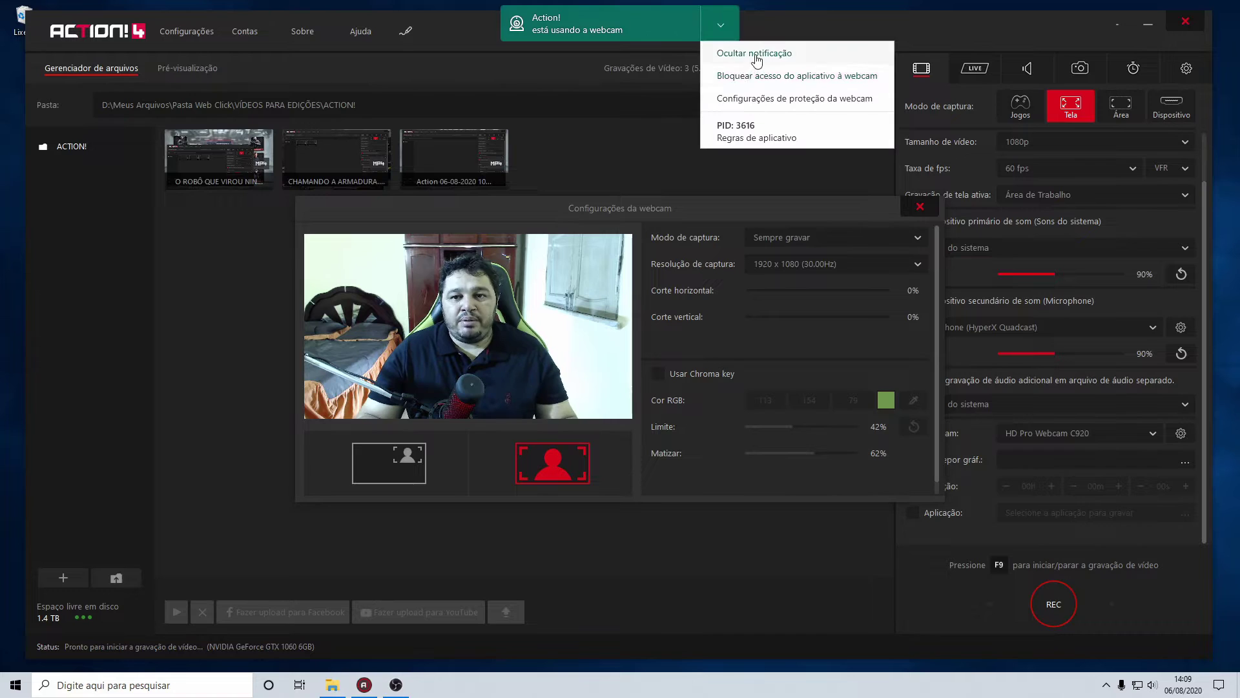
left_click(726, 52)
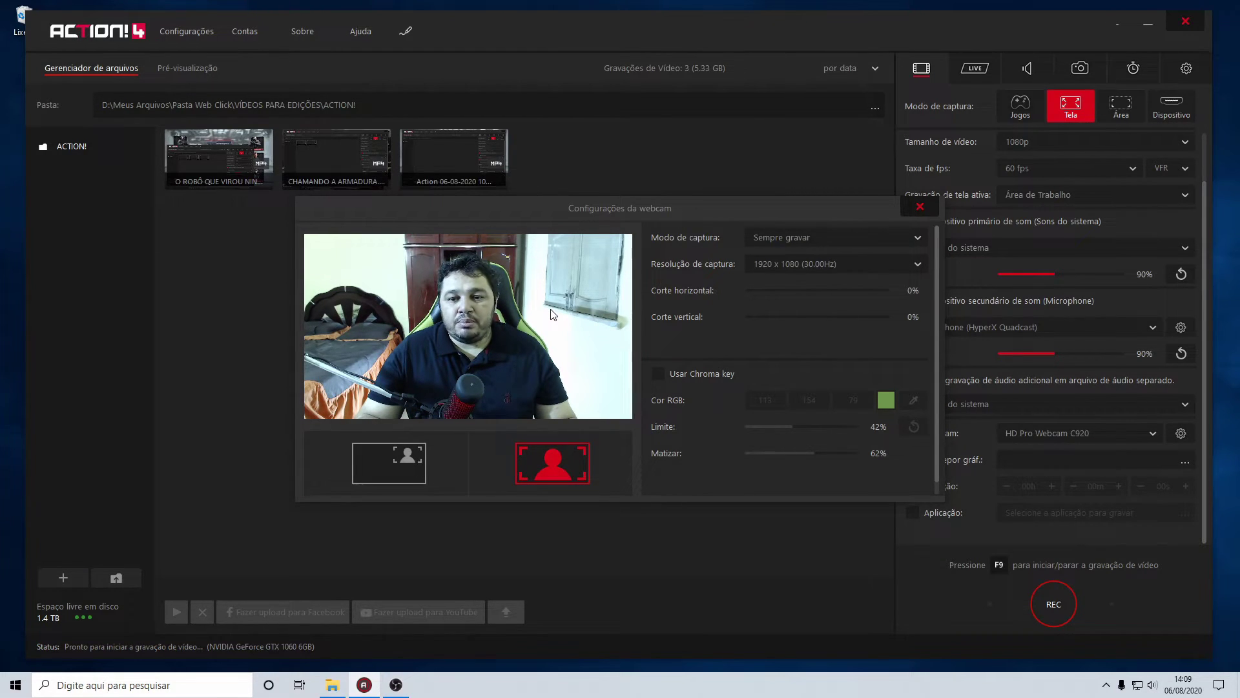
- Try the 1280 x 720 (30.00Hz) webcam resolution, hide the notification, and look over the other available resolutions
left_click(914, 265)
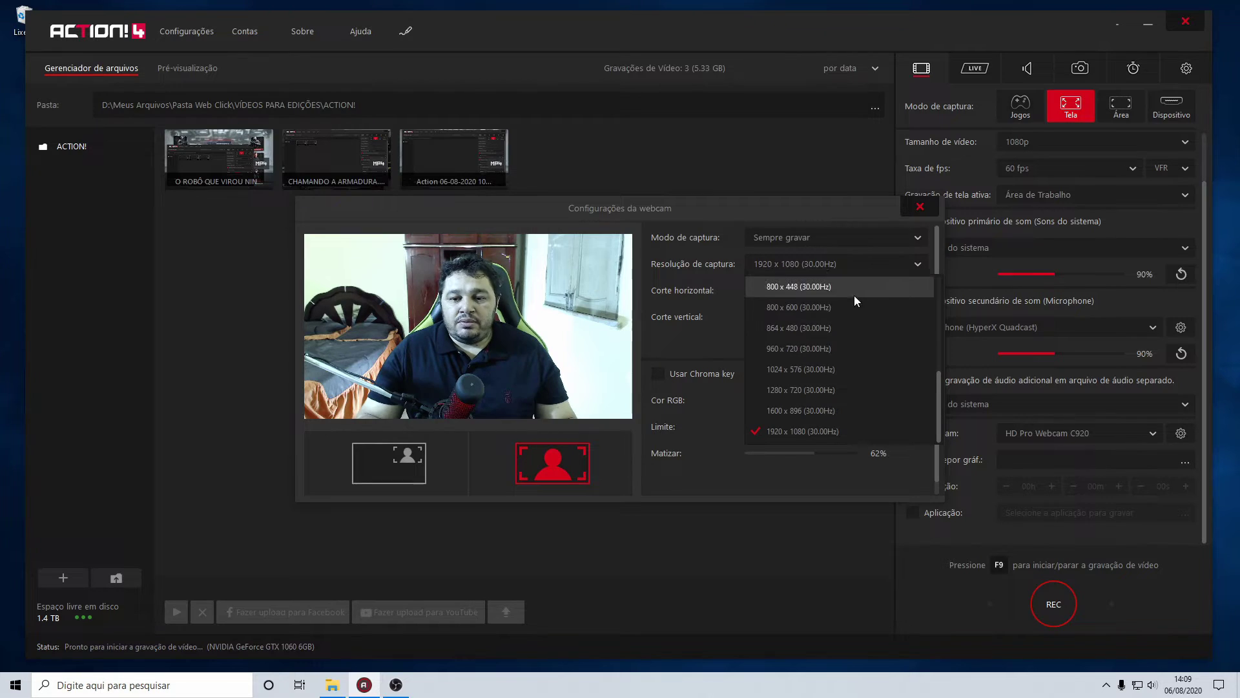
left_click(796, 390)
left_click(721, 28)
left_click(743, 56)
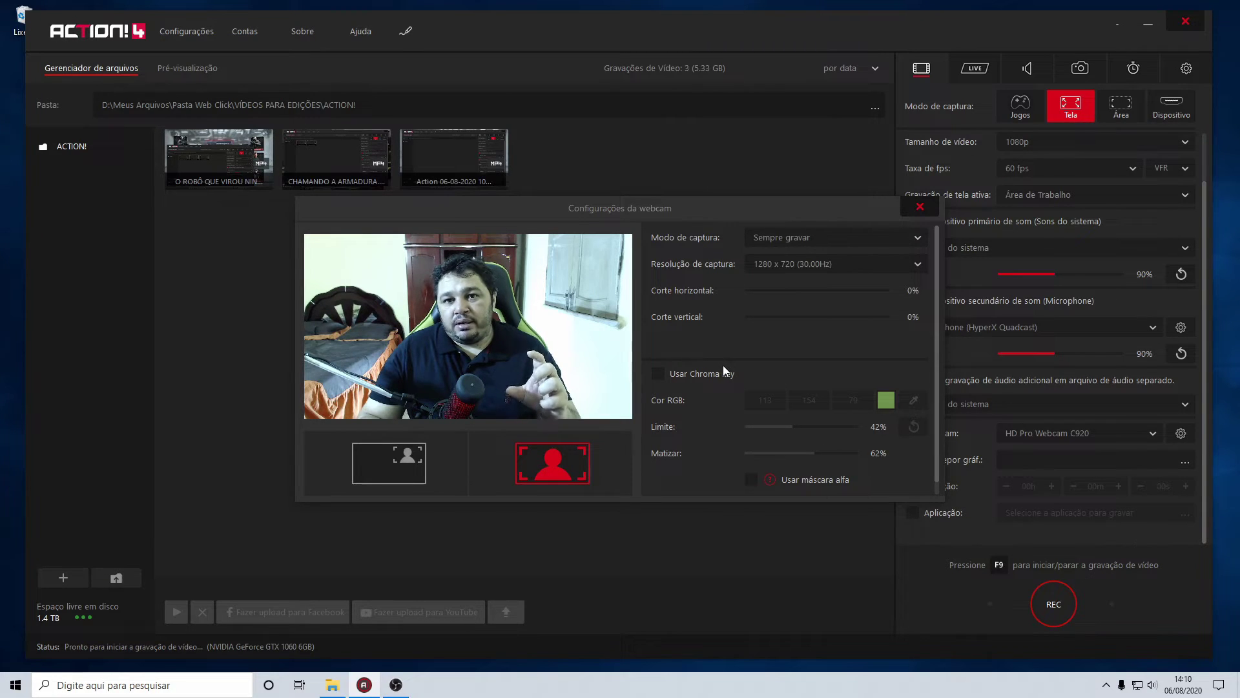
left_click(917, 265)
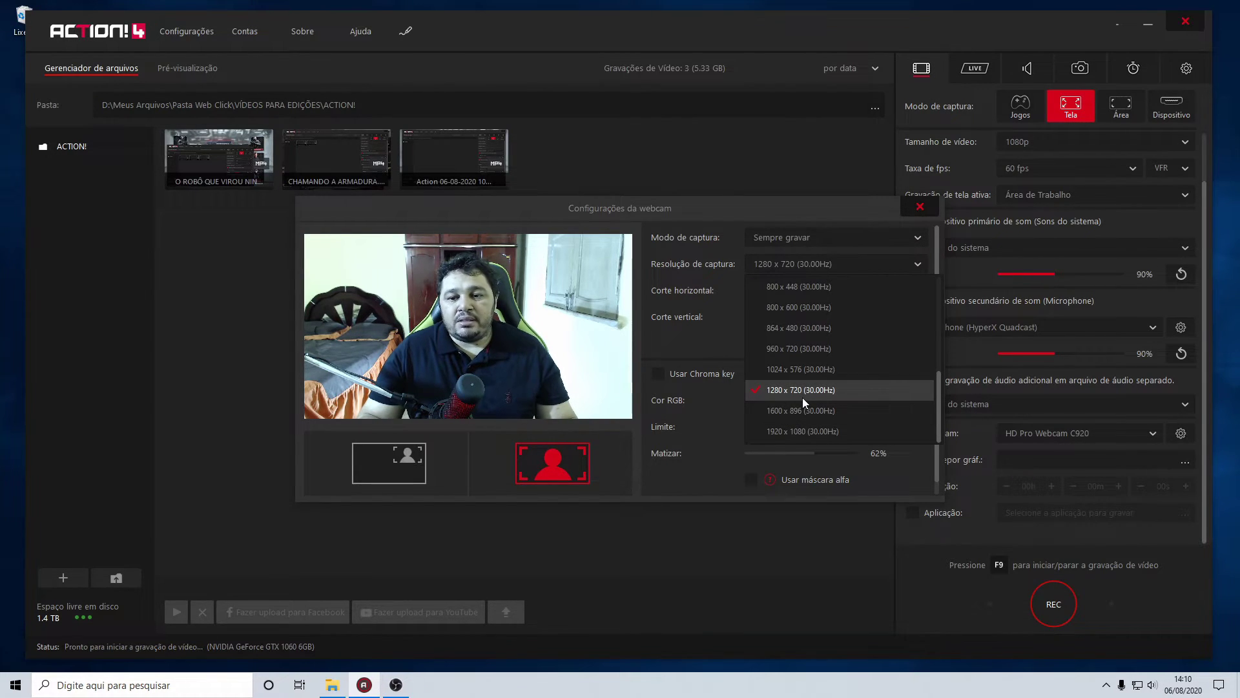
left_click(720, 218)
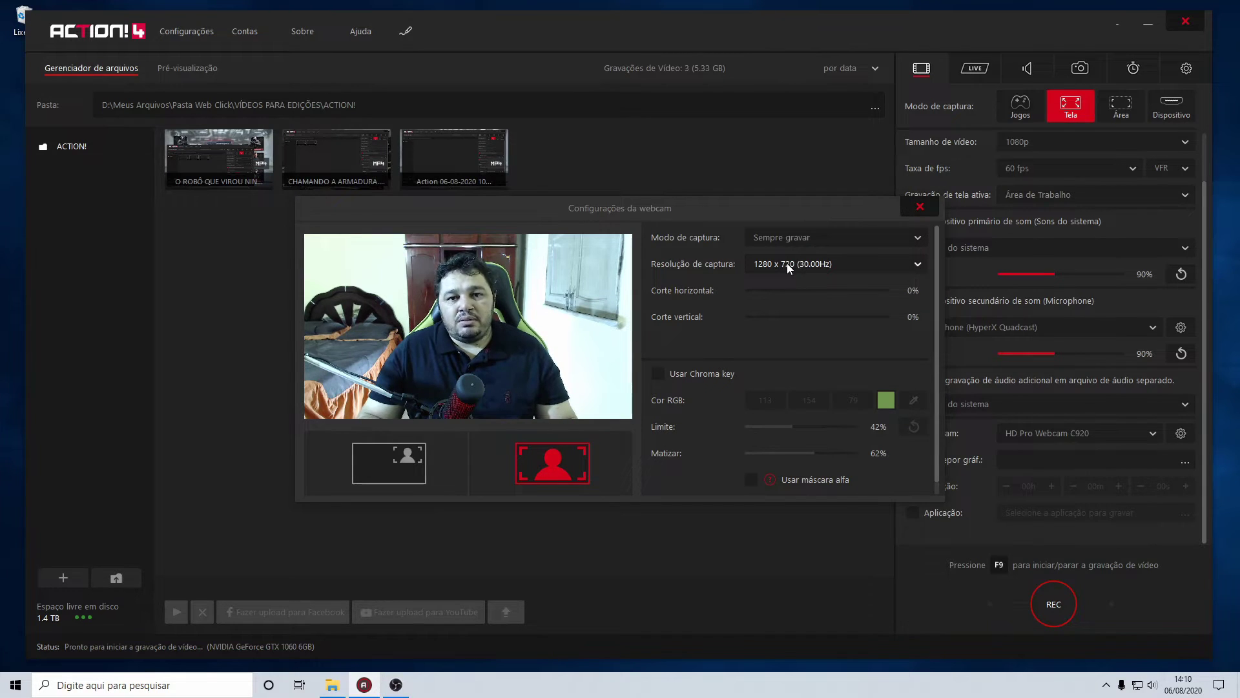
- Return the webcam capture resolution to 1920 x 1080 (30.00Hz) and dismiss the webcam usage notification
left_click(917, 263)
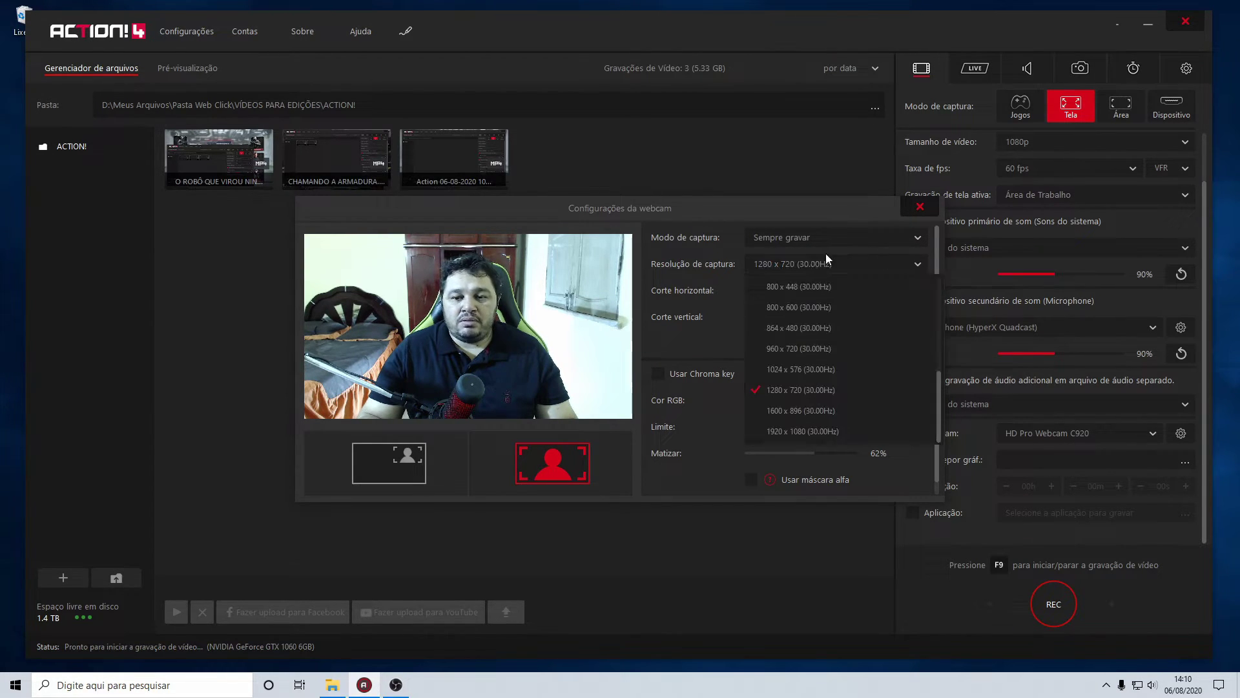
left_click(793, 432)
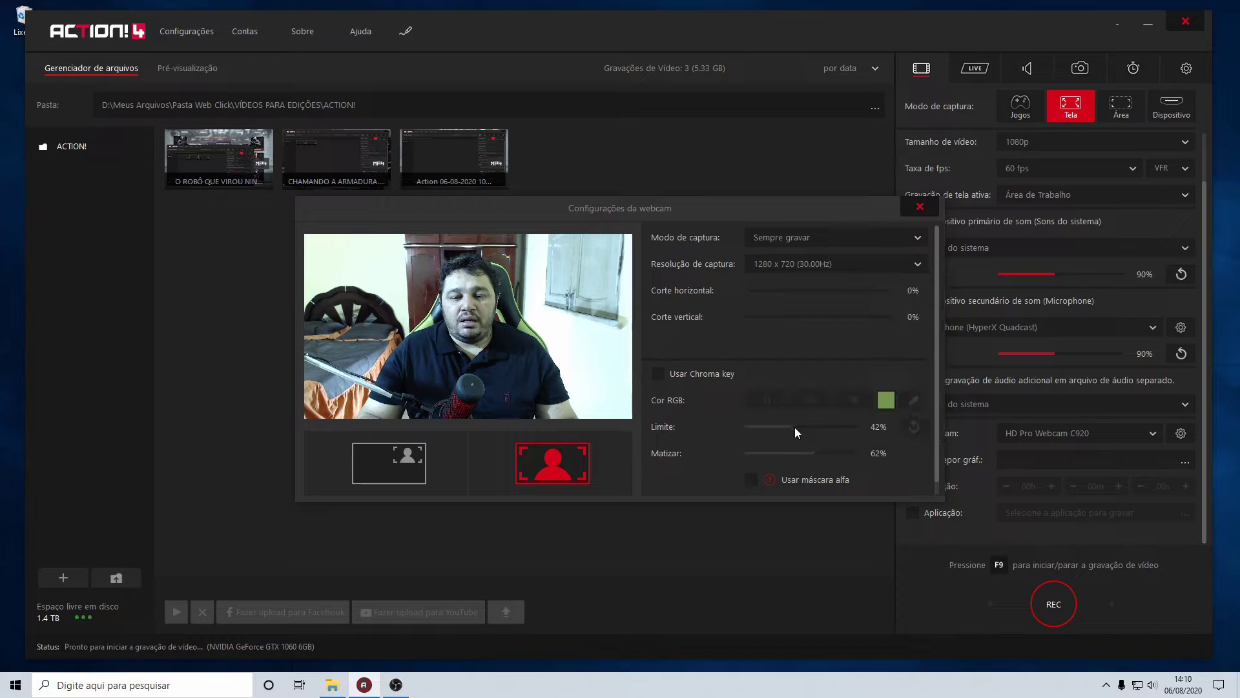
left_click(733, 38)
left_click(734, 52)
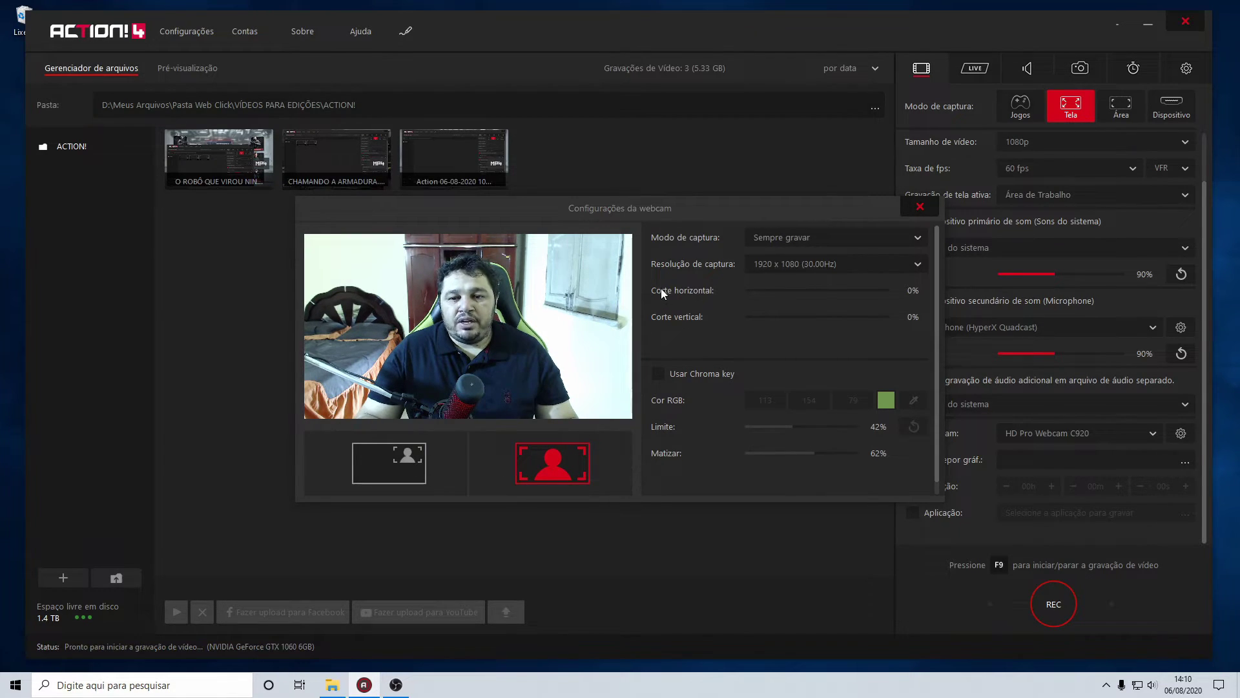
- Crop the webcam image horizontally by about 27% and place the overlay at 34% horizontal and 26% vertical position
left_click_drag(748, 297, 793, 297)
left_click(417, 451)
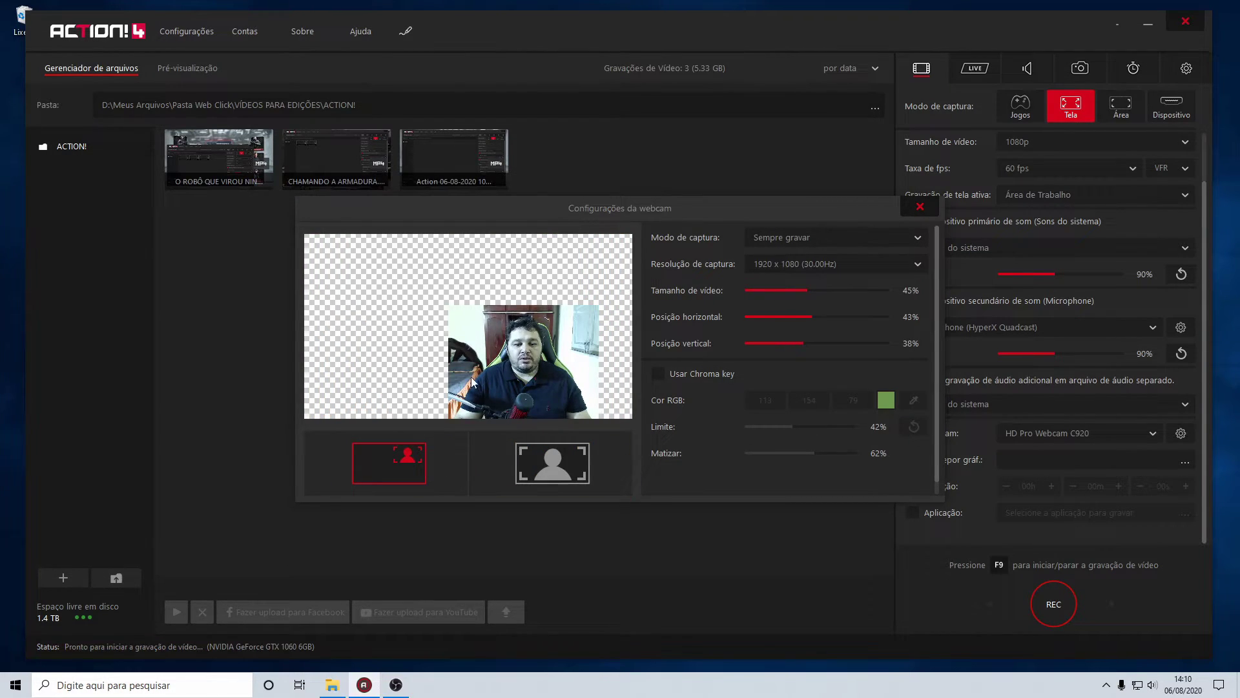
left_click_drag(809, 317, 785, 344)
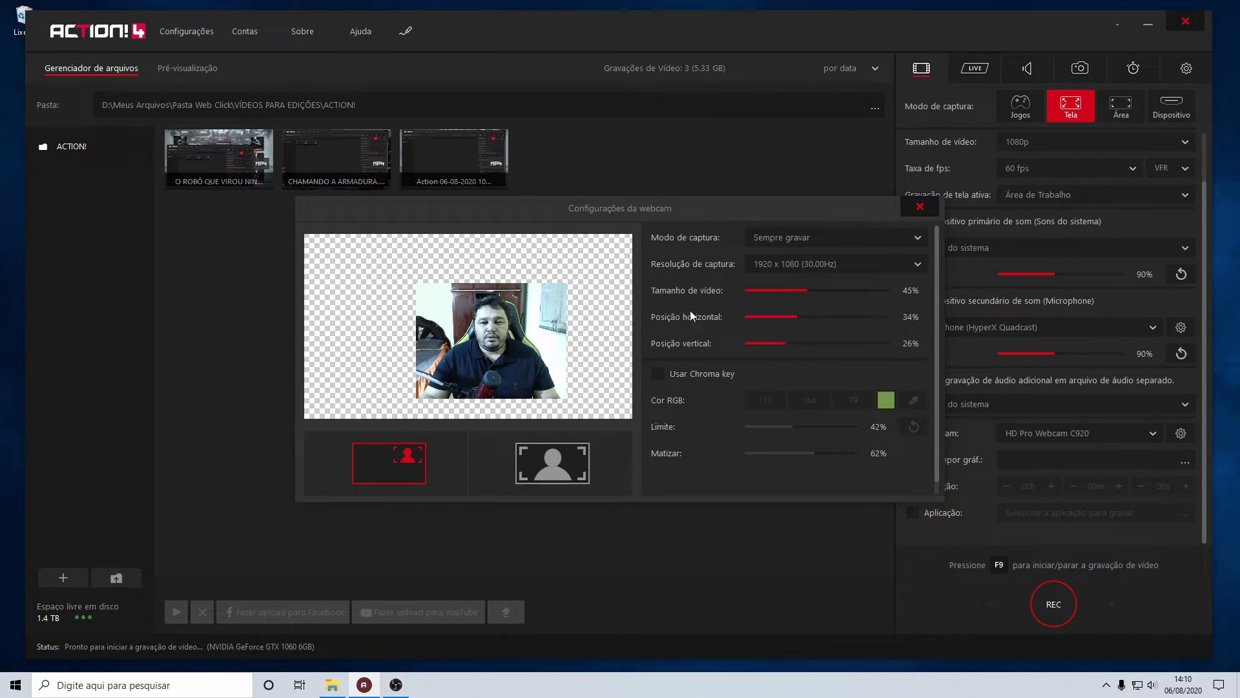
left_click(552, 460)
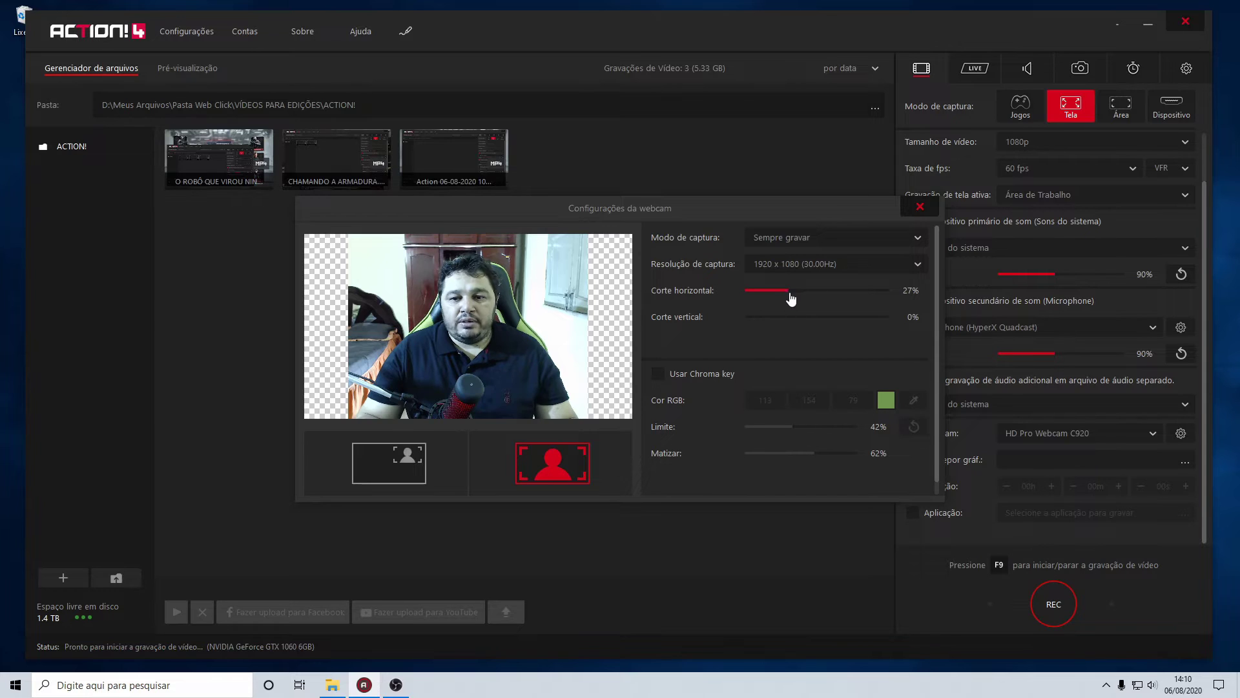
- Check the uncropped overlay, and in the full-frame layout try a 30% horizontal crop and the vertical crop slider
left_click(416, 455)
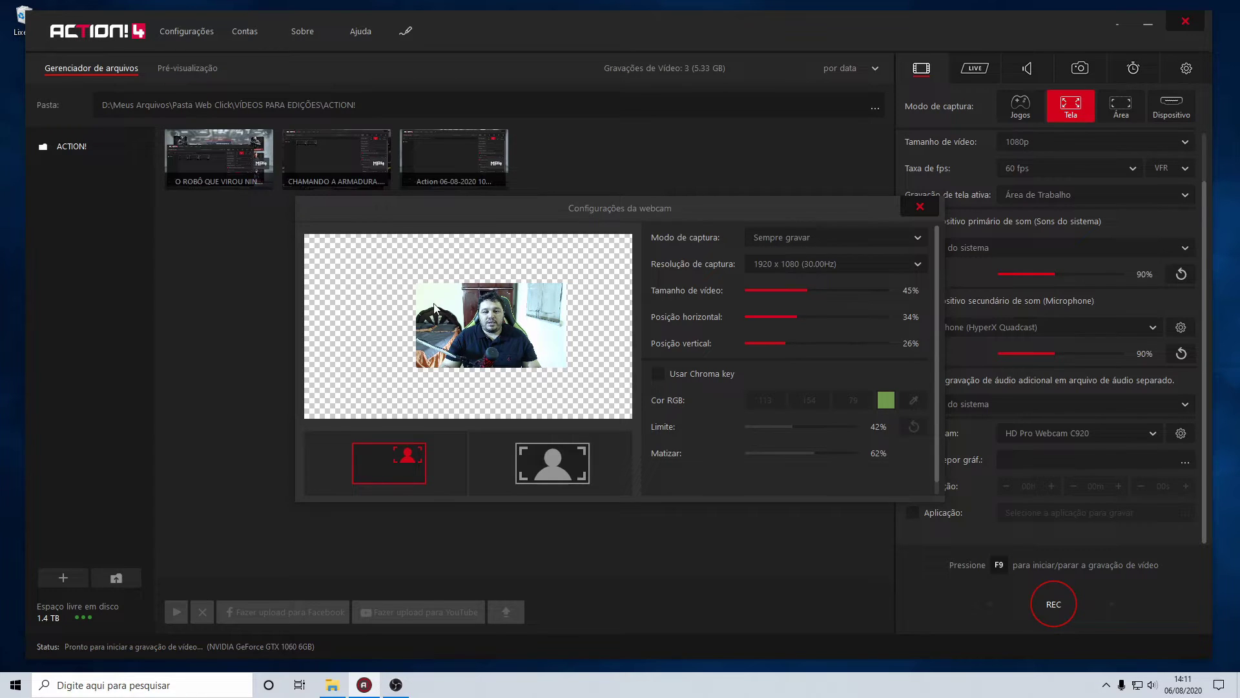
left_click(560, 462)
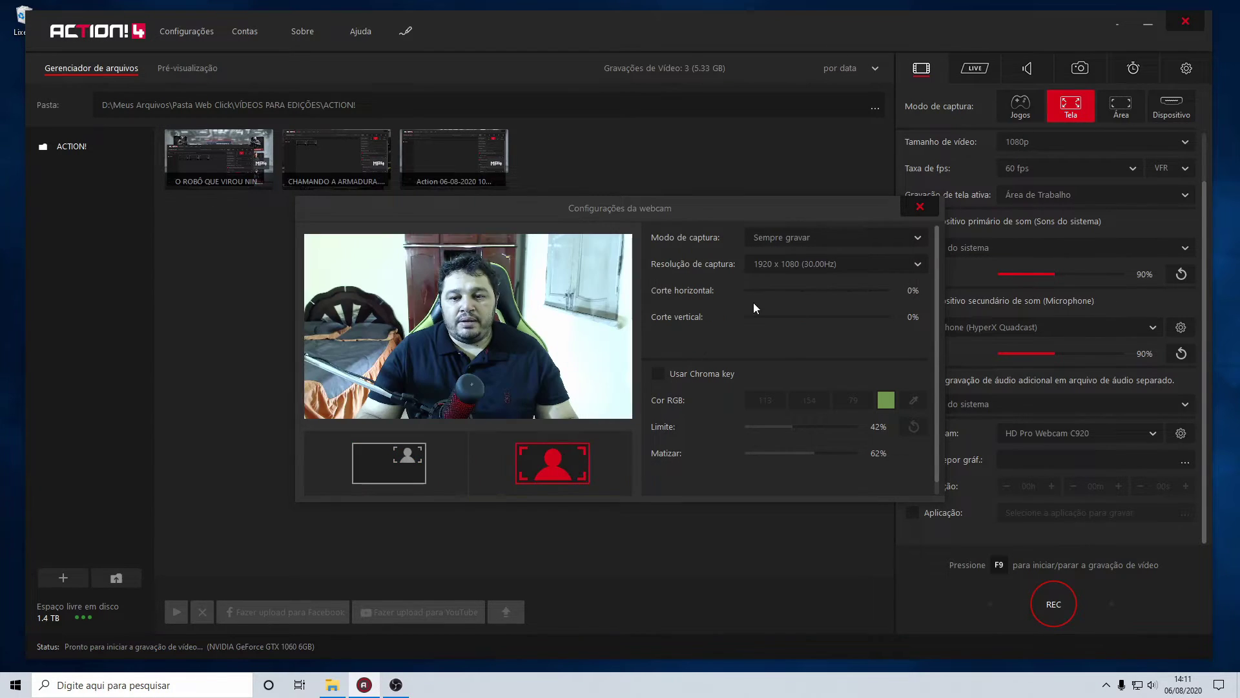
left_click_drag(749, 291, 796, 292)
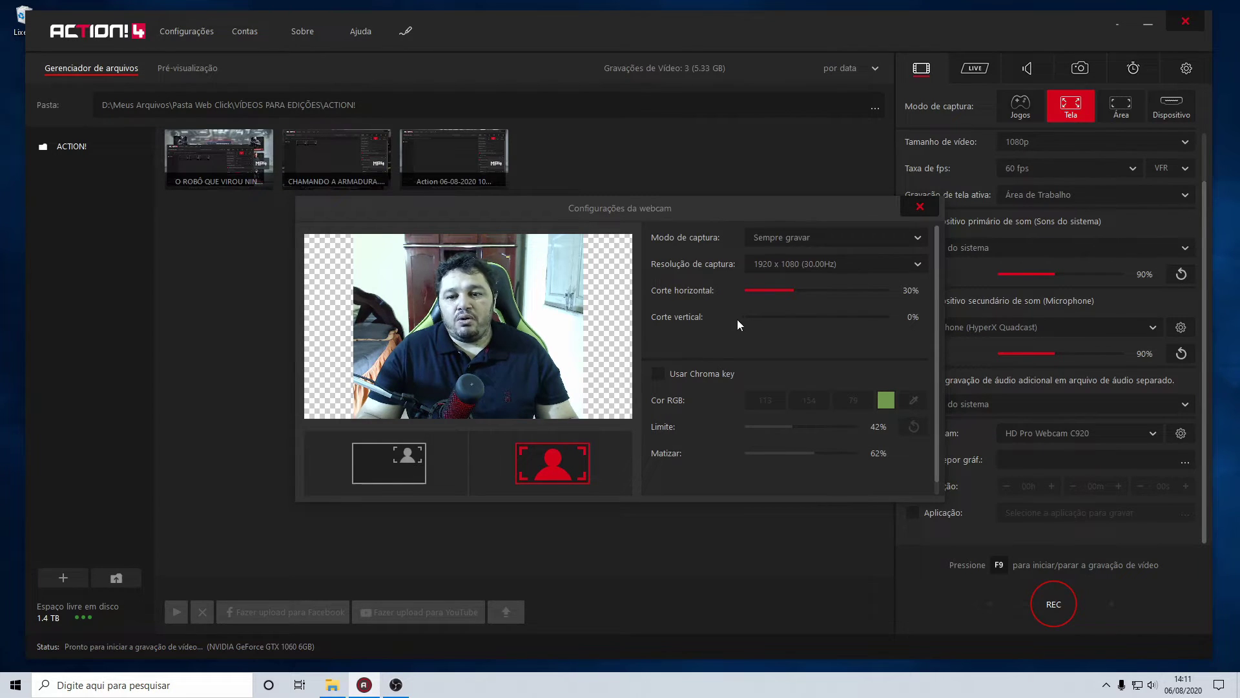
mouse_move(750, 318)
left_mouse_down()
mouse_move(894, 316)
mouse_move(728, 313)
left_mouse_up()
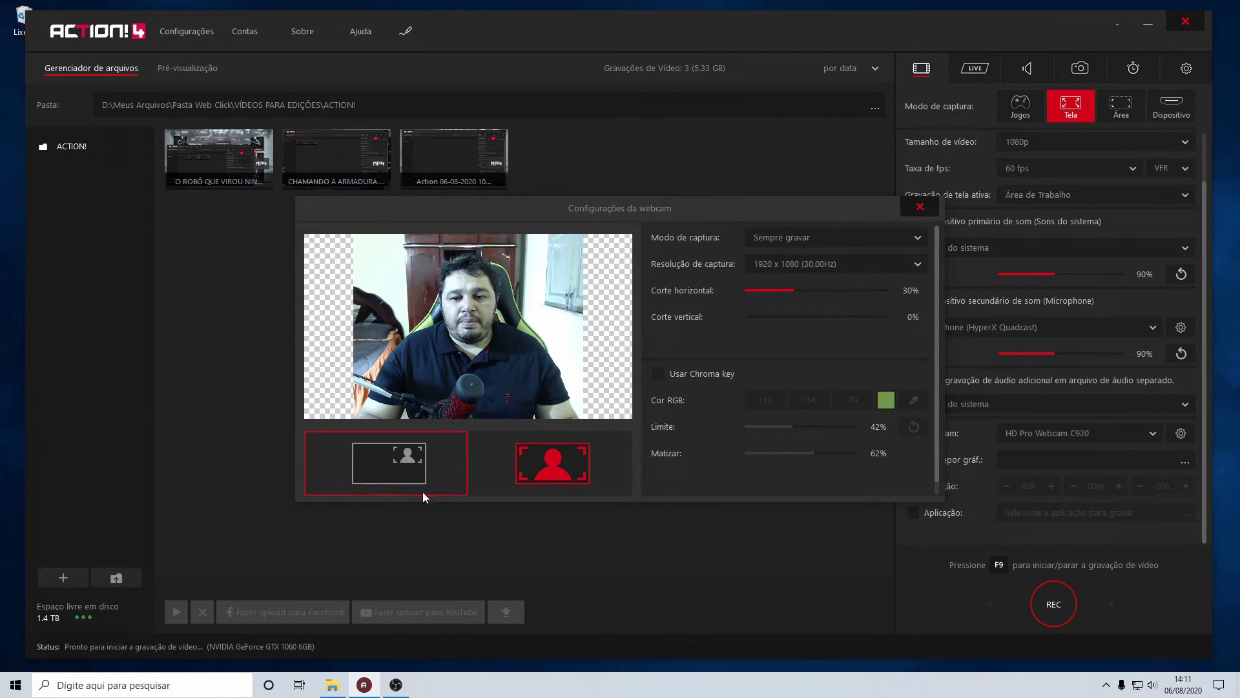
- Try the webcam's Usar Chroma key option and leave it disabled
left_click(658, 374)
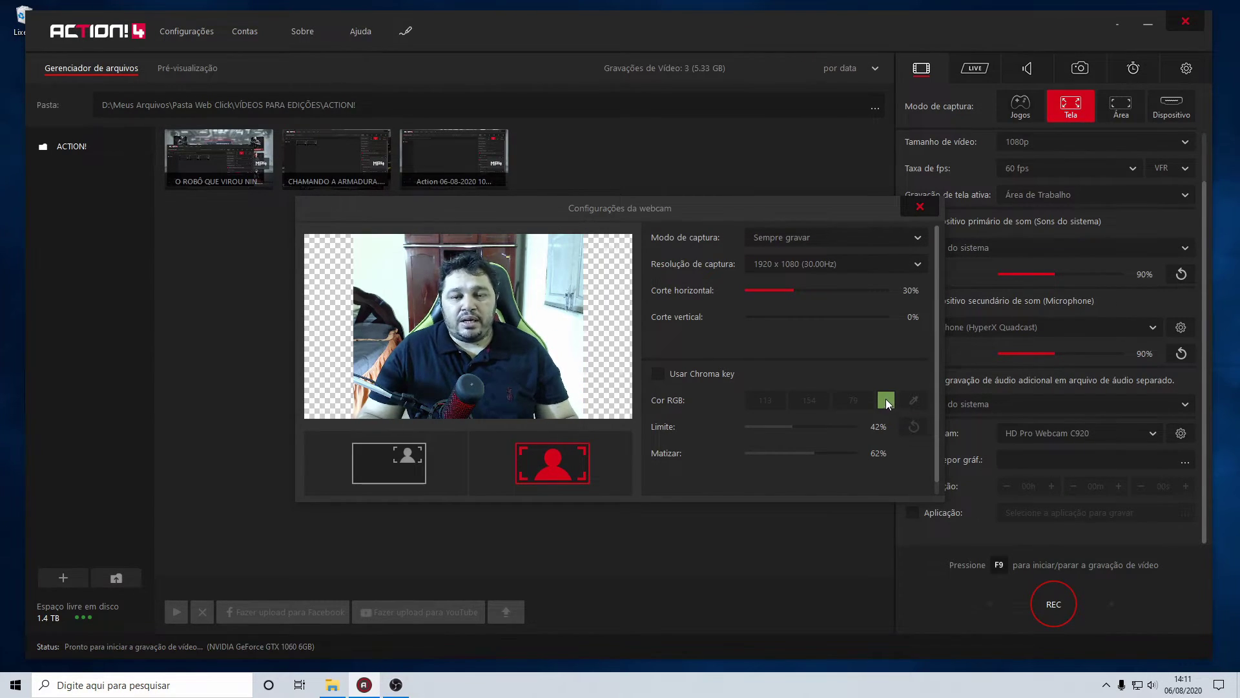
left_click(688, 378)
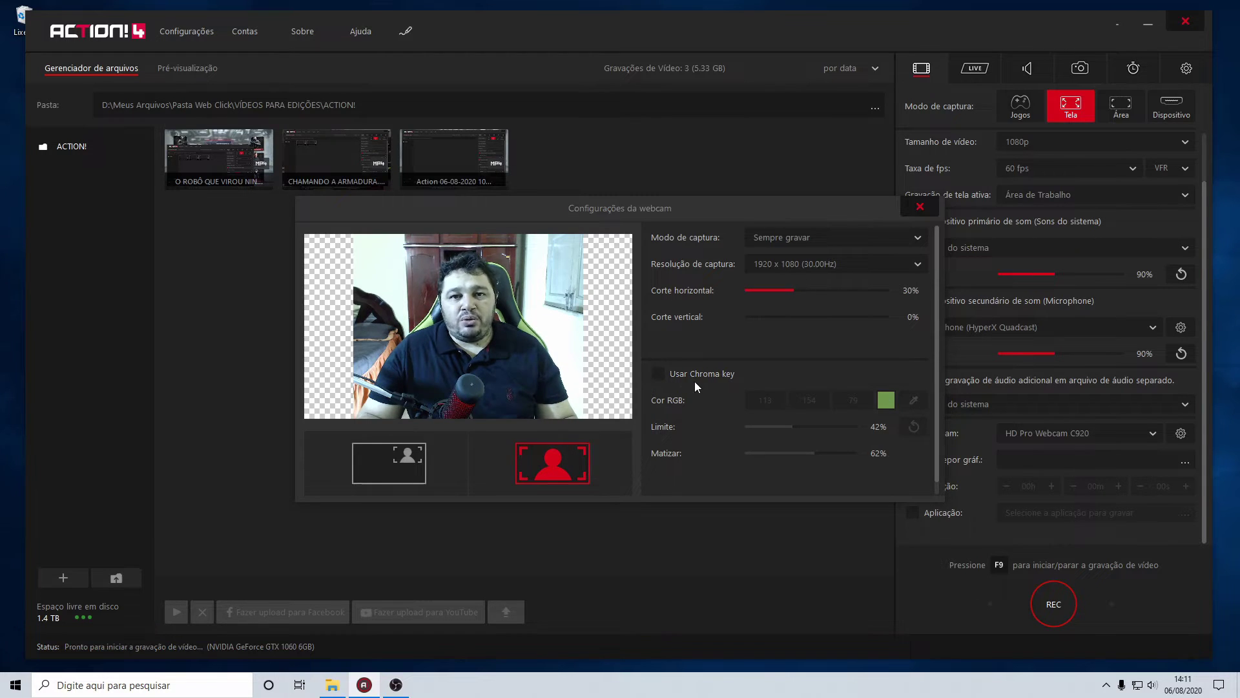
left_click(676, 378)
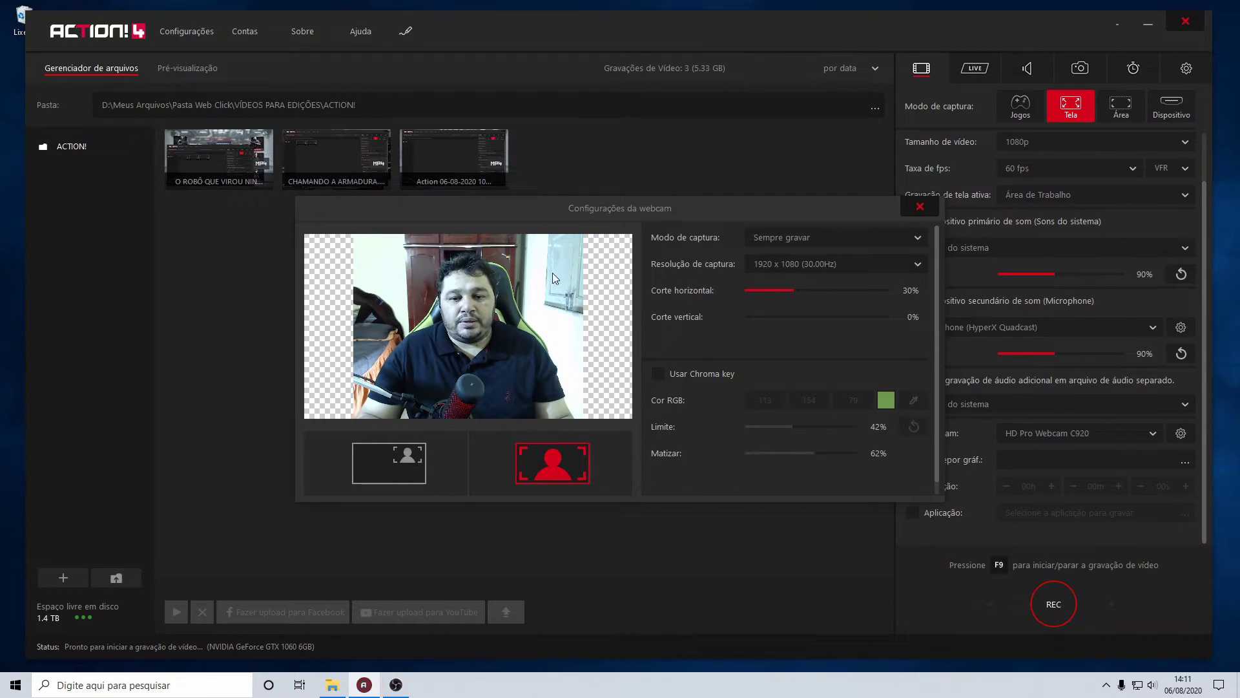
- Adjust the webcam overlay's video size, and return to the full-frame layout with the horizontal crop reset to 0%
left_click(390, 469)
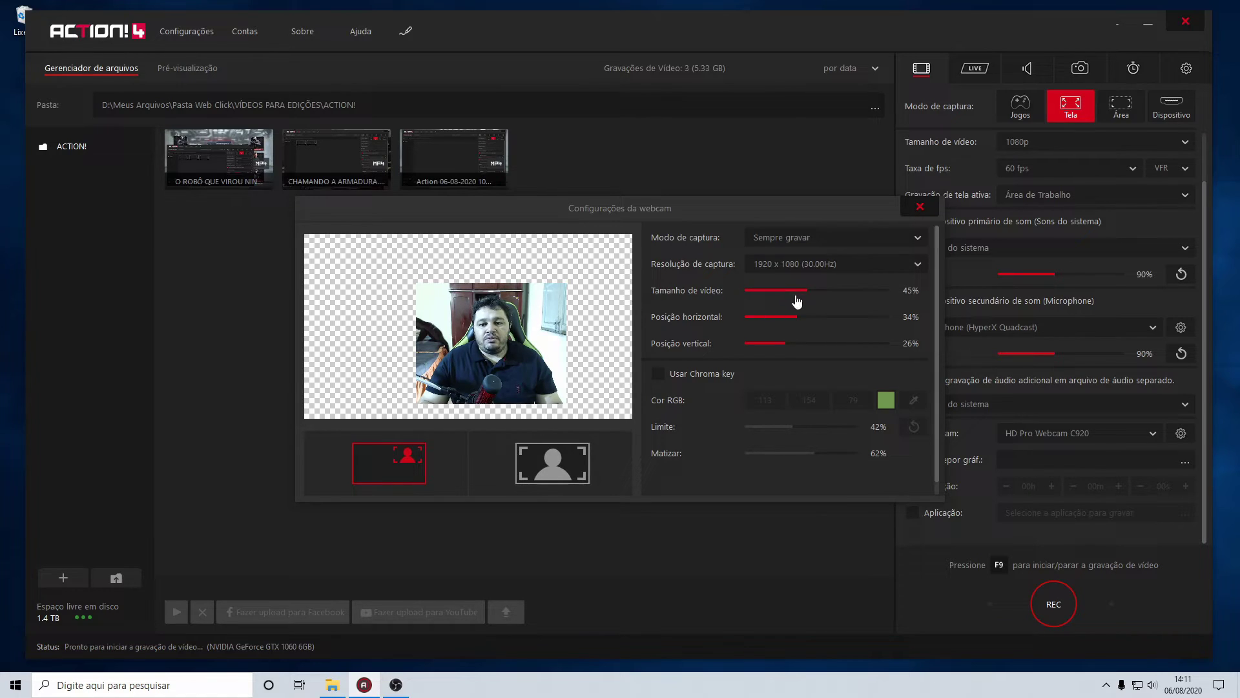
left_click_drag(806, 294, 775, 292)
left_click(572, 434)
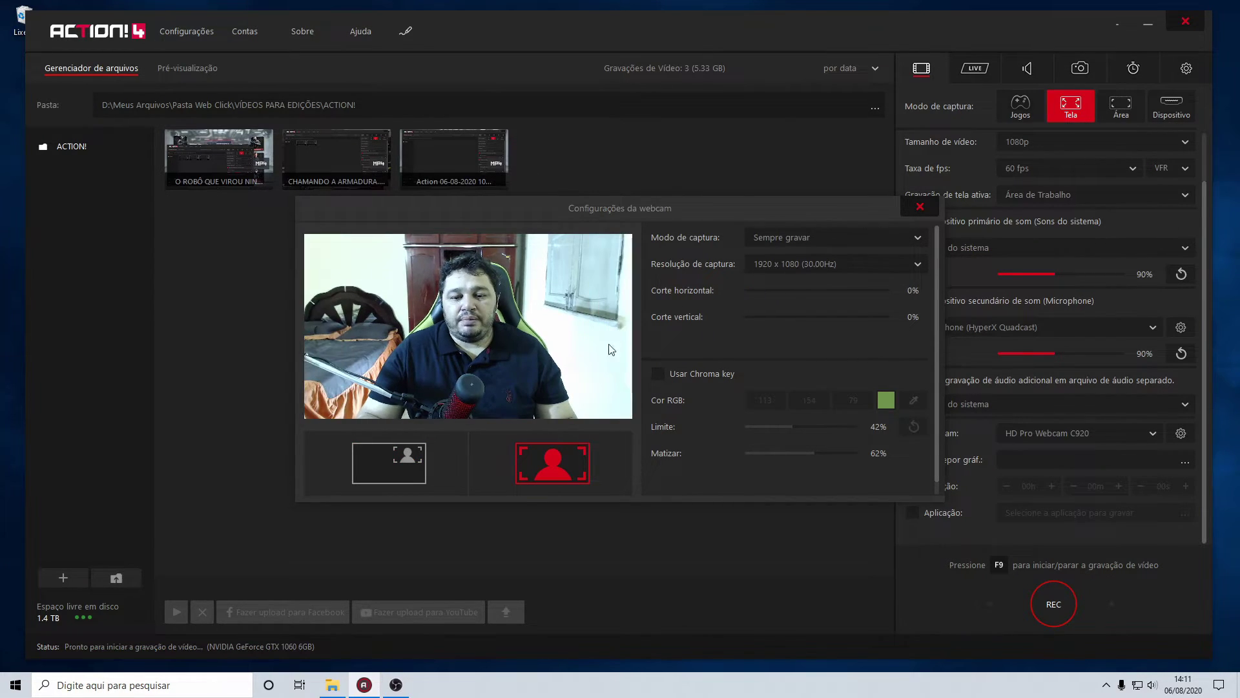
- Switch the webcam to the overlay layout and set its Tamanho de vídeo to 100%
left_click(389, 472)
left_click_drag(775, 292, 922, 294)
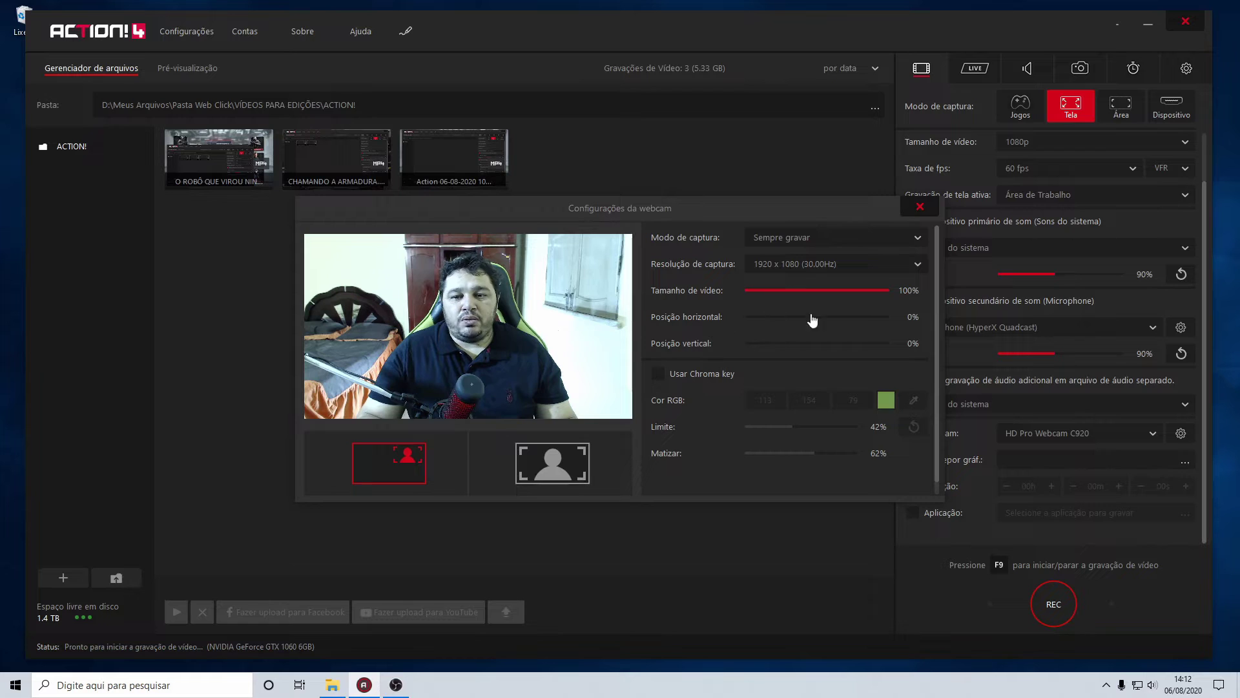
mouse_move(886, 294)
left_mouse_down()
mouse_move(806, 296)
mouse_move(905, 295)
left_mouse_up()
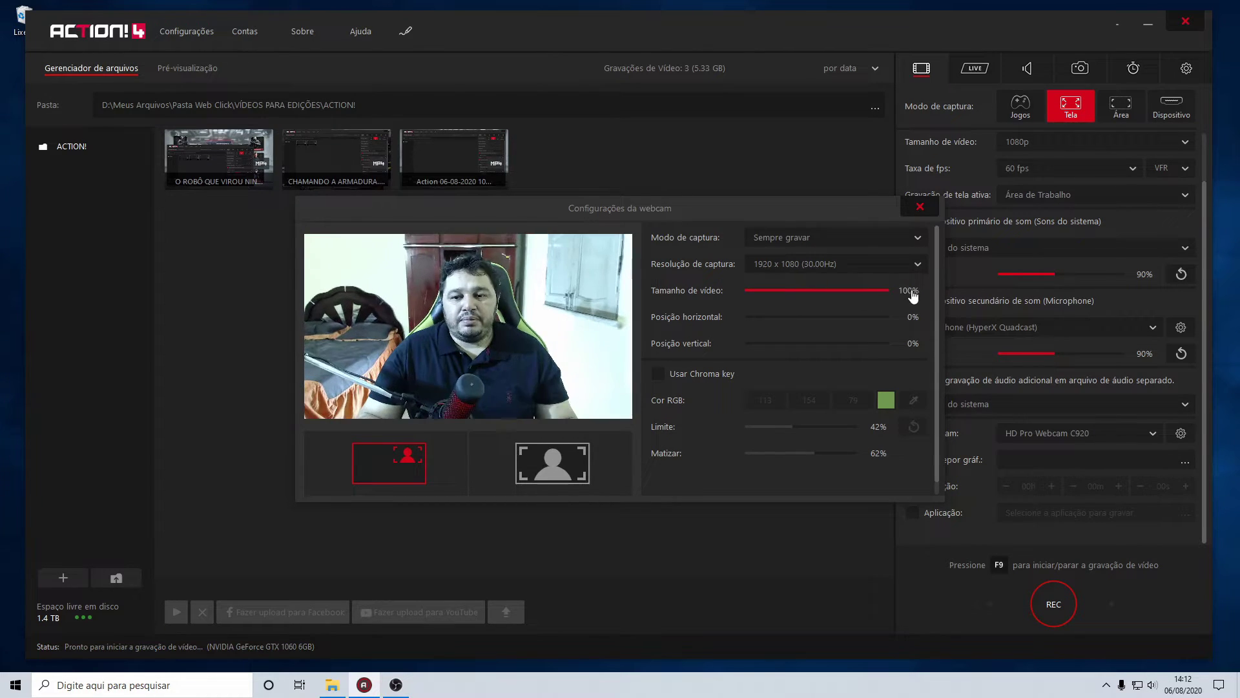
- Crop the webcam image horizontally in the full-frame layout and return to the overlay layout
left_click(586, 447)
left_click_drag(749, 290, 788, 291)
left_click(398, 458)
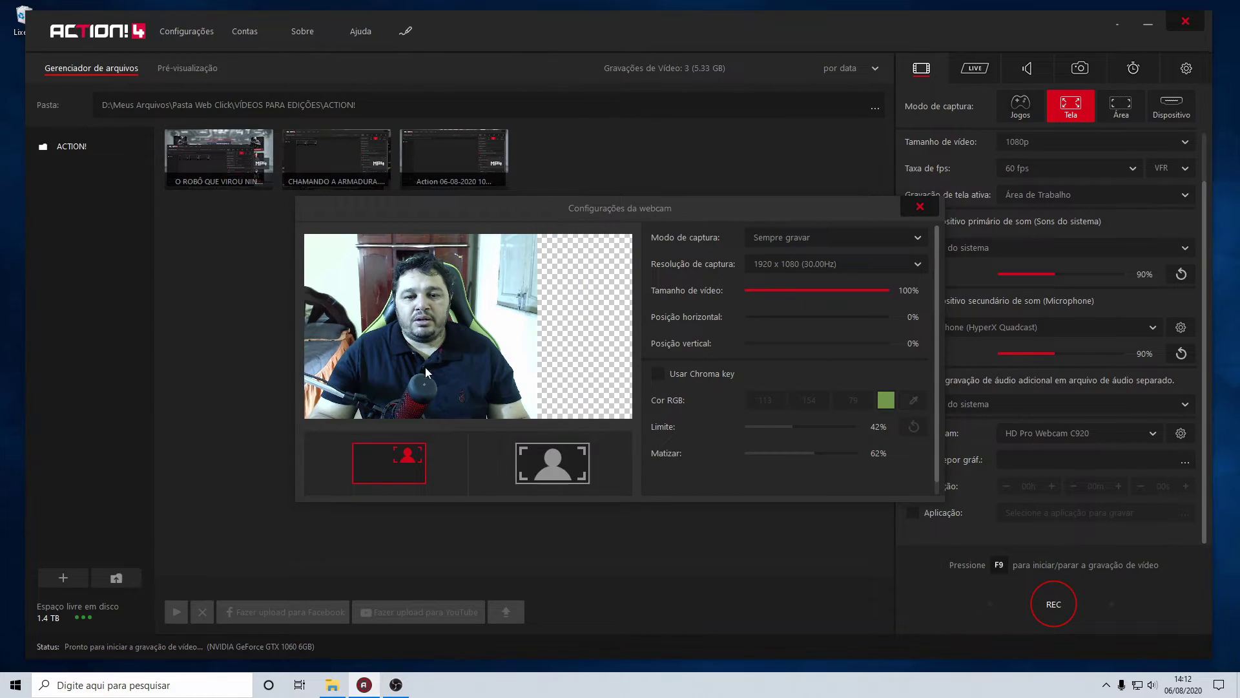
- Shrink the webcam overlay to 22% video size and place it at 77% horizontal and 58% vertical position
left_click_drag(889, 291, 774, 298)
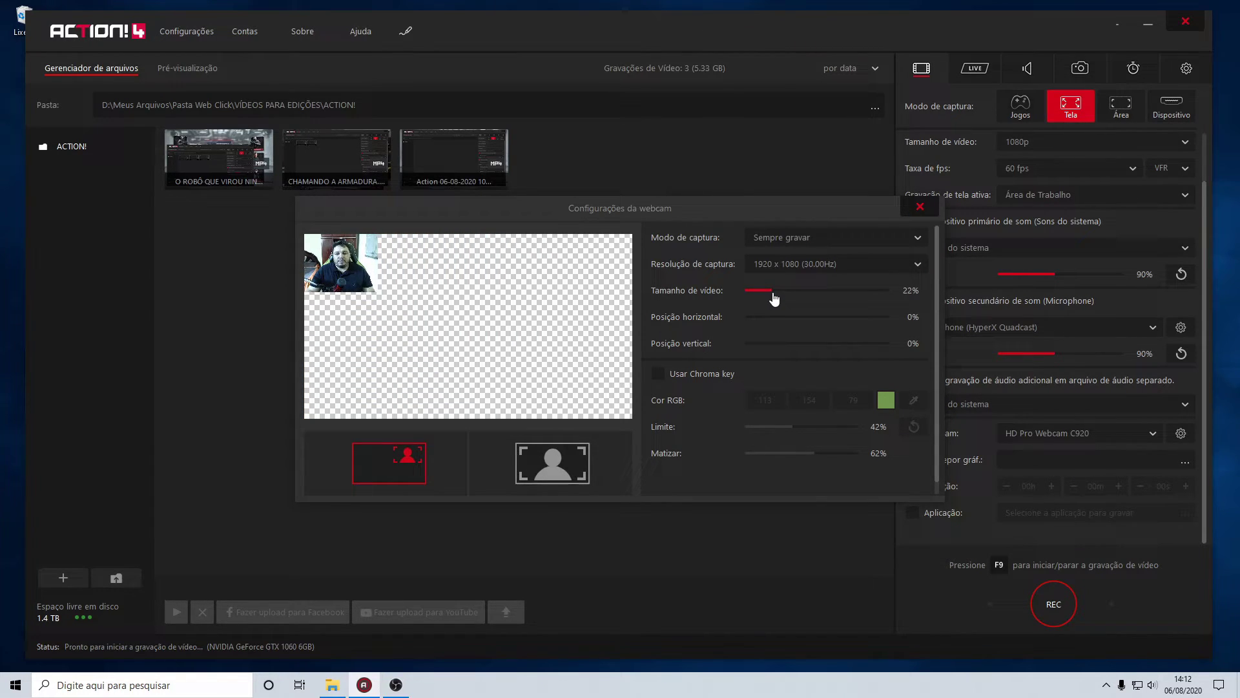
mouse_move(744, 316)
left_mouse_down()
mouse_move(874, 321)
mouse_move(750, 319)
left_mouse_up()
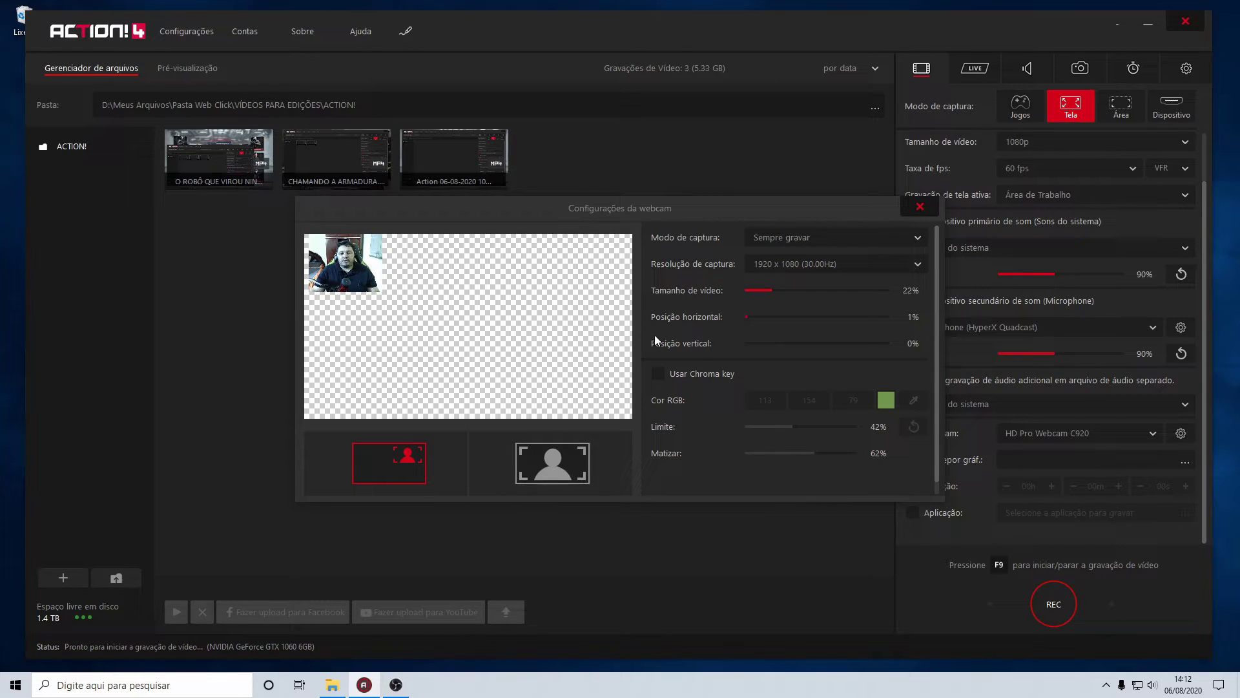
left_click_drag(748, 349, 796, 360)
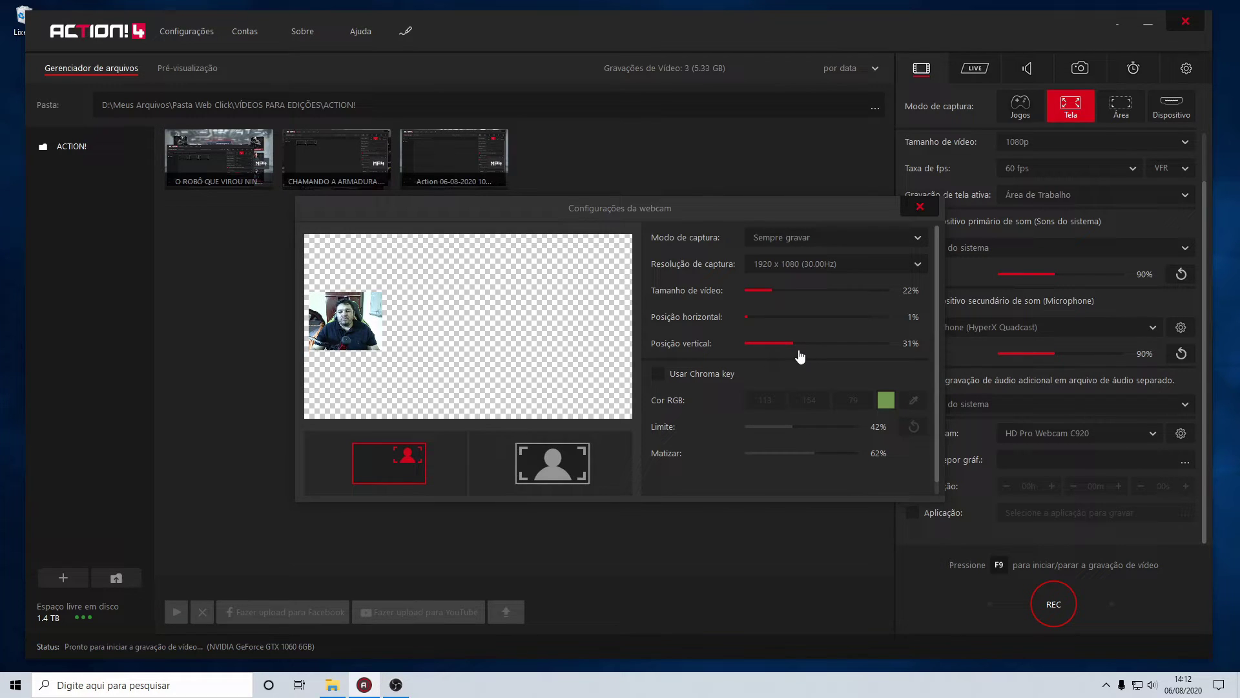
left_click_drag(746, 317, 865, 321)
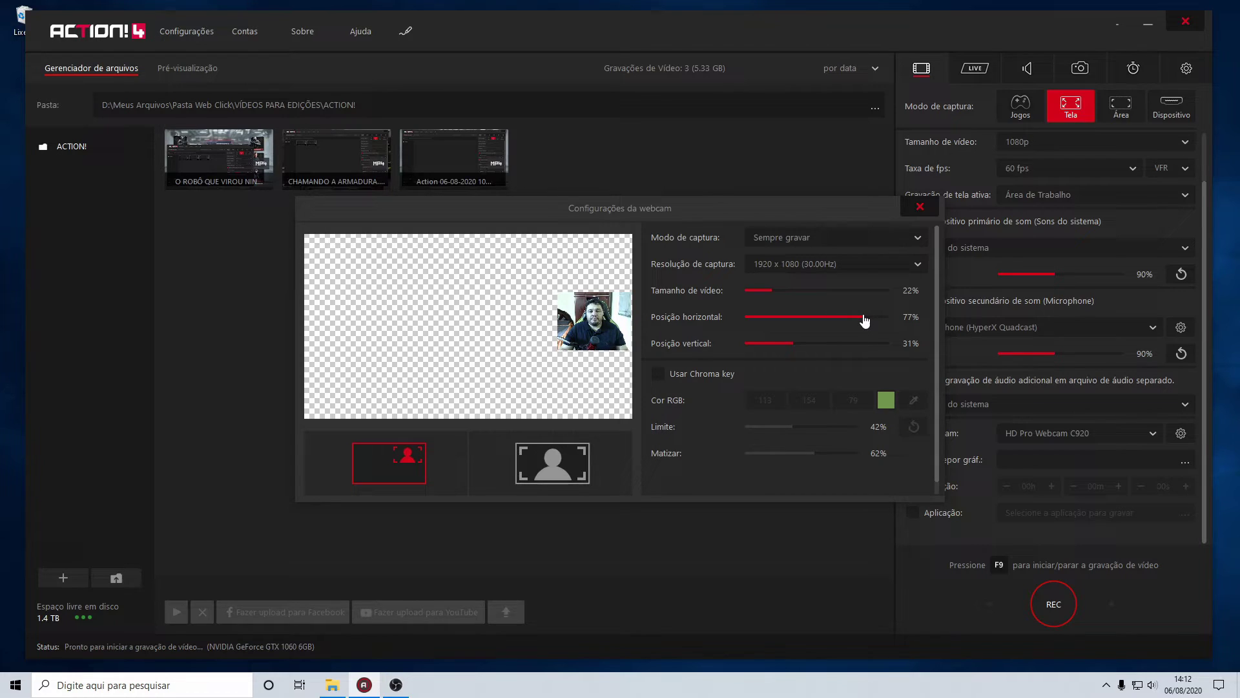
left_click_drag(795, 345, 836, 349)
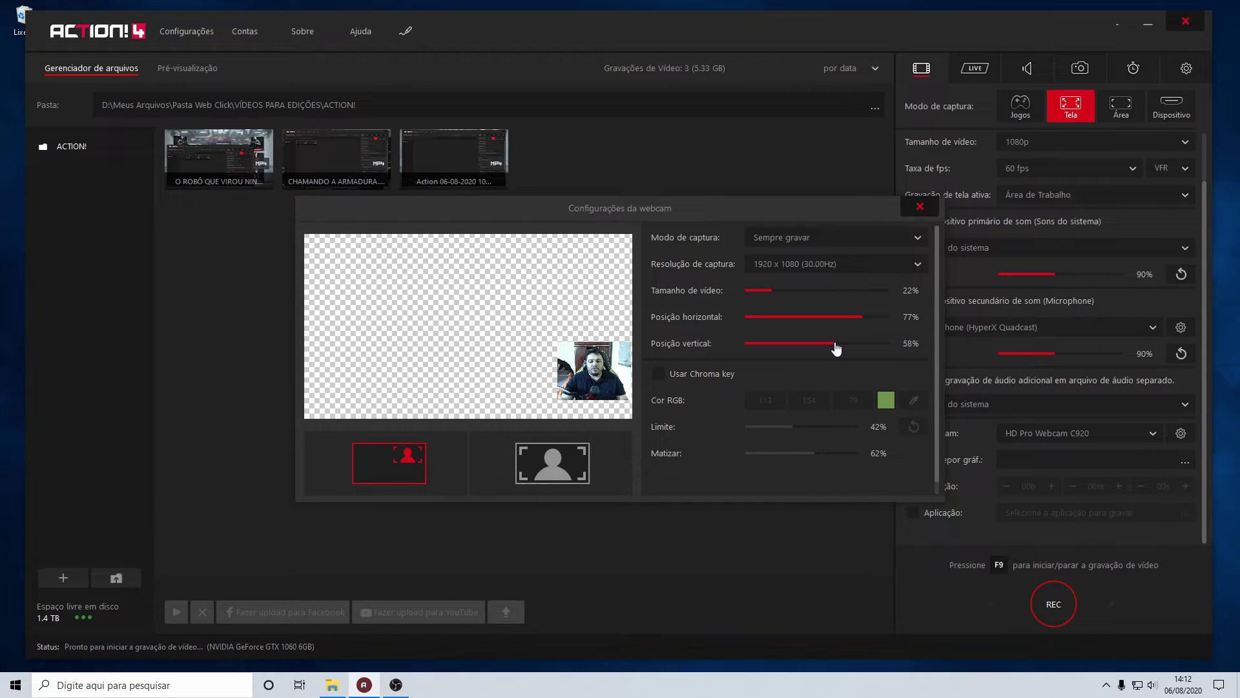
- Close the webcam settings and turn off webcam recording
left_click(920, 206)
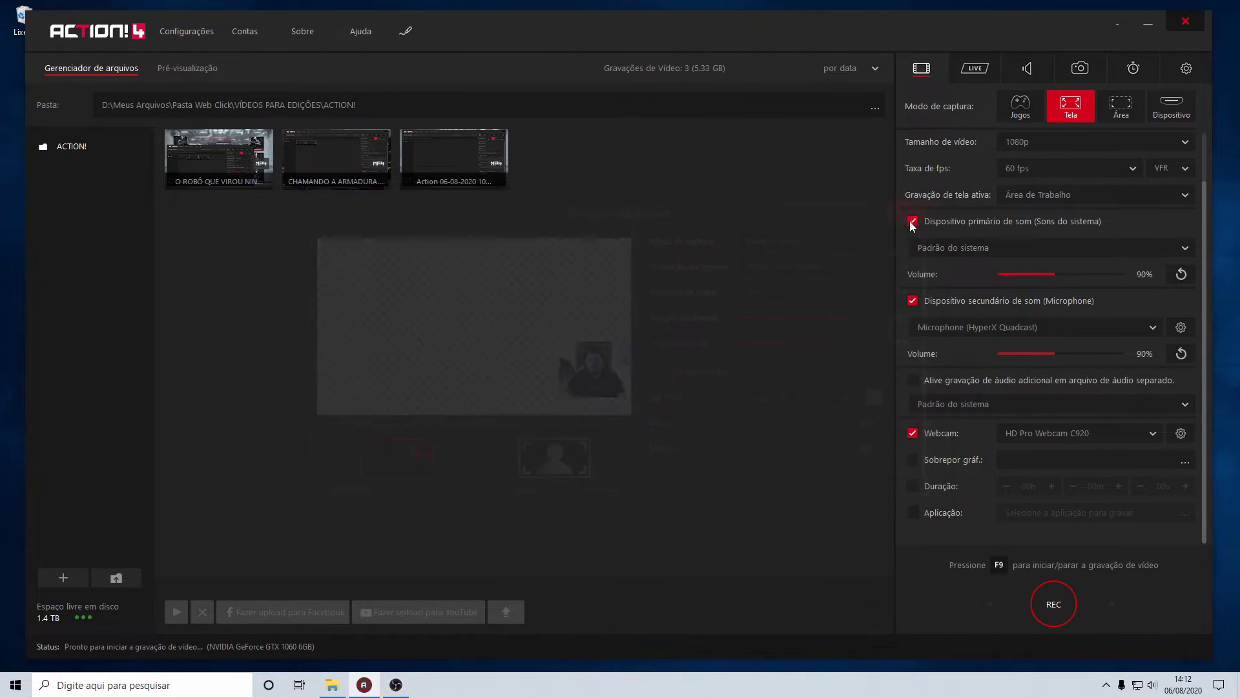
left_click(908, 430)
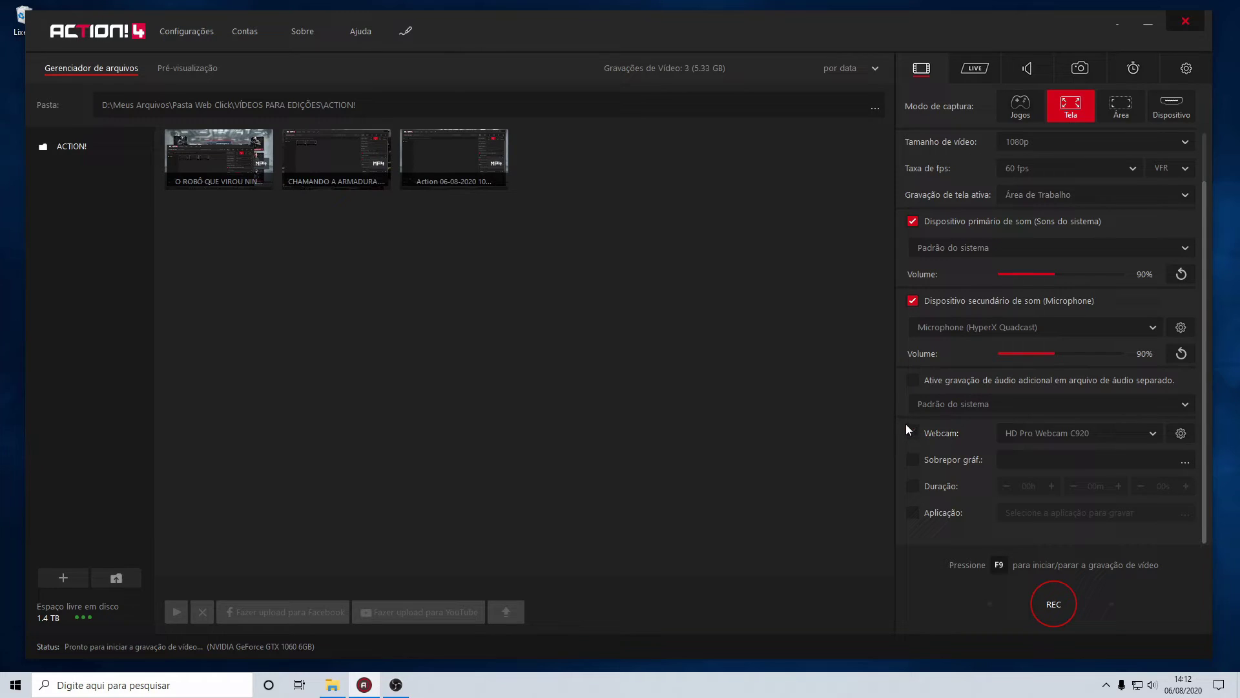
- In the audio recording settings, select WAV as the output format and toggle the multi-channel audio recording option
left_click(1029, 70)
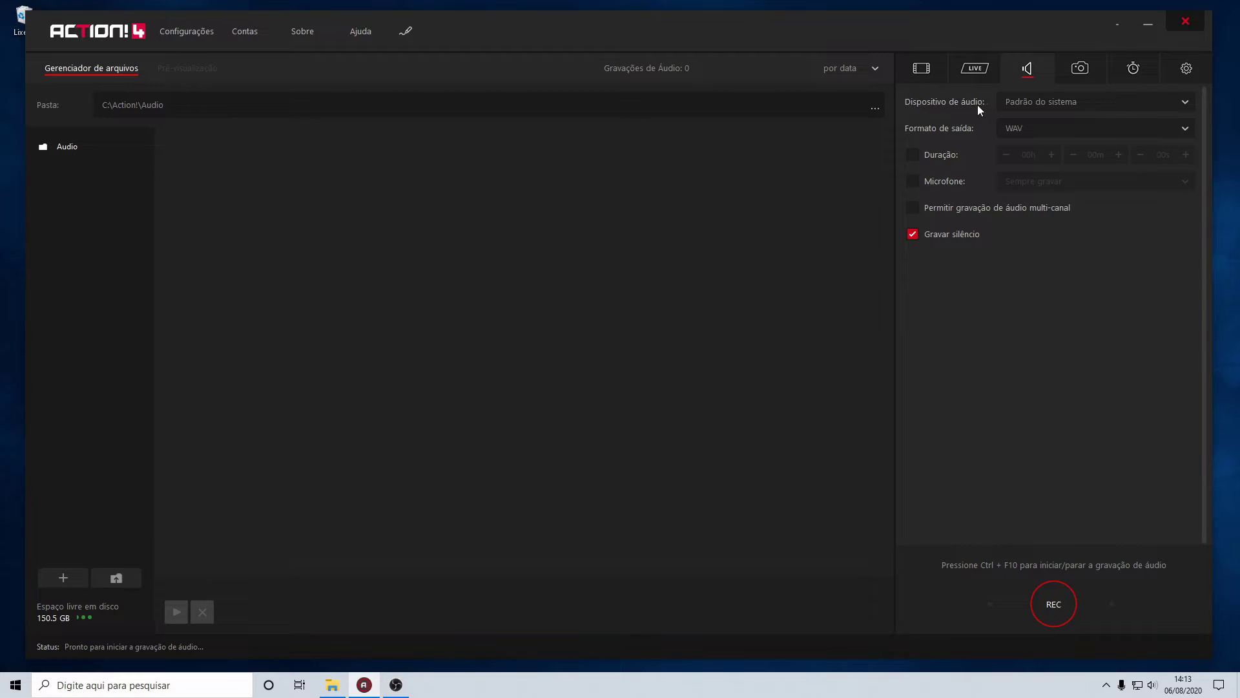
left_click(1036, 102)
left_click(988, 88)
left_click(1054, 130)
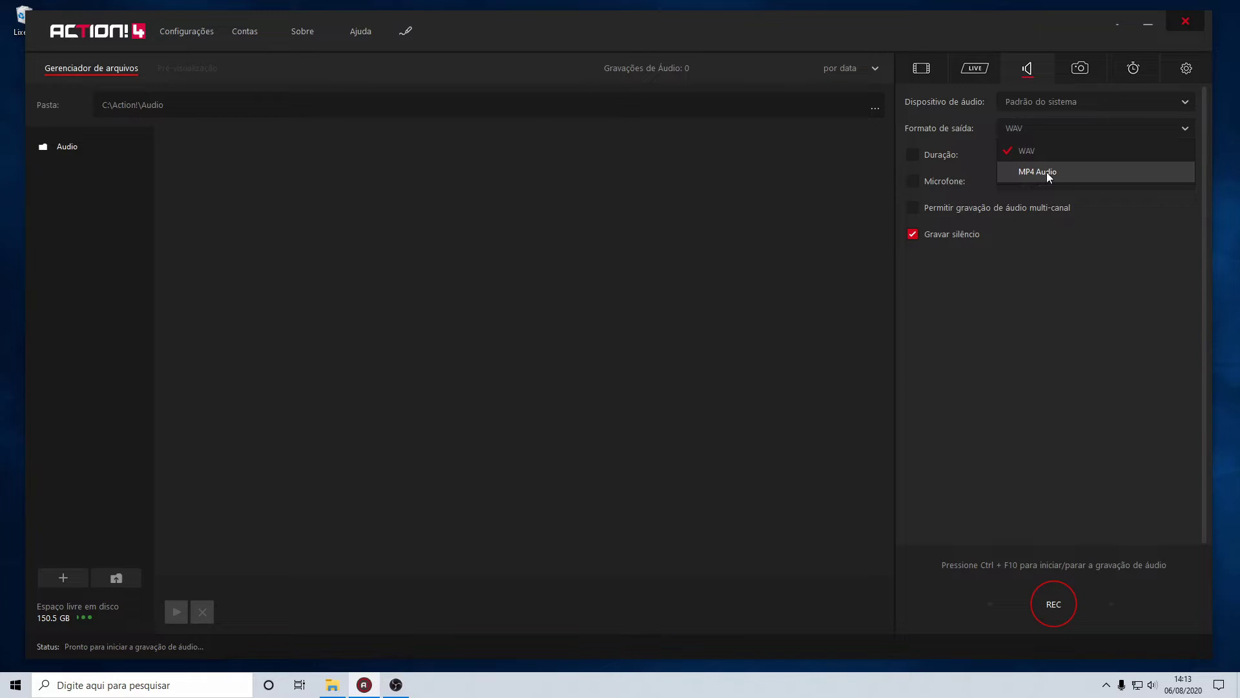
left_click(1036, 153)
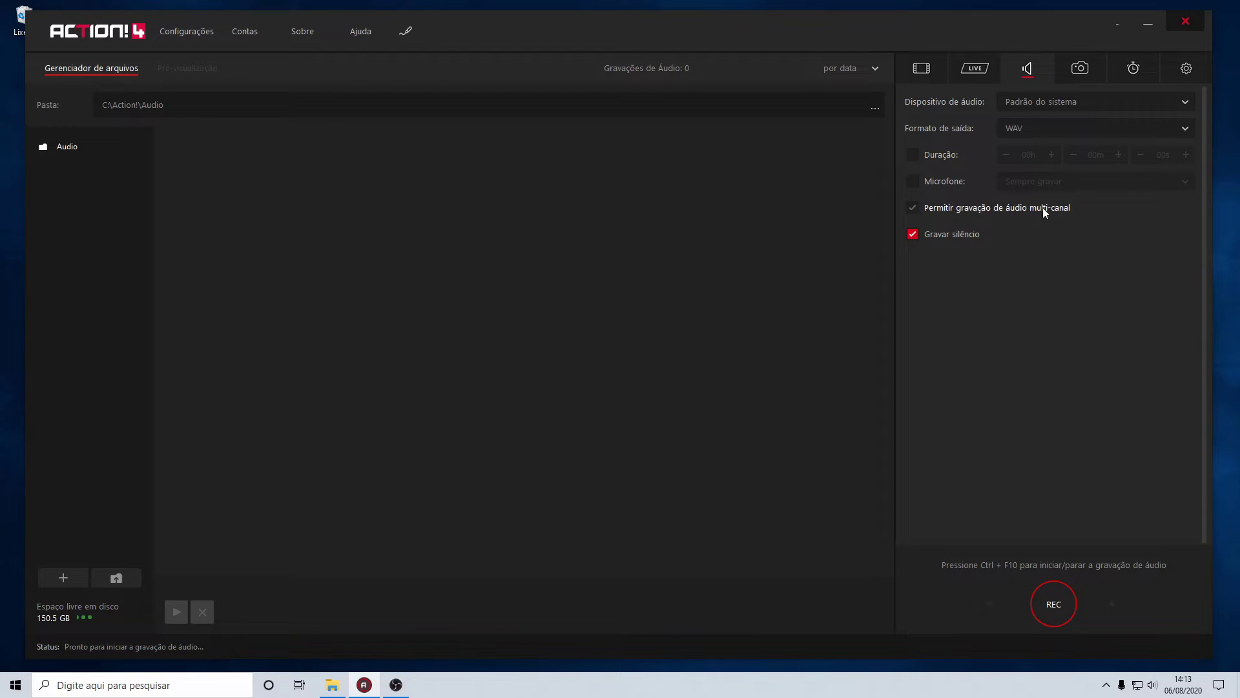
left_click(914, 208)
- In the screenshot capture settings, try PNG as the file format and set it back to JPEG
left_click(1080, 69)
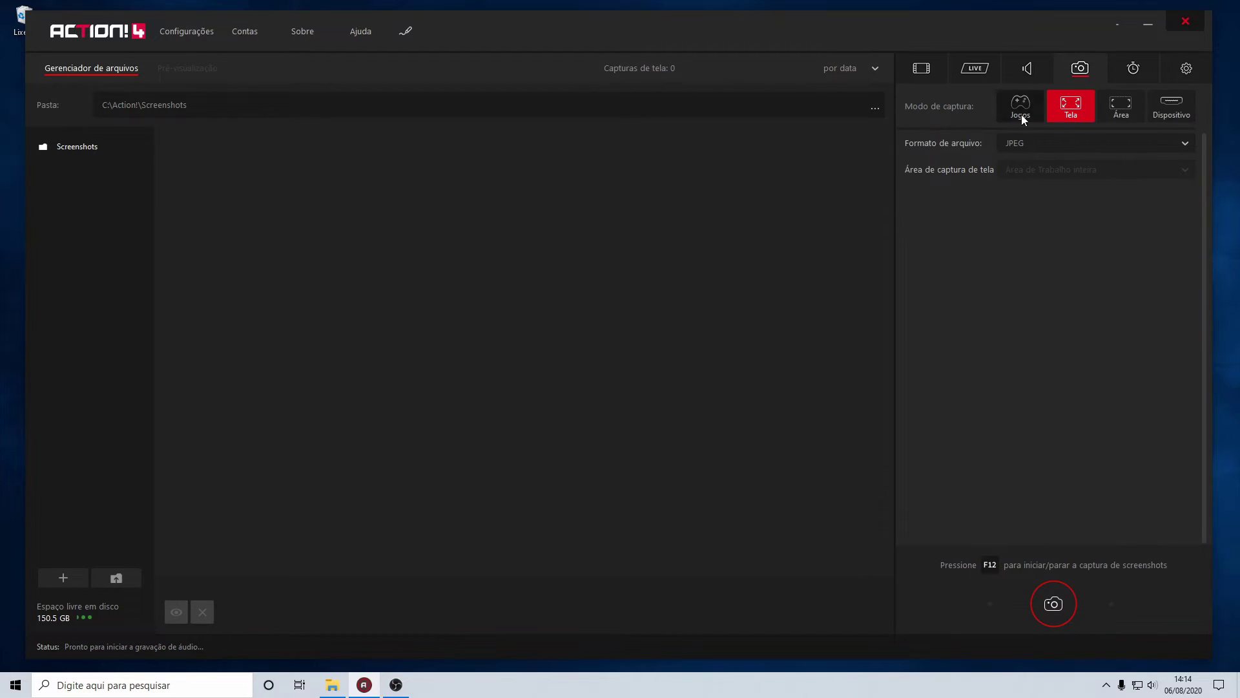
left_click(1030, 144)
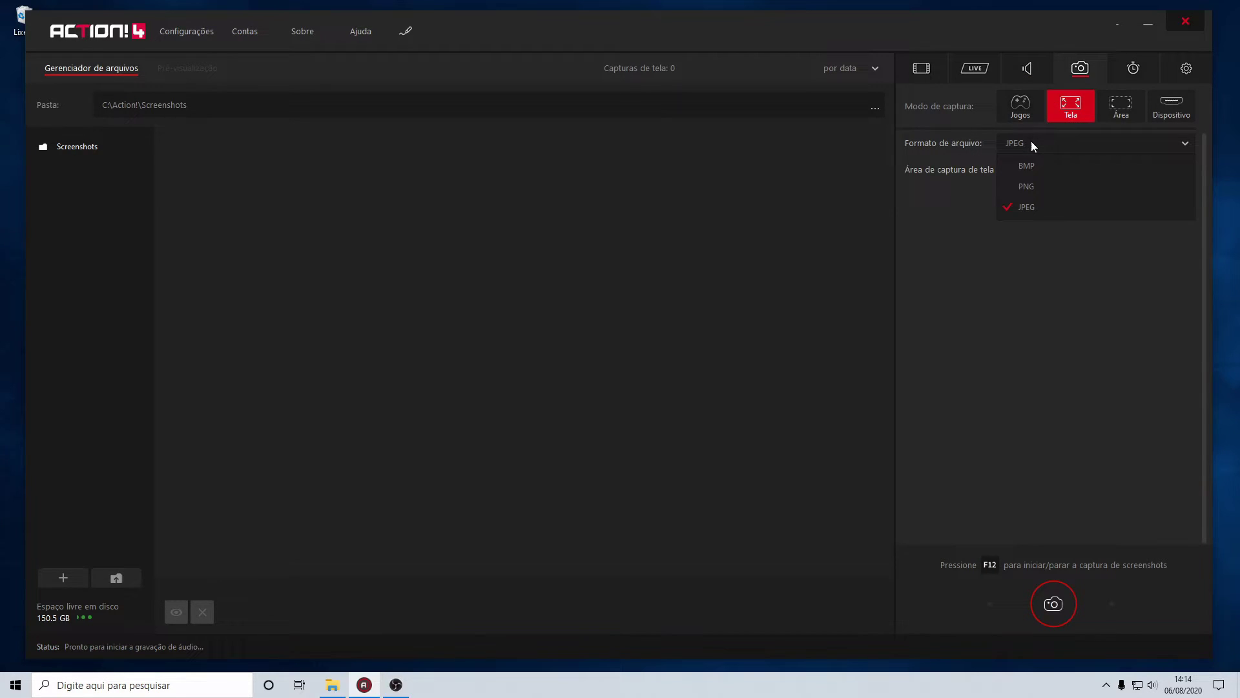
left_click(1036, 207)
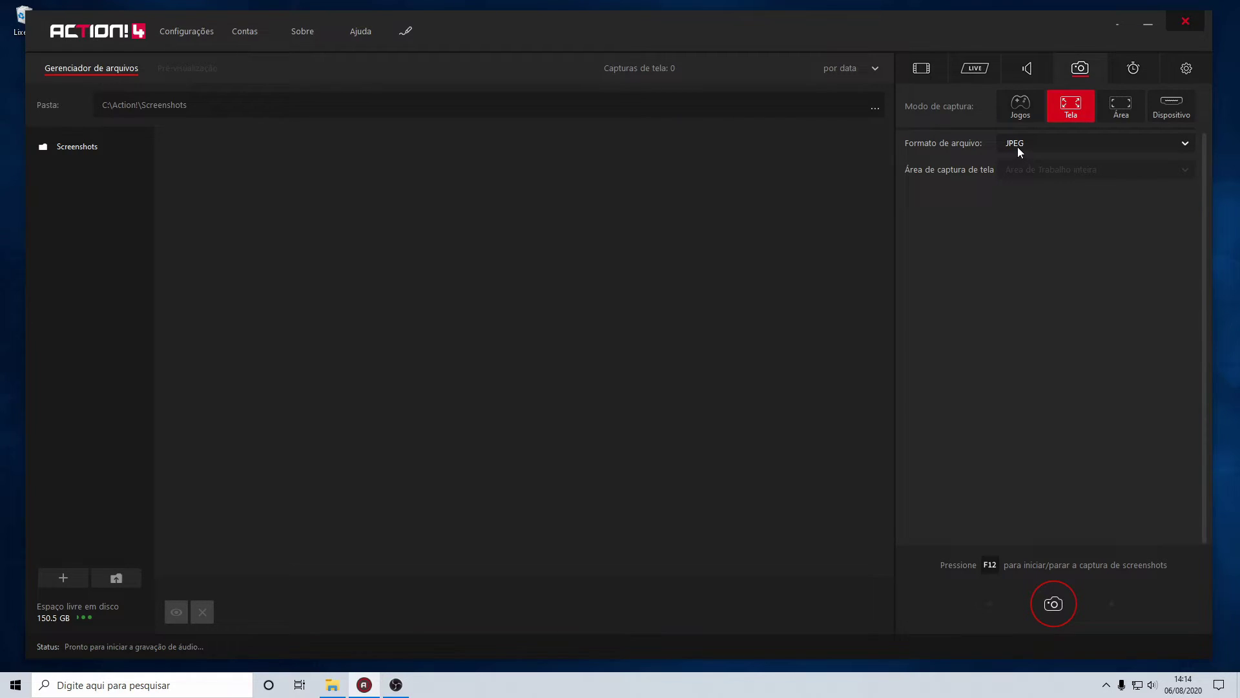
left_click(1021, 148)
left_click(1034, 186)
left_click(1046, 145)
left_click(1011, 208)
- Show the Geral program settings, and shrink, move and re-enlarge the application window
left_click(1187, 68)
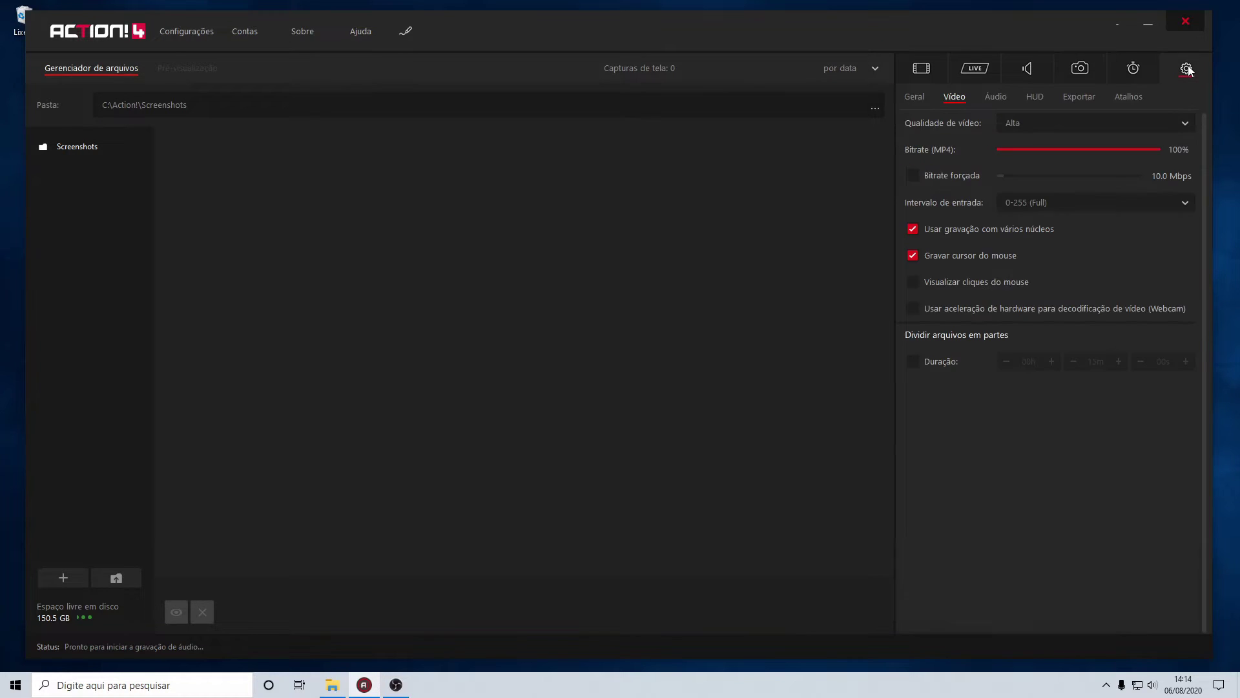
left_click(913, 99)
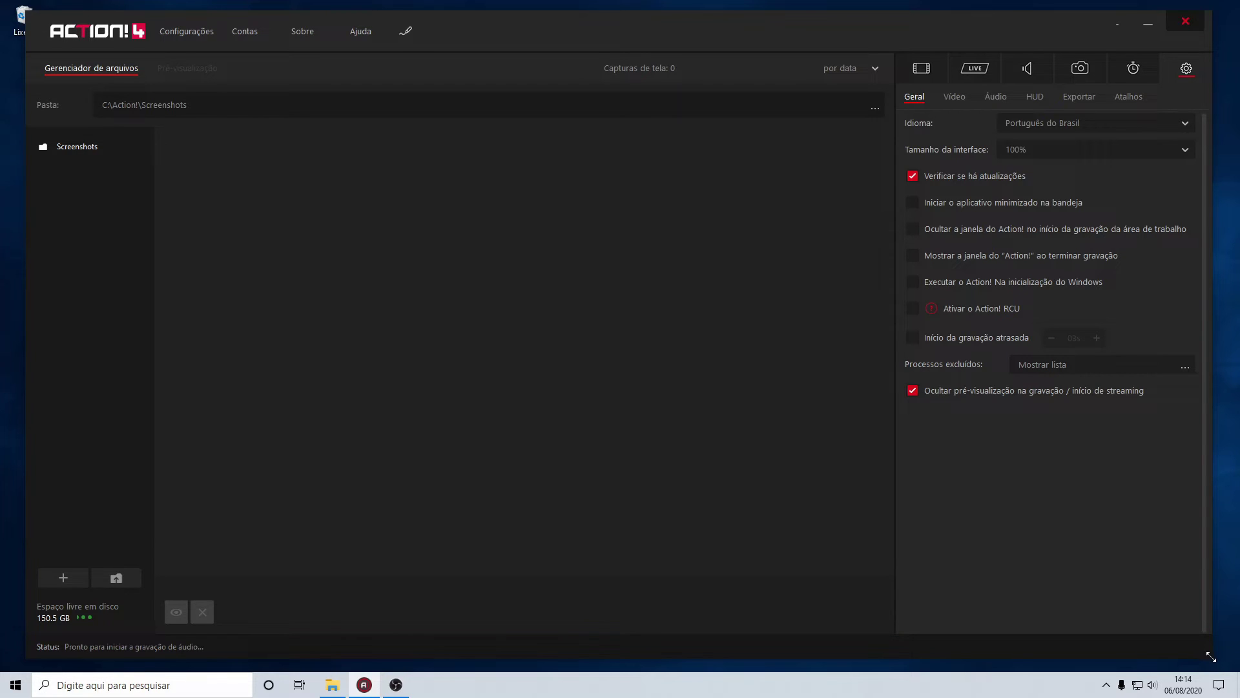
left_click_drag(1210, 657, 915, 399)
mouse_move(669, 40)
left_mouse_down()
mouse_move(948, 287)
mouse_move(634, 14)
mouse_move(523, 6)
mouse_move(634, 56)
mouse_move(664, 52)
left_mouse_up()
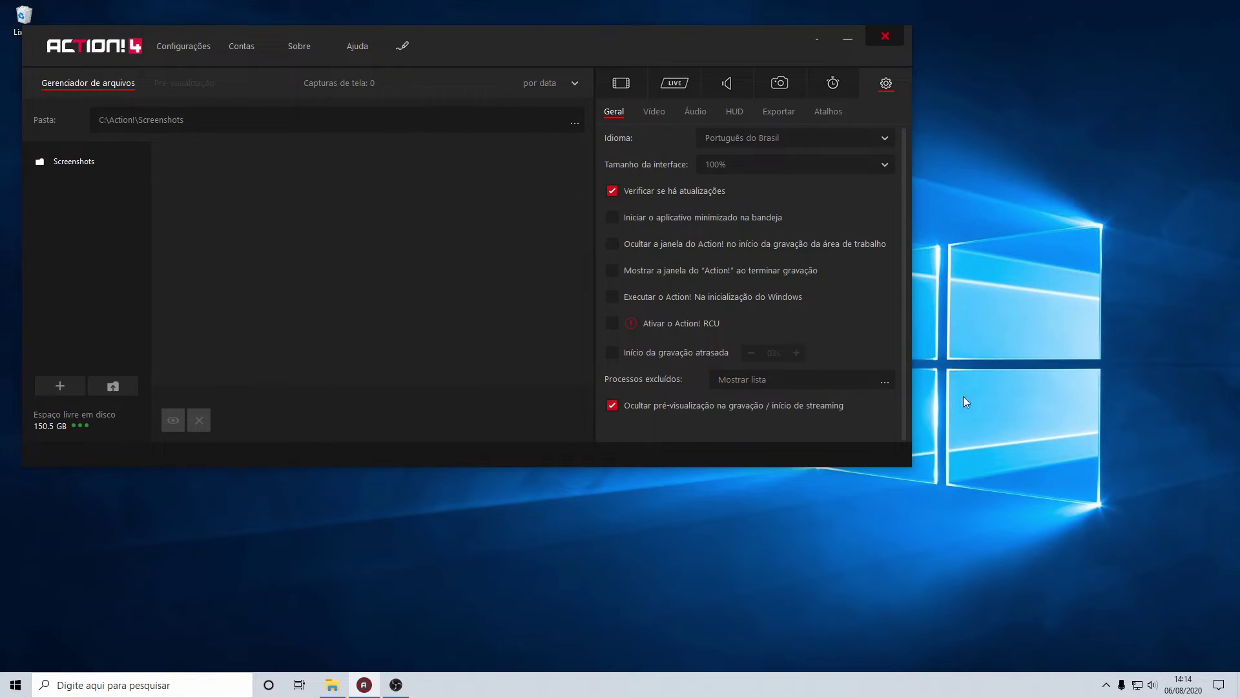
left_click_drag(910, 465, 1220, 654)
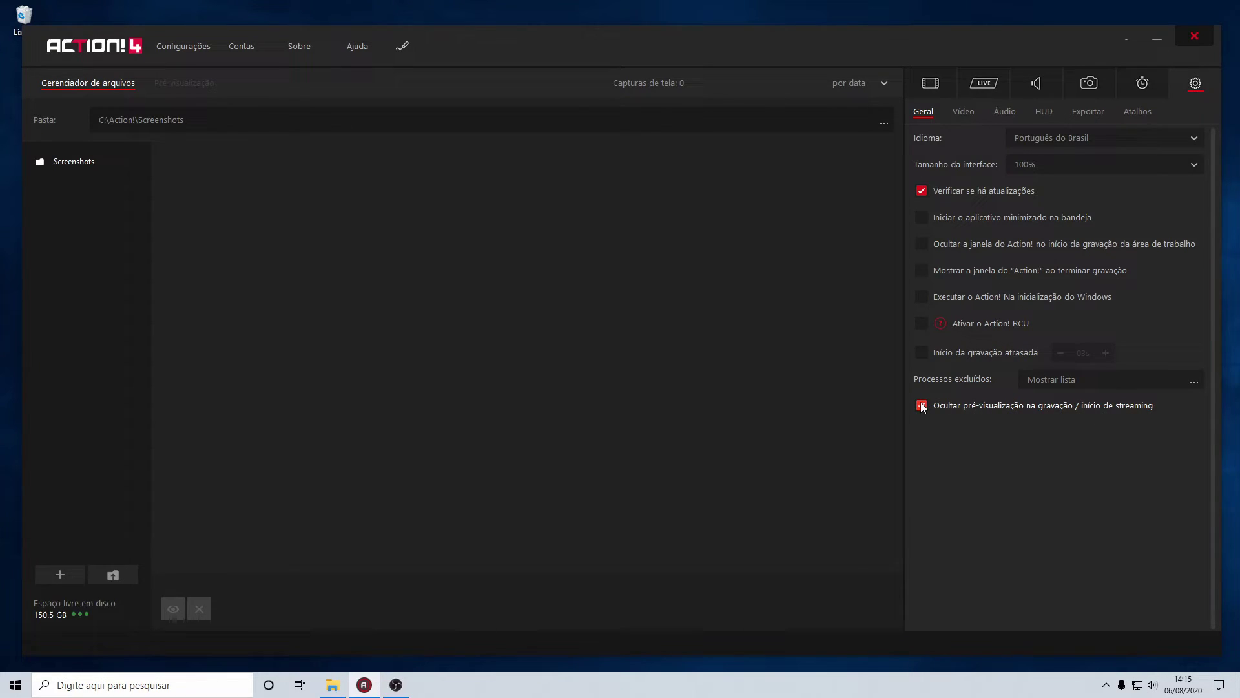
- In the Vídeo settings, try Normal as the video quality and set it back to Alta
left_click(960, 113)
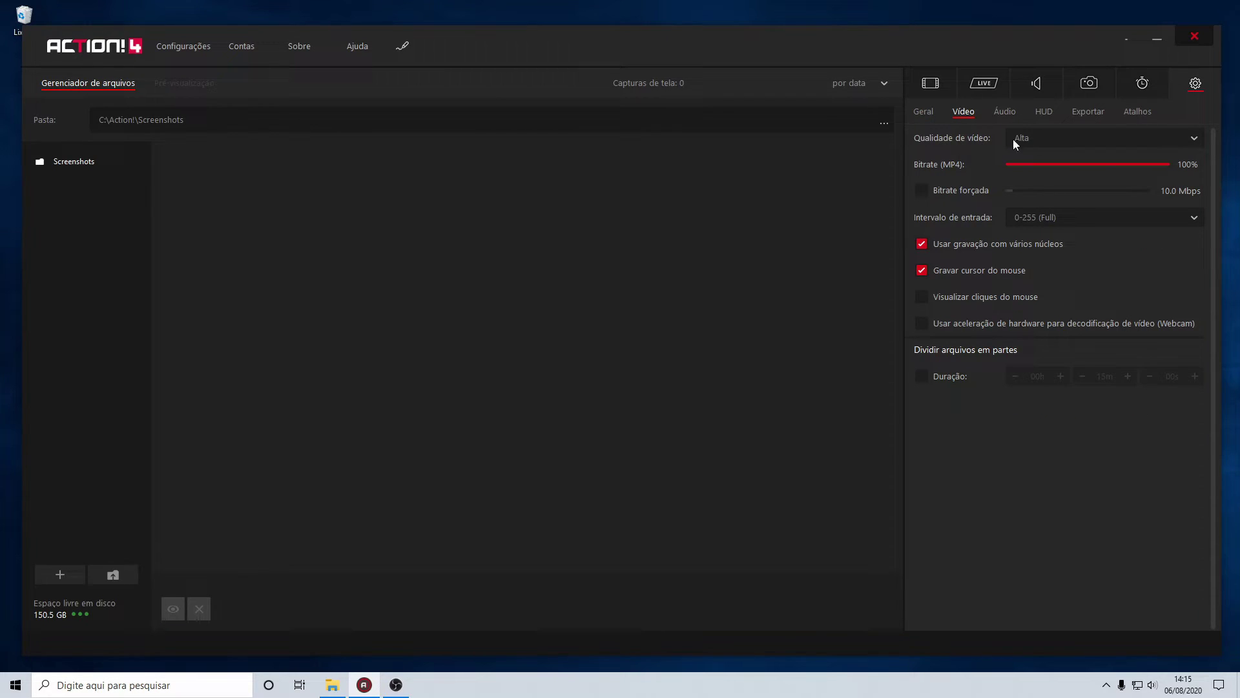
left_click(1080, 141)
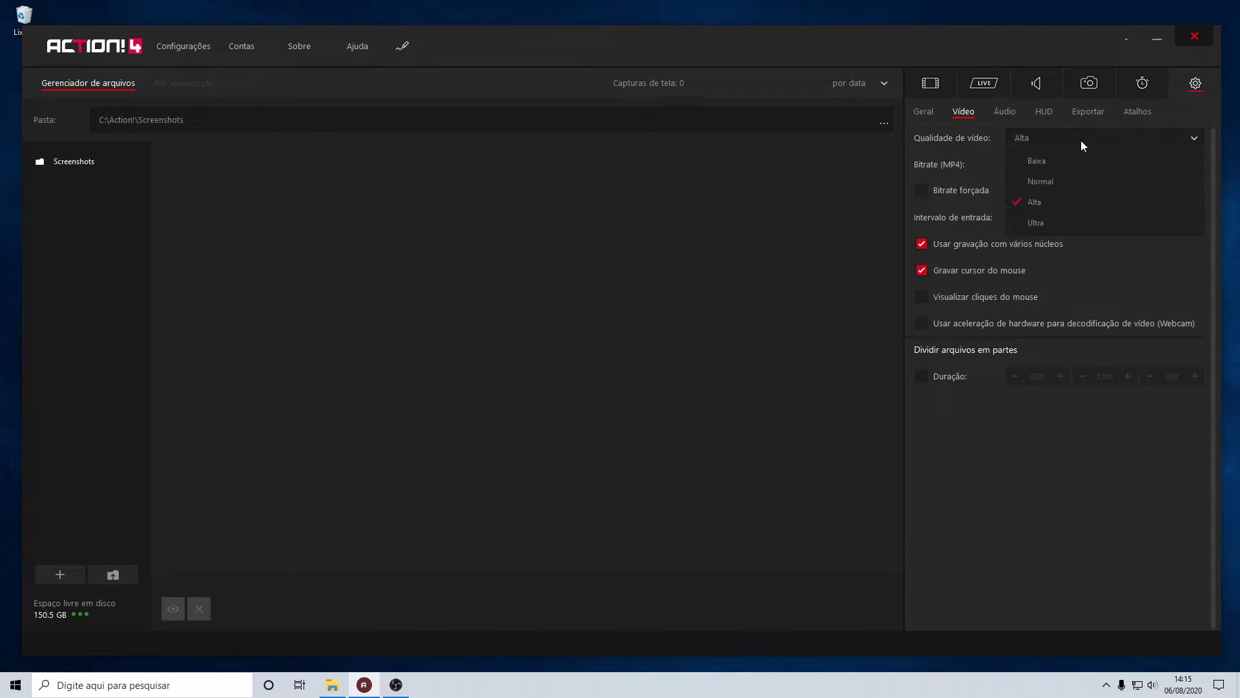
left_click(1040, 182)
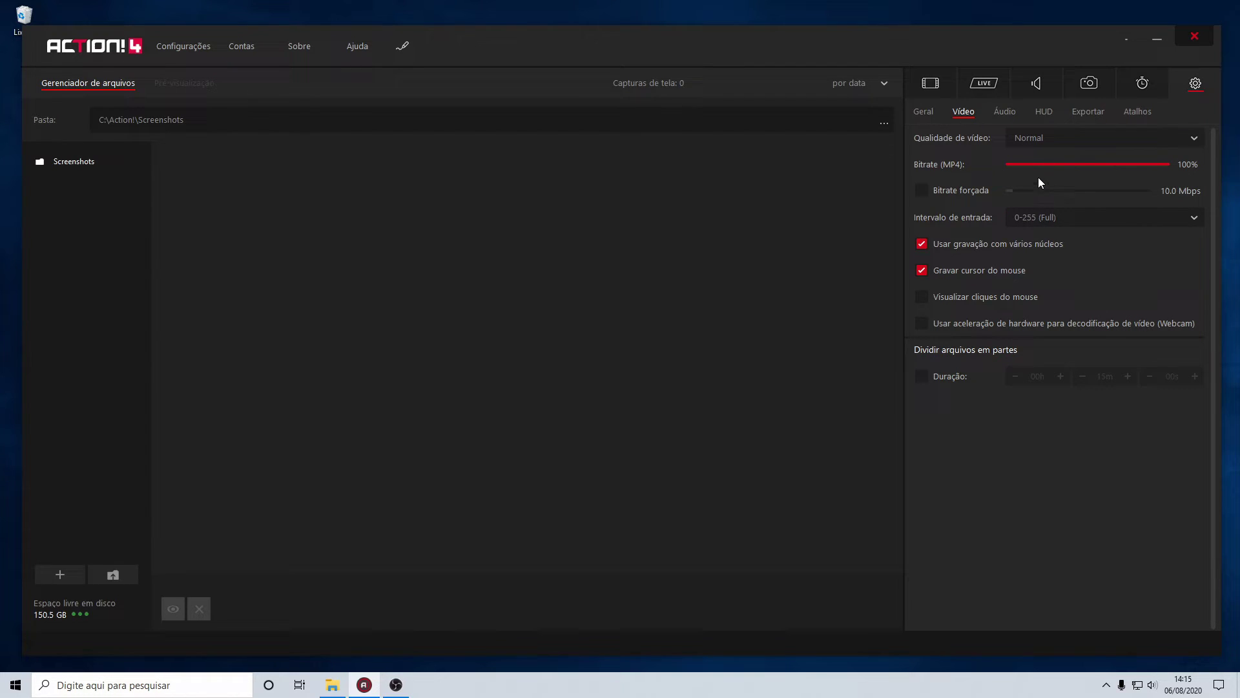
left_click(1038, 140)
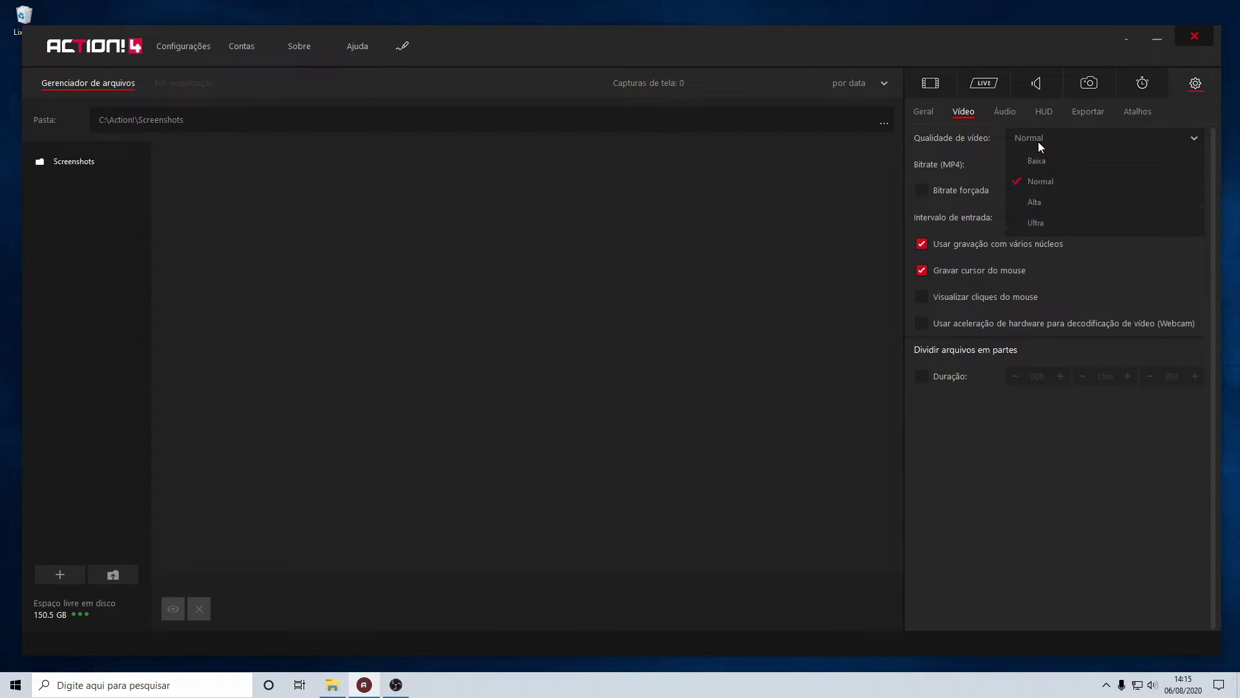
left_click(1037, 202)
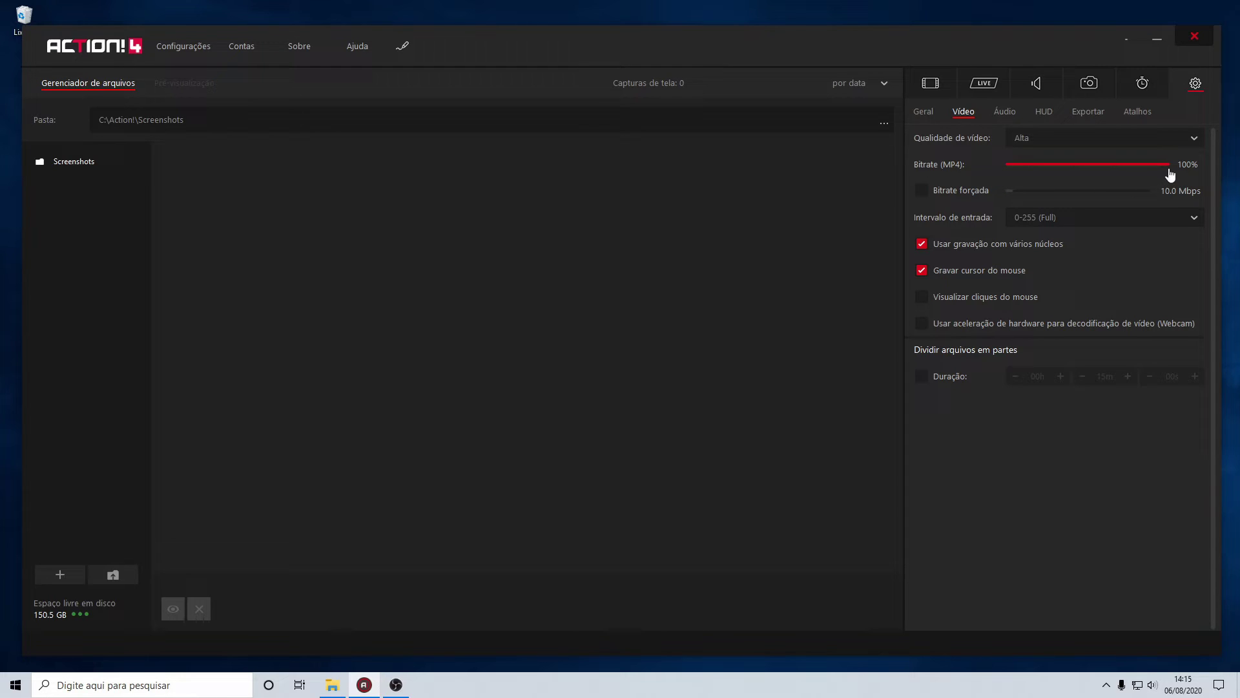
- Keep the MP4 bitrate at 100%, and toggle the Bitrate forçada and Gravar cursor do mouse options on and off
mouse_move(1167, 166)
left_mouse_down()
mouse_move(1066, 168)
mouse_move(1176, 168)
left_mouse_up()
left_click(923, 190)
mouse_move(1011, 194)
left_mouse_down()
mouse_move(1059, 194)
mouse_move(1009, 194)
left_mouse_up()
left_click(923, 188)
left_click(916, 272)
left_click(923, 270)
- In the Áudio settings, try Padrão and 160 kbps as the AAC bitrate and set it to 320 kbps
left_click(1005, 113)
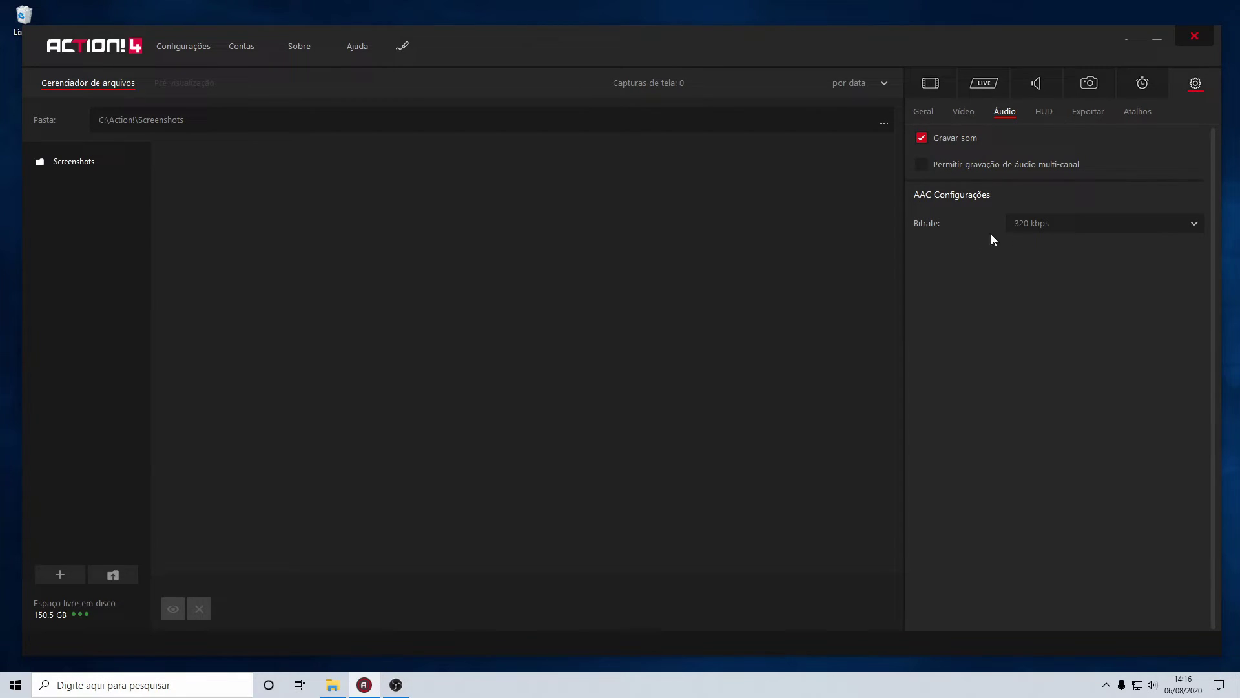
left_click(1147, 228)
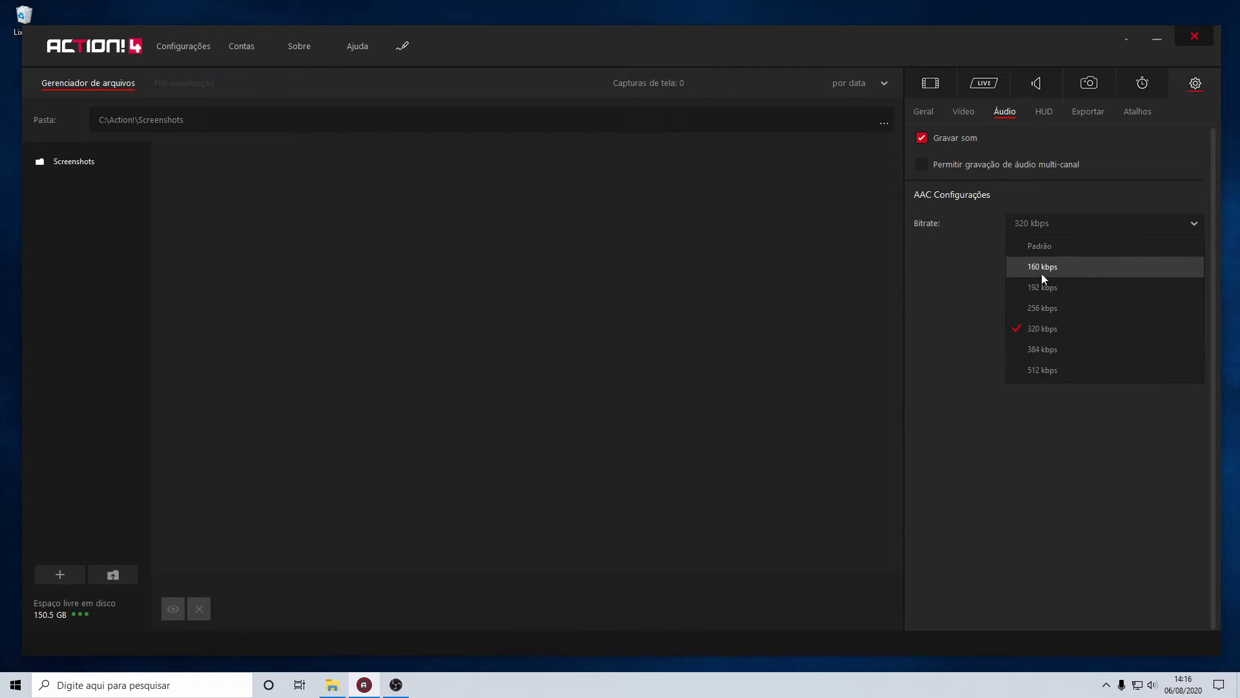
left_click(1052, 246)
left_click(1063, 221)
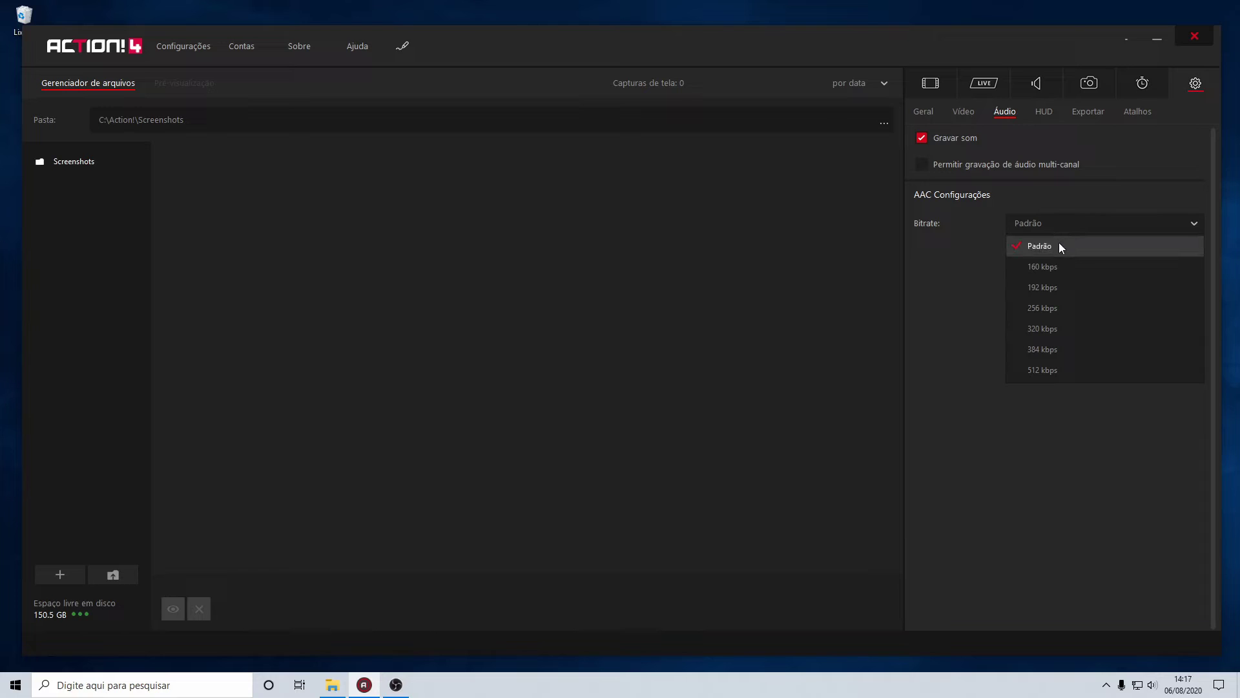
left_click(1061, 267)
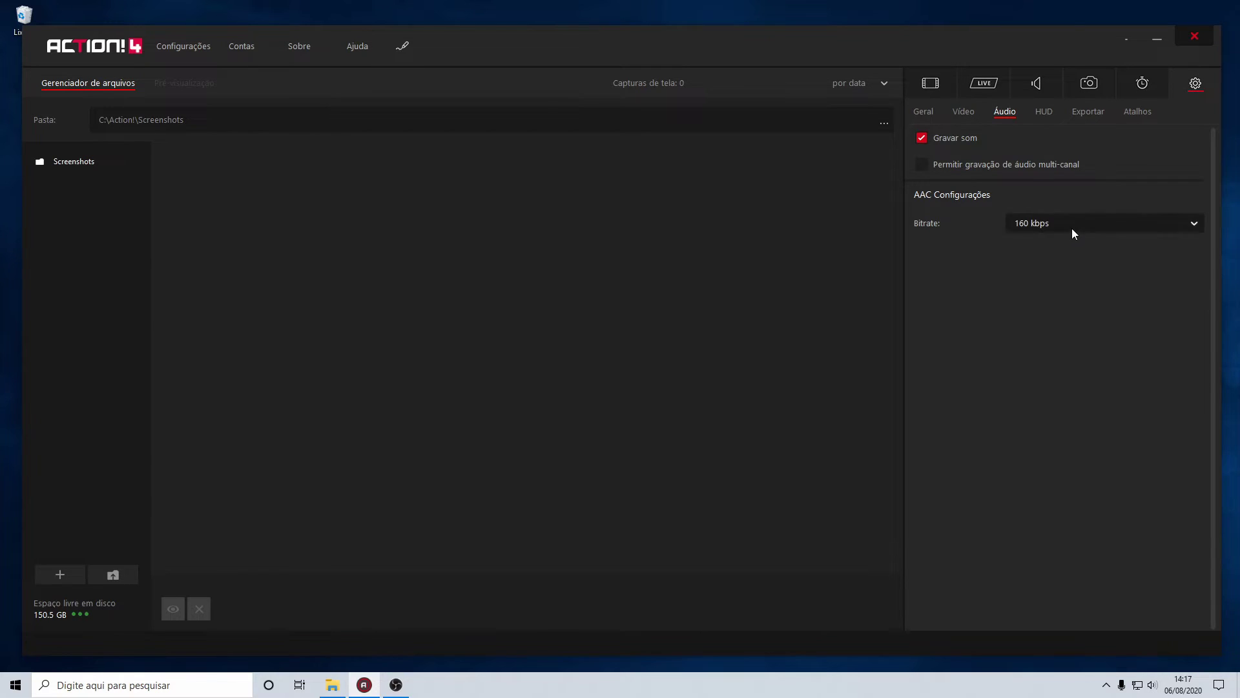
left_click(1072, 228)
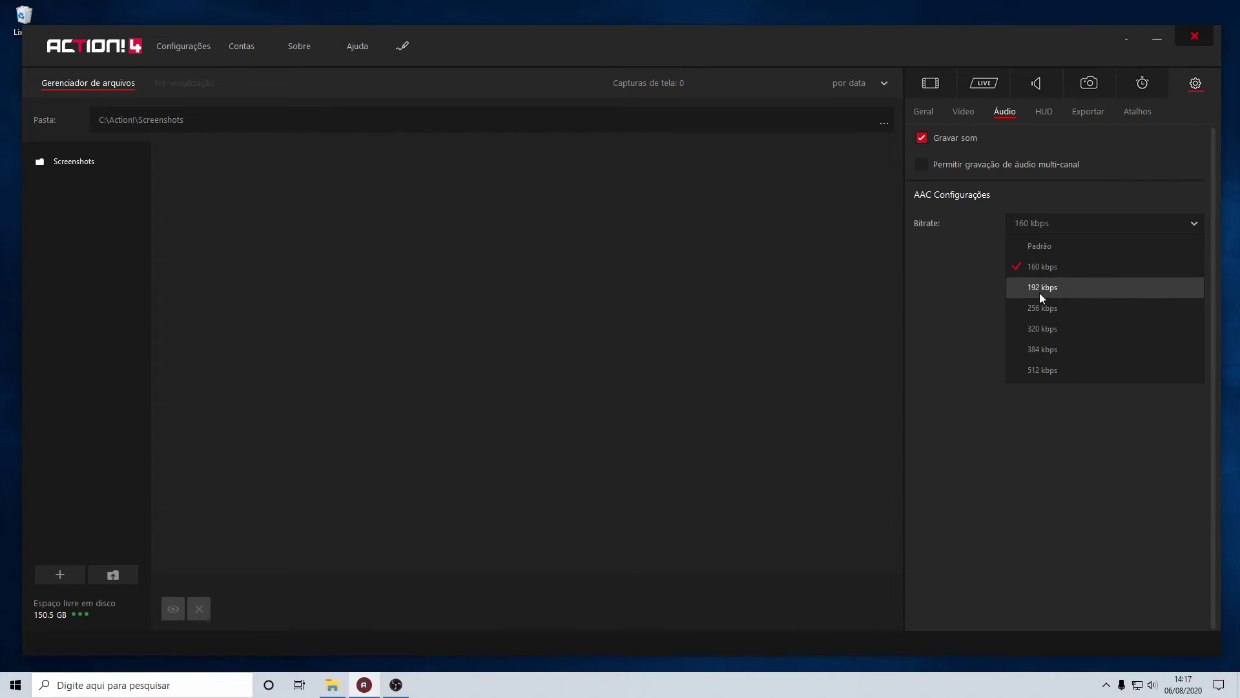
left_click(1056, 328)
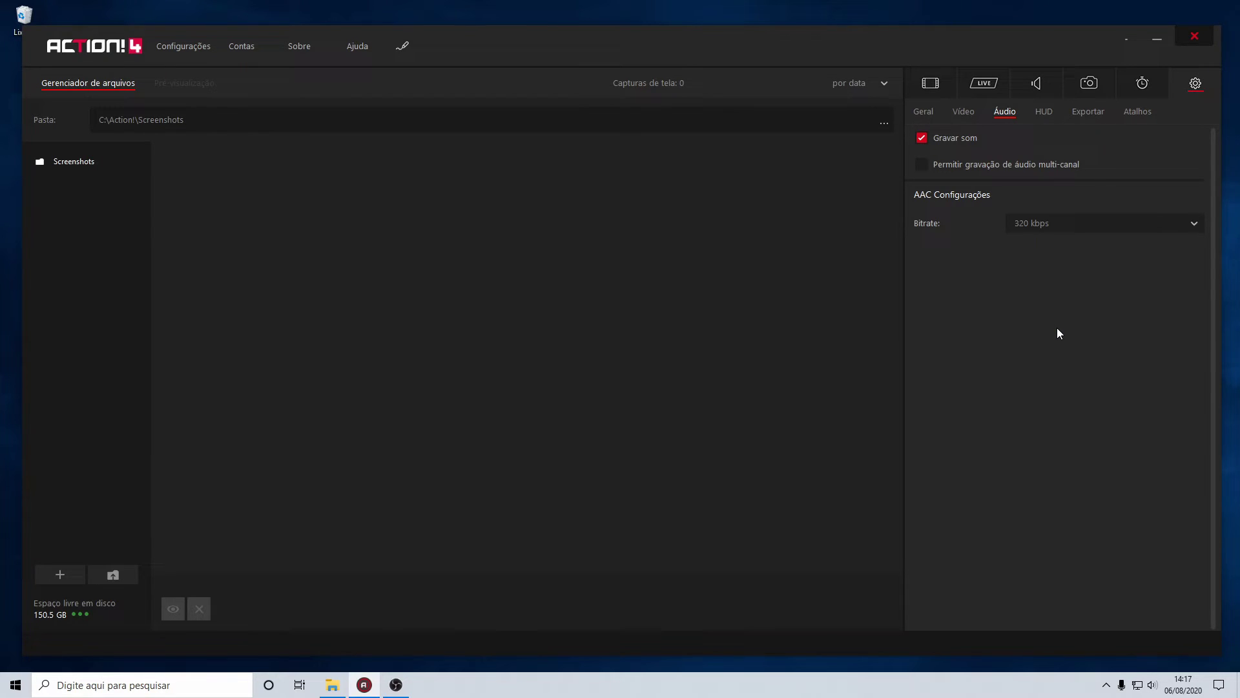
- Try 160 kbps once more as the AAC bitrate and return it to 320 kbps
left_click(1192, 225)
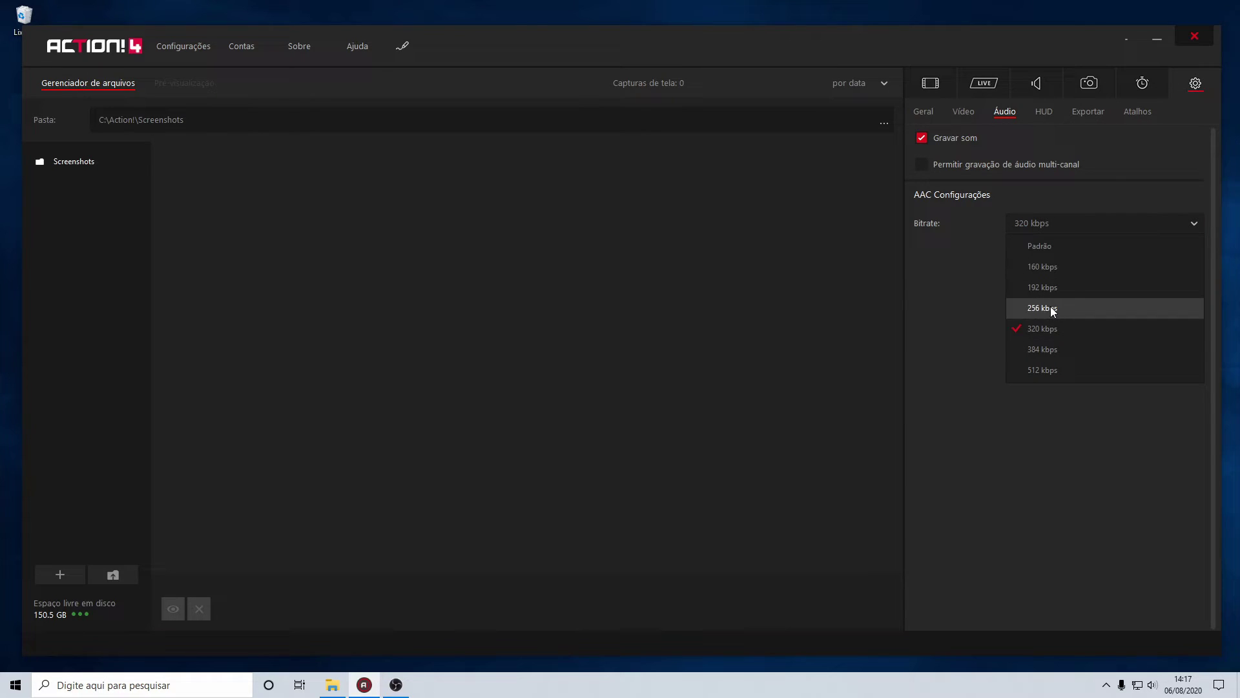
left_click(1045, 273)
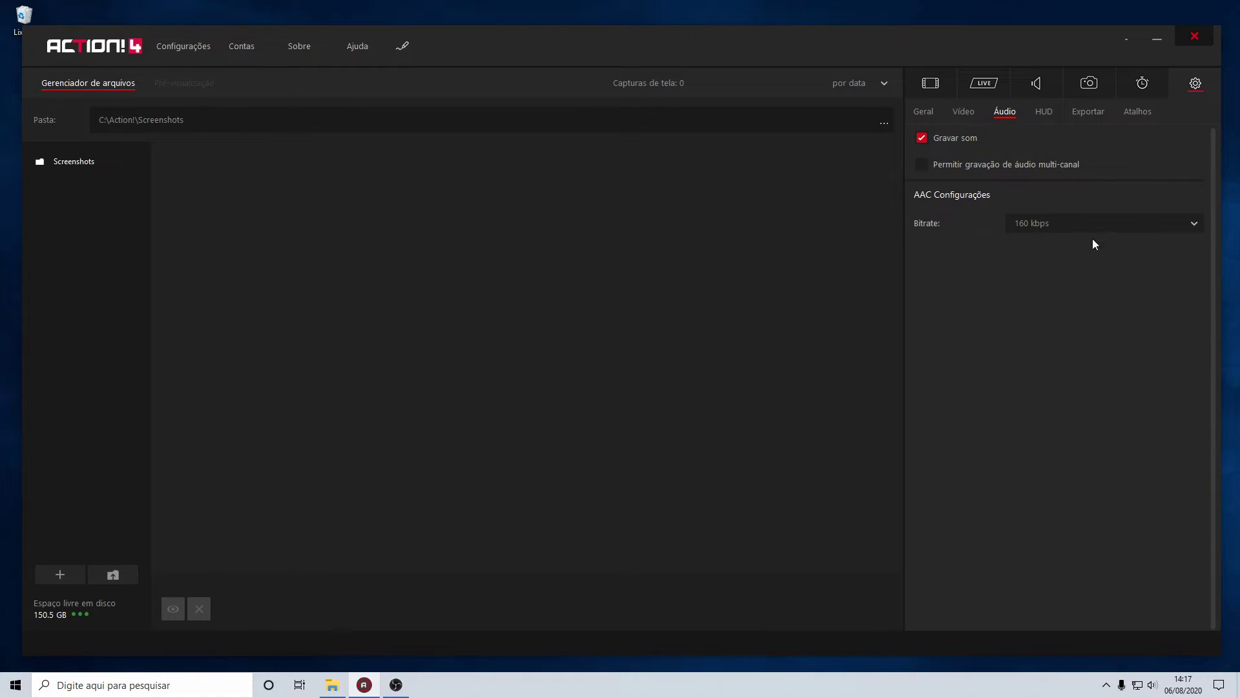
left_click(1196, 223)
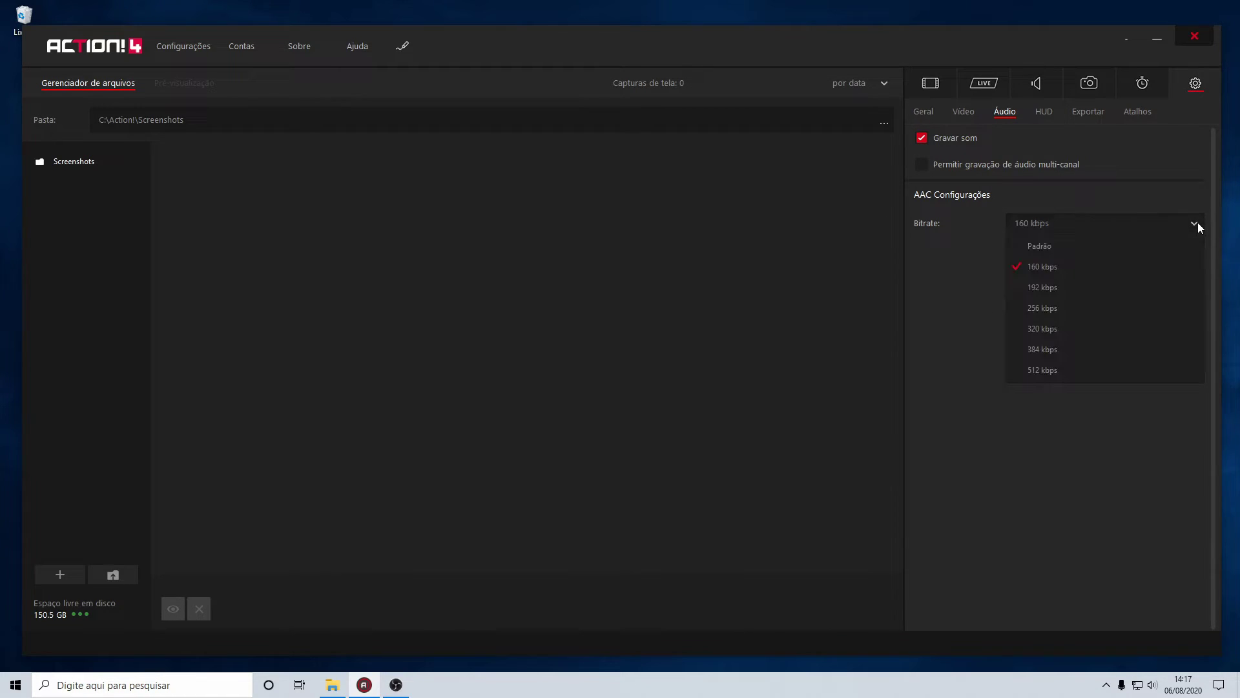
left_click(1044, 330)
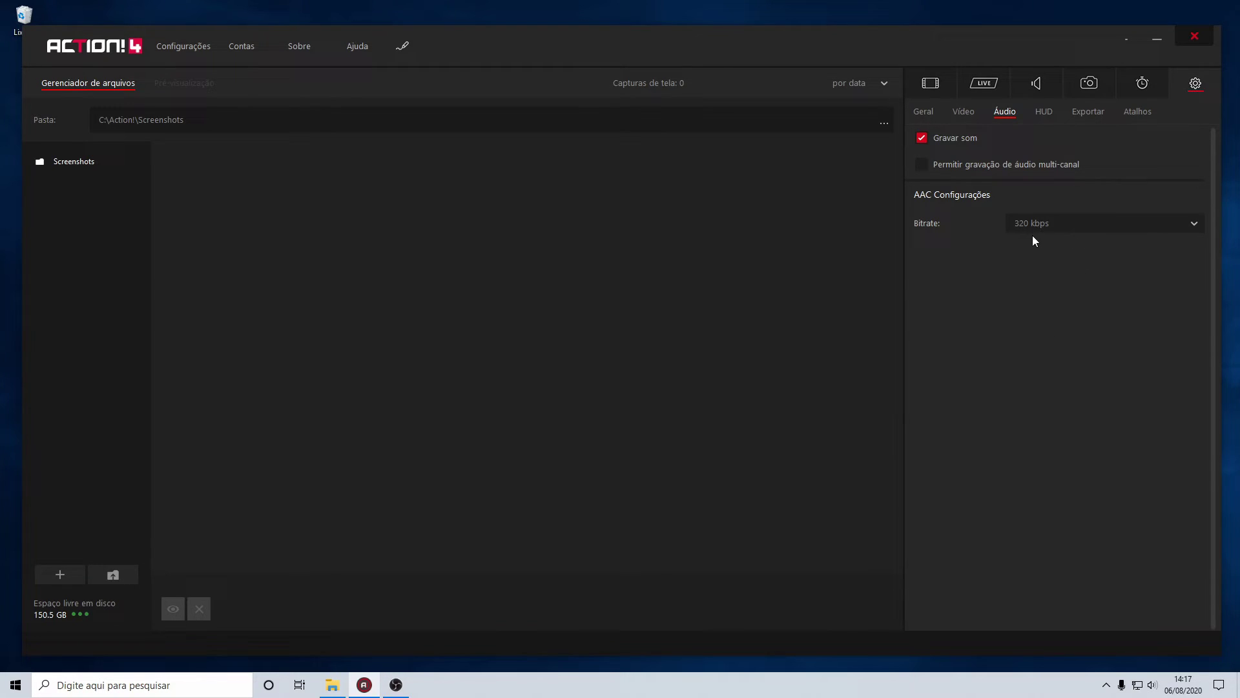
- In the HUD settings, try a higher Opacidade and set it to 94%
left_click(1047, 114)
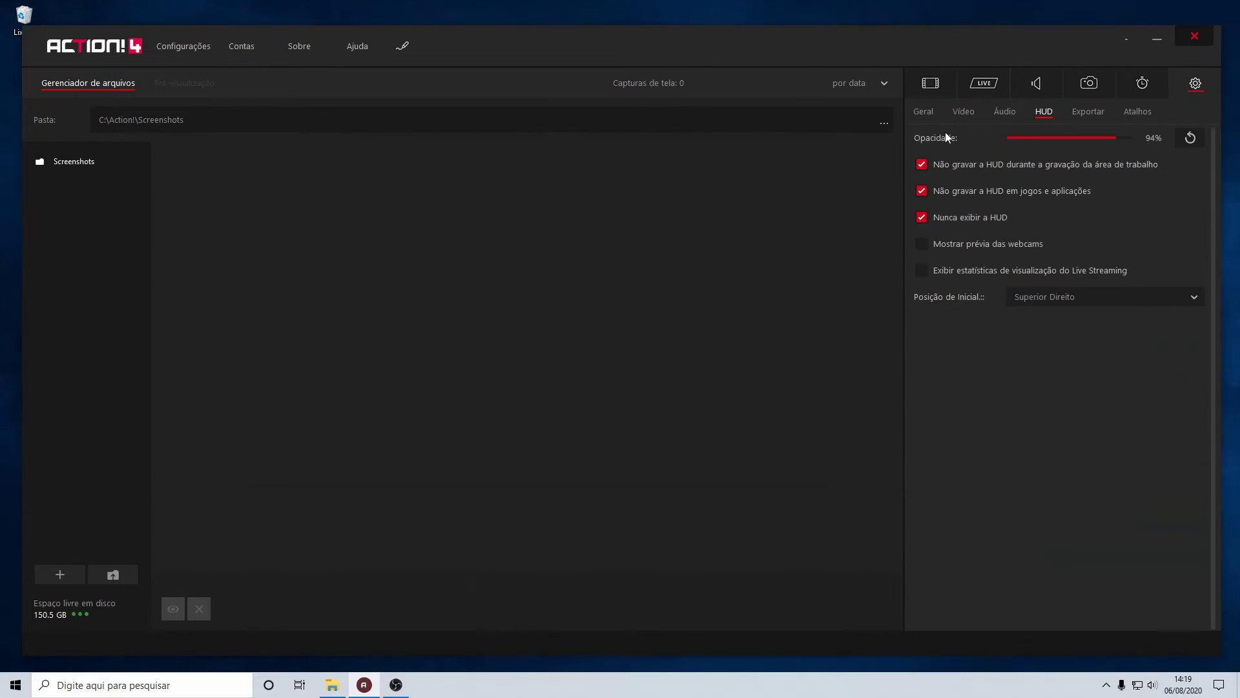
left_click_drag(1044, 143, 1139, 142)
left_click_drag(1133, 139, 1117, 143)
- Toggle the options that keep the HUD out of desktop recordings and out of games and applications, leaving both enabled
left_click(923, 163)
left_click(923, 191)
left_click(923, 191)
left_click(922, 165)
left_click(923, 191)
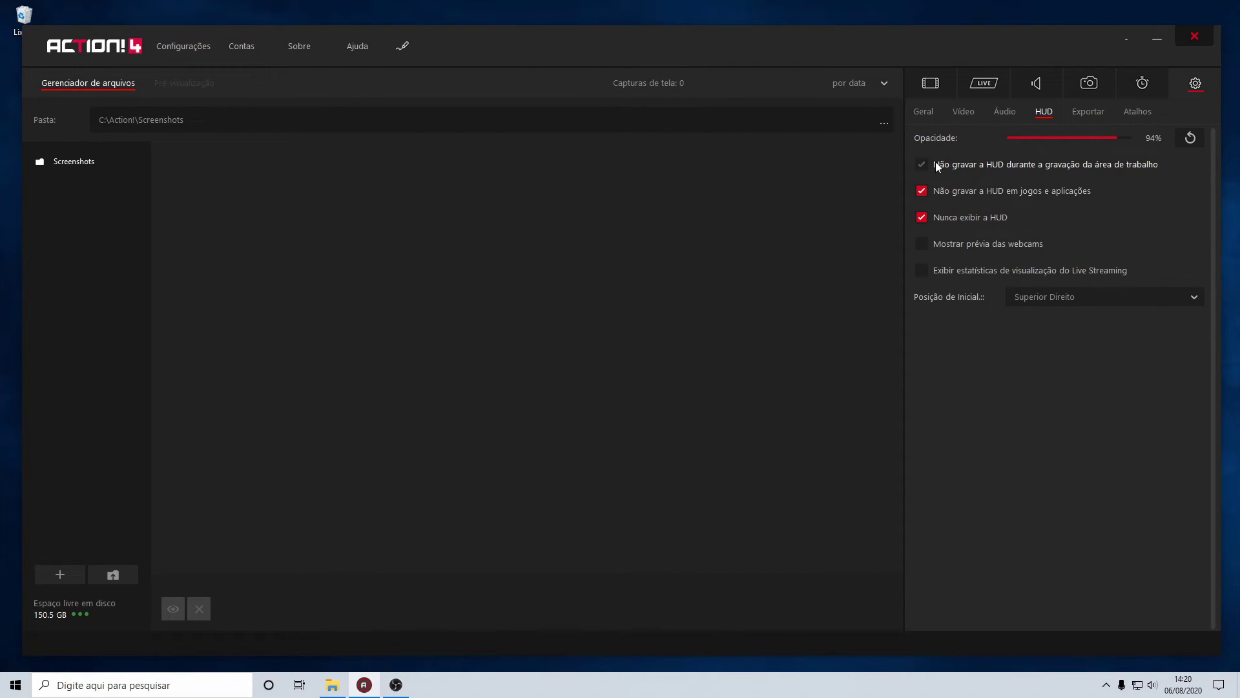
left_click(924, 166)
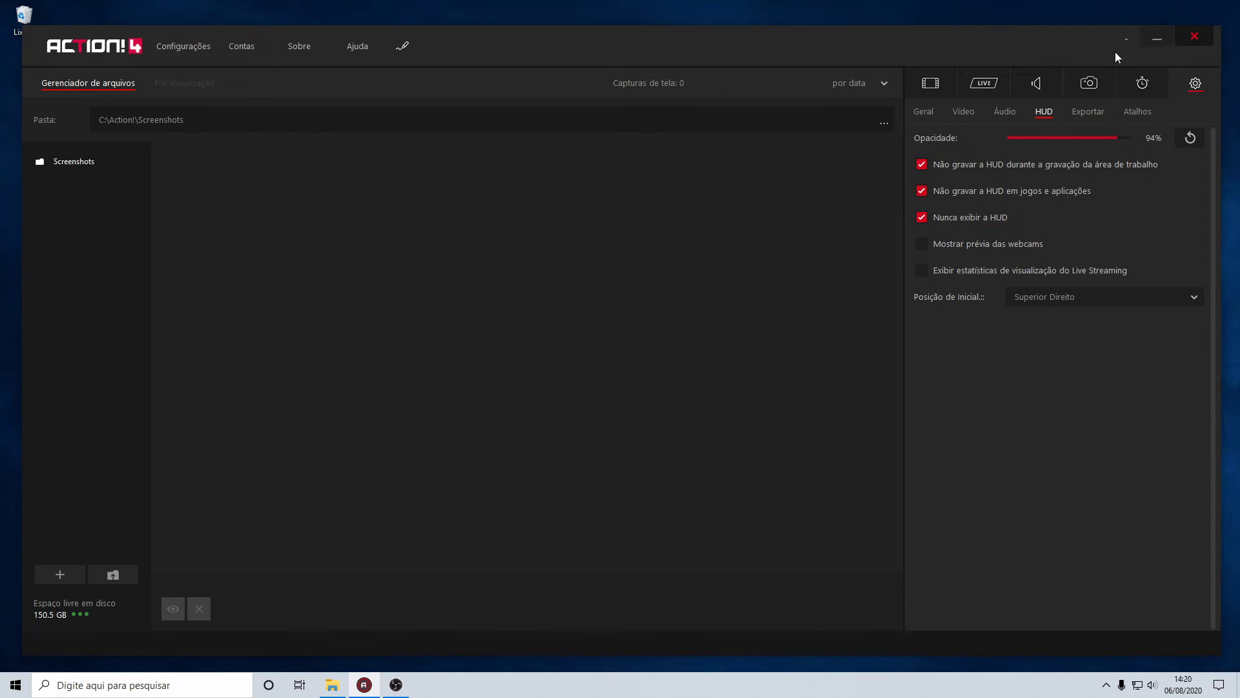
- Turn Nunca exibir a HUD off and on again, dismissing the notices, and view the available Posição de Inicial choices
left_click(924, 220)
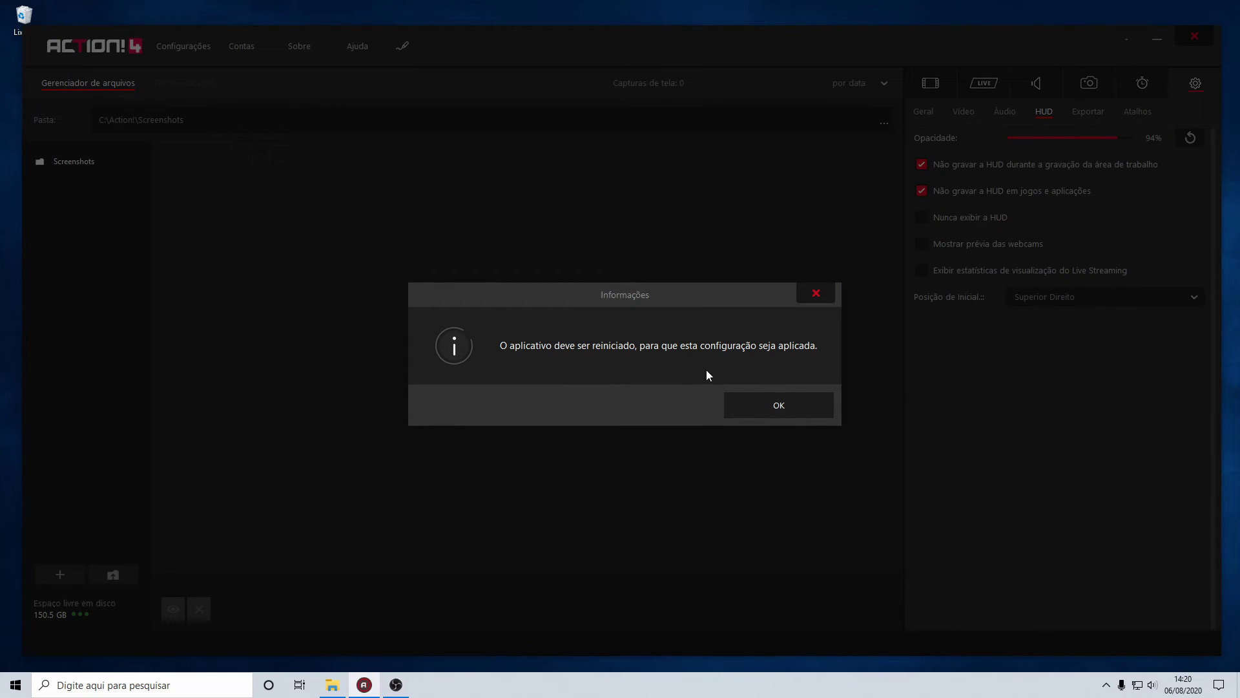
left_click(813, 303)
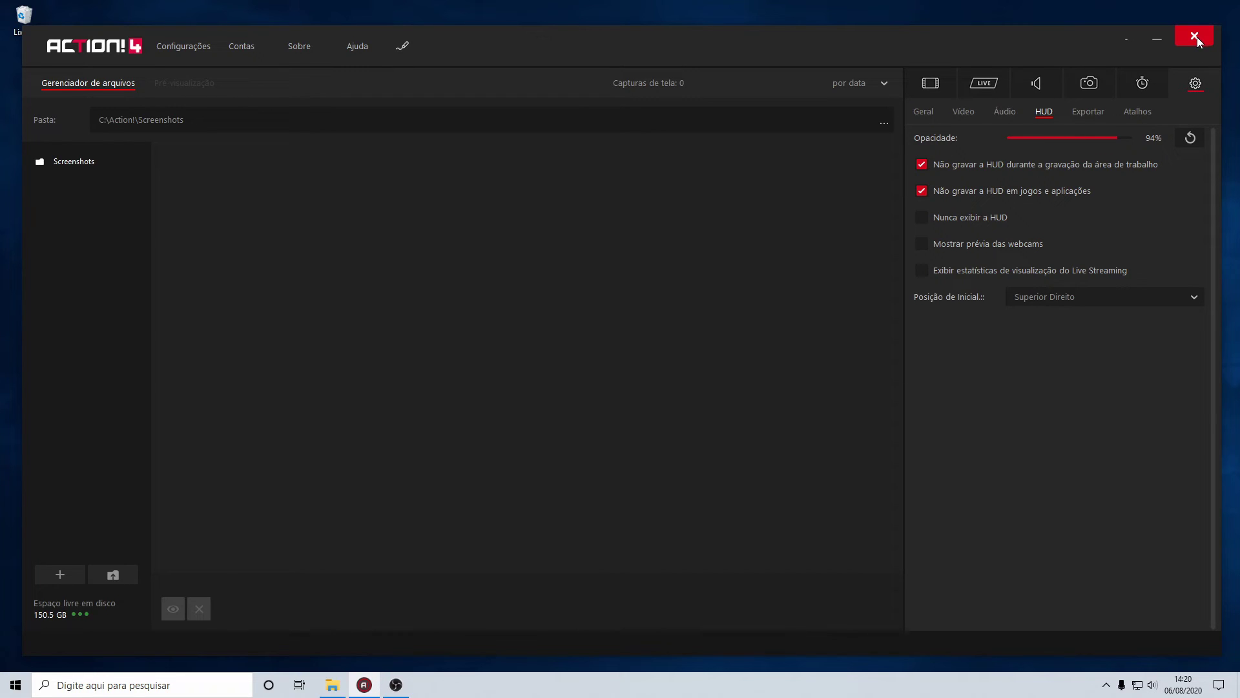
left_click(923, 218)
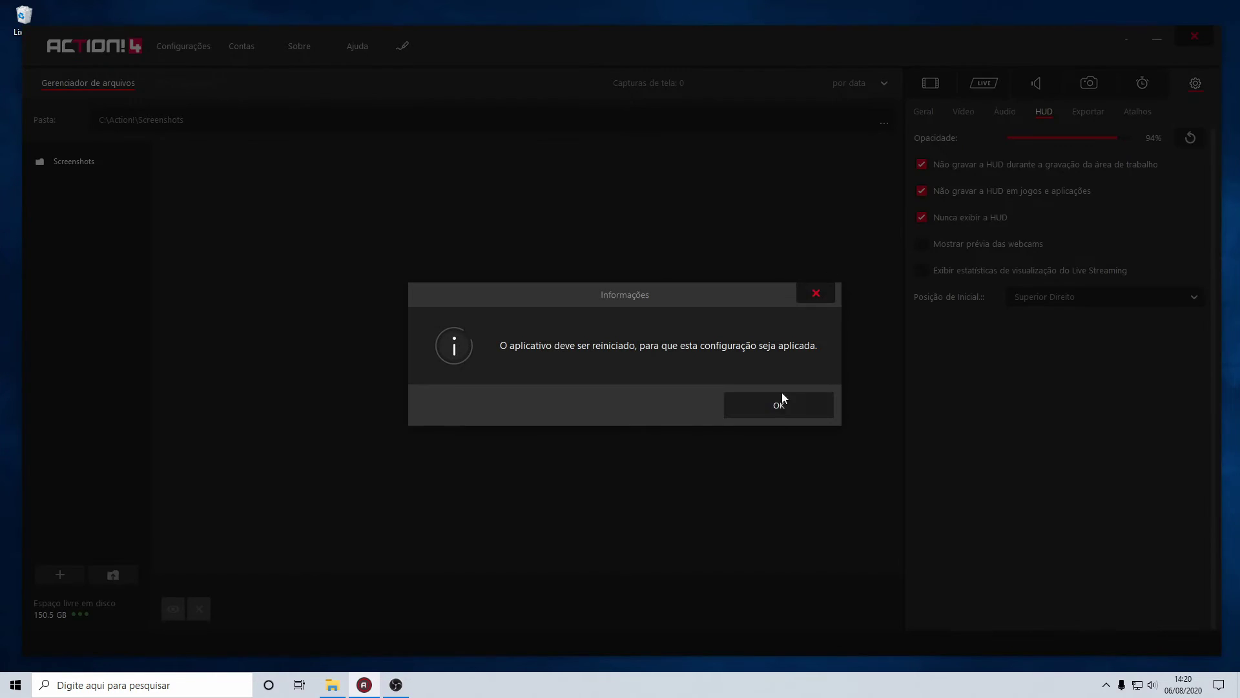
left_click(827, 298)
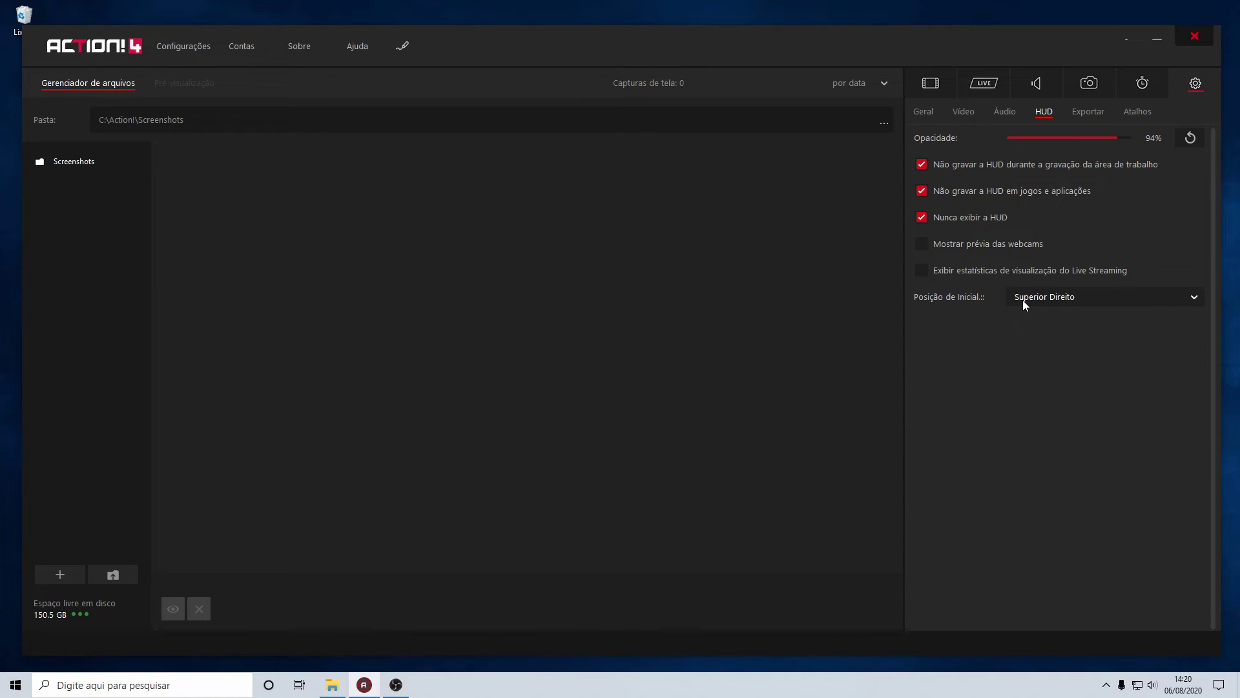
left_click(1191, 293)
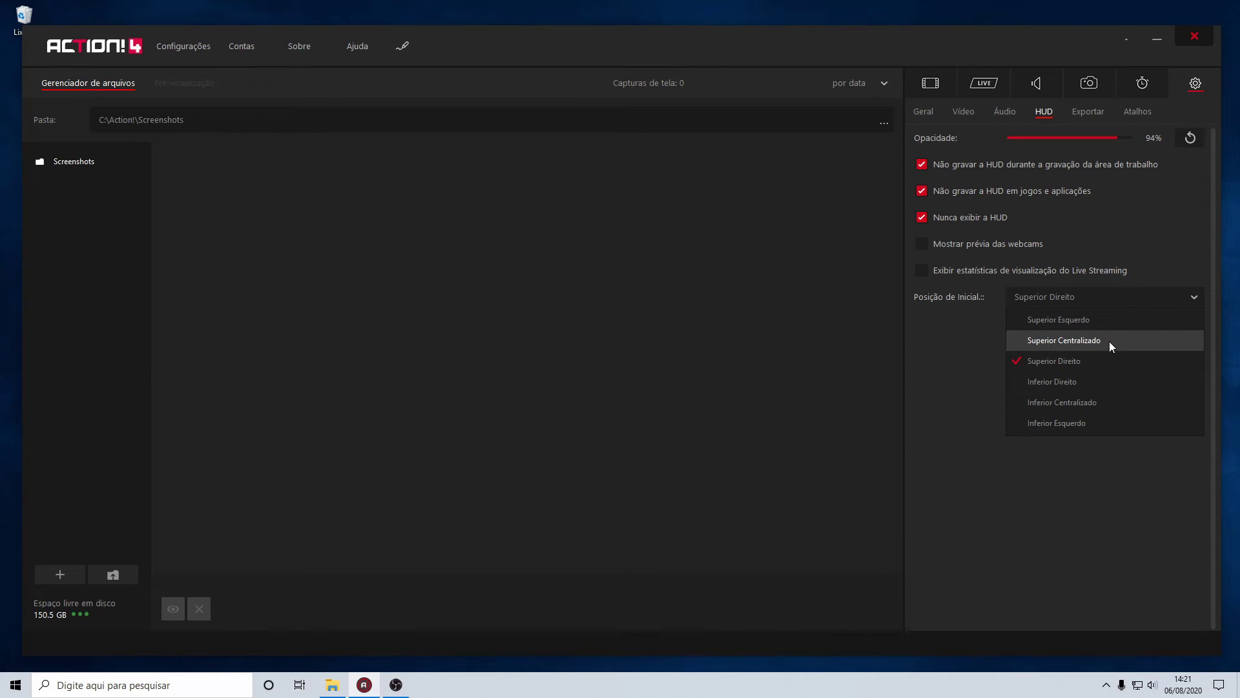
left_click(938, 370)
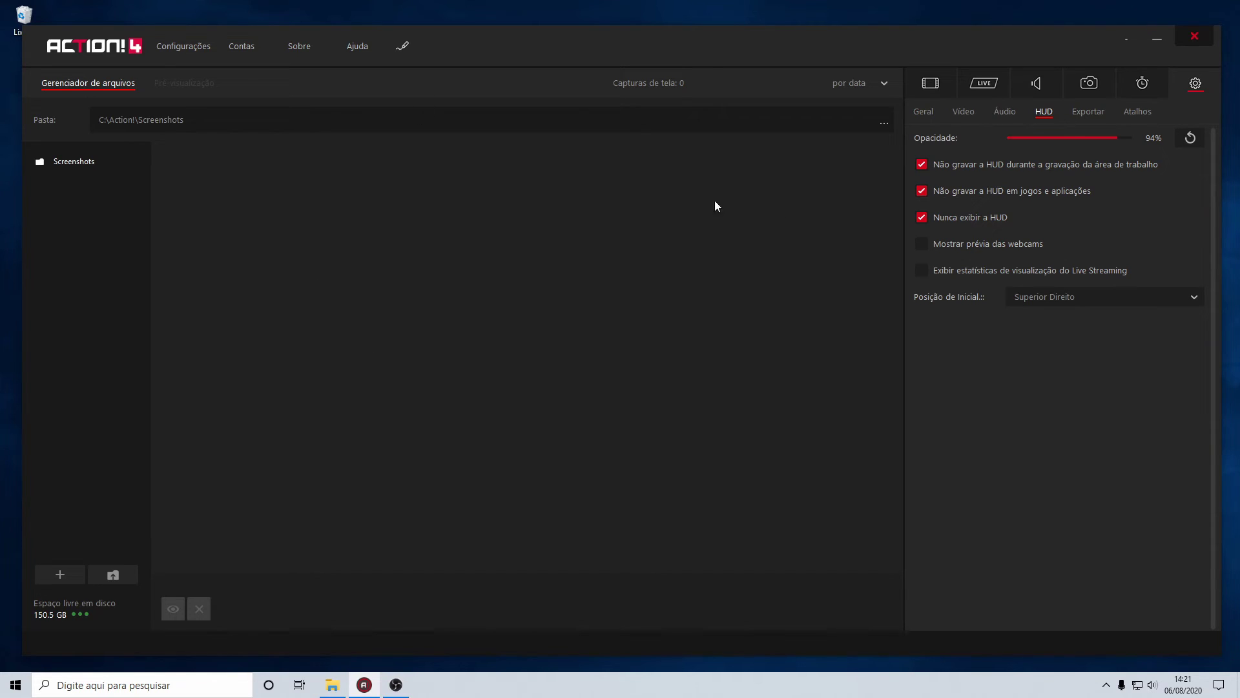
- In the Exportar settings, view the hardware acceleration choices for video encoding and keep NVIDIA NVENC
left_click(1090, 115)
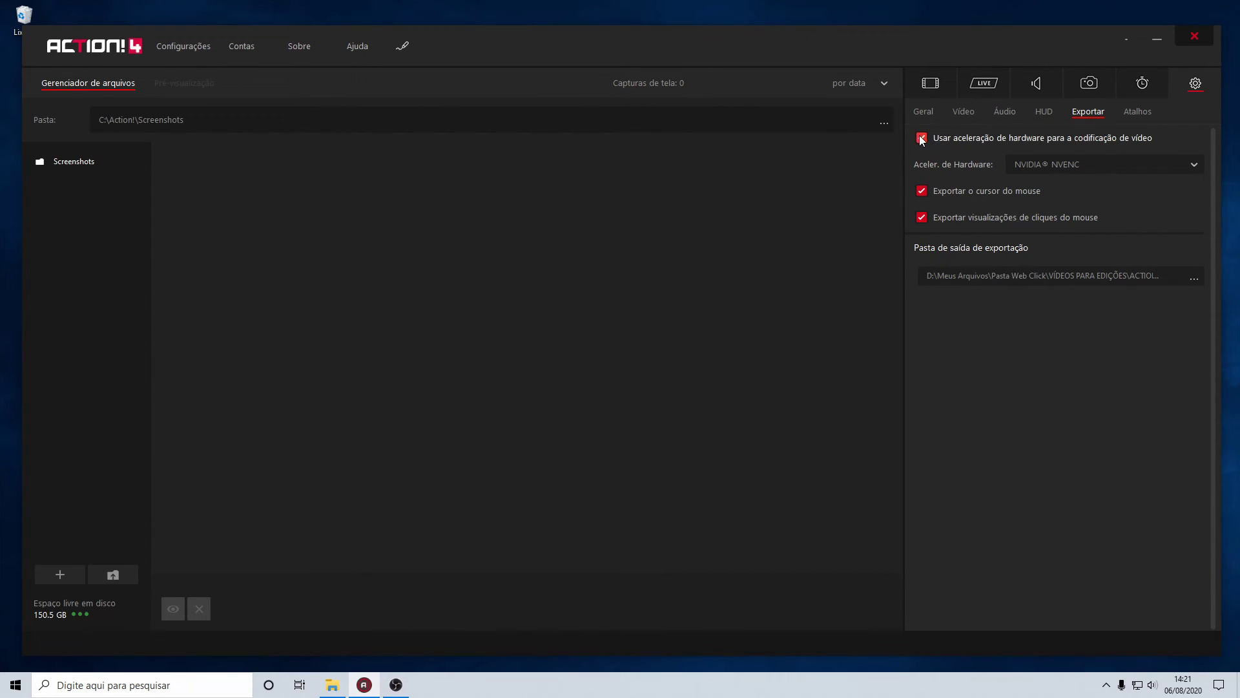
left_click(1147, 169)
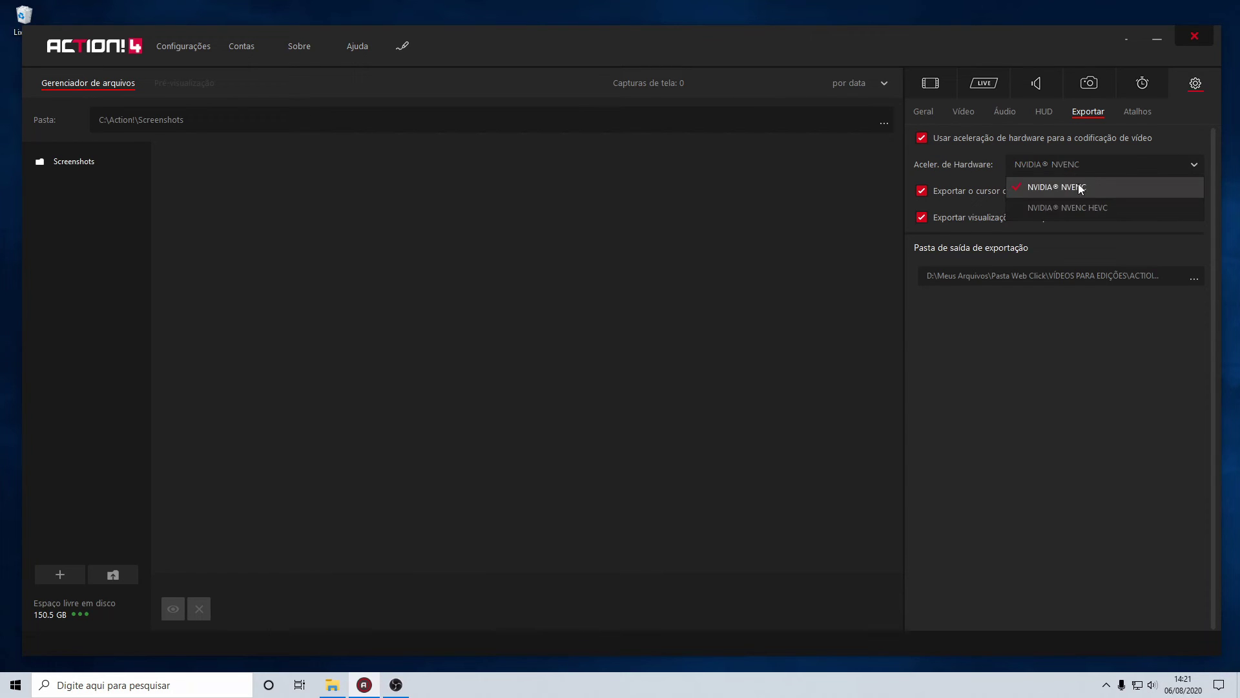
left_click(1184, 145)
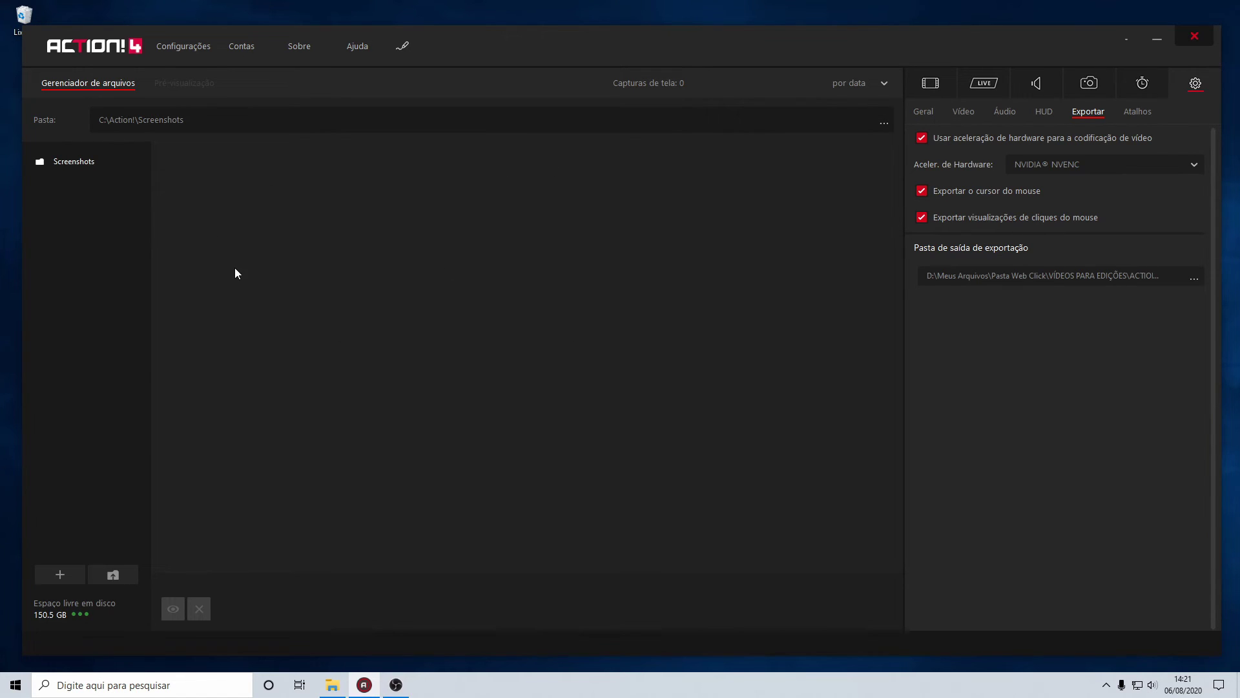
- Browse to the ACTION! folder under D:\Meus Arquivos\Pasta Web Click\VÍDEOS PARA EDIÇÕES for the export output, and close the folder selection without applying it
left_click(1194, 279)
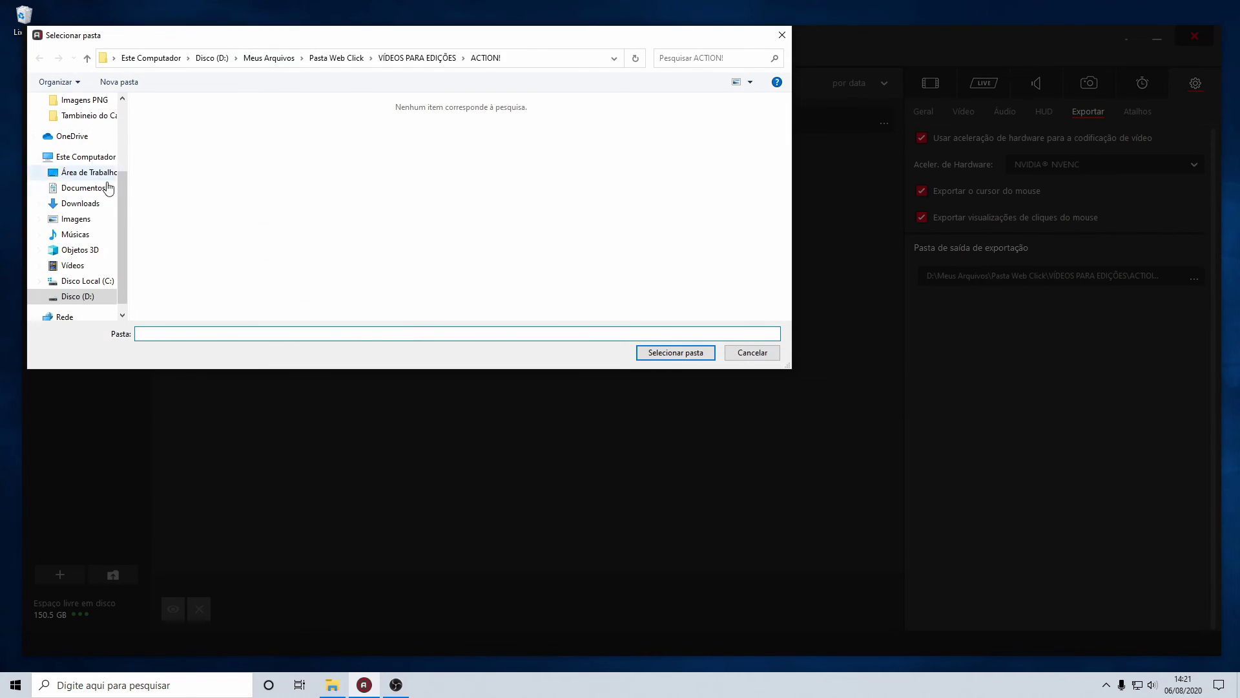
left_click(69, 298)
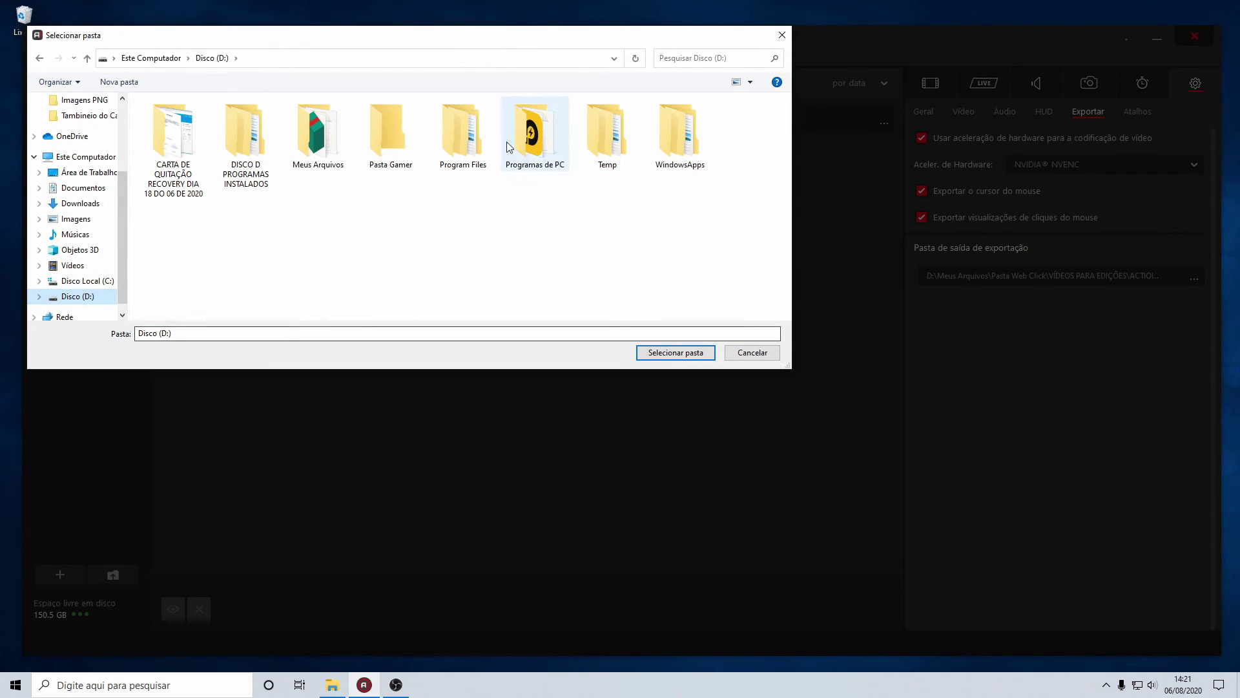
double_click(346, 132)
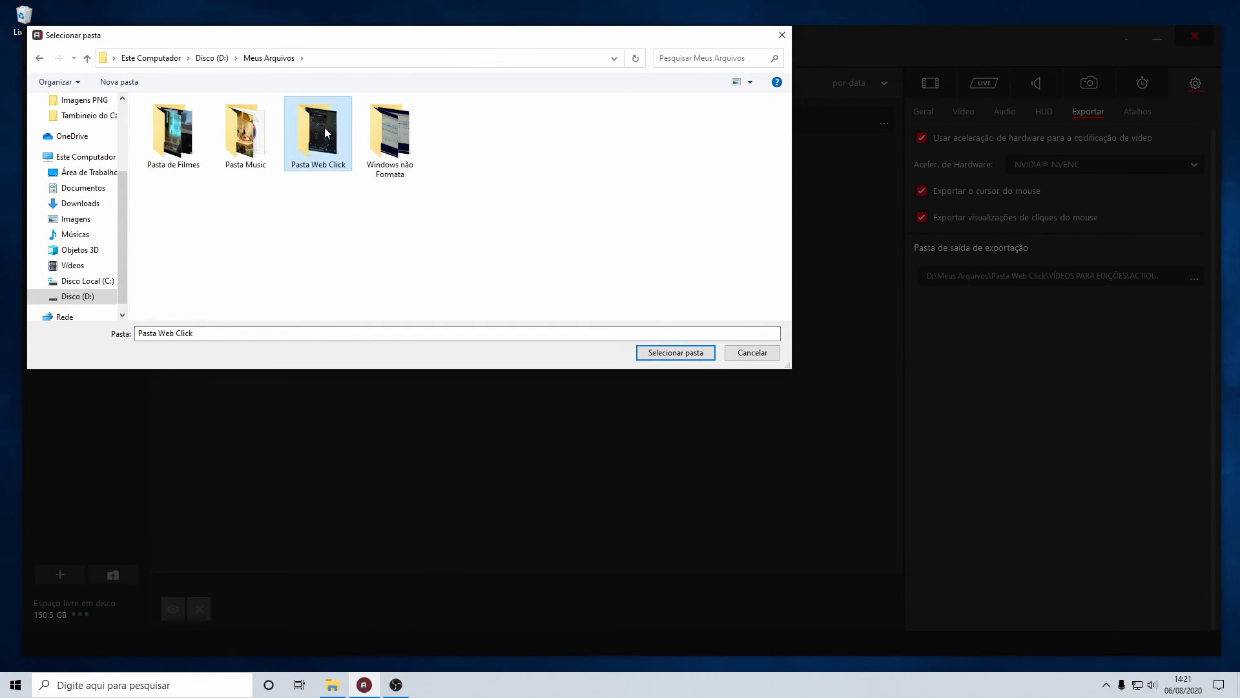
double_click(325, 126)
double_click(385, 240)
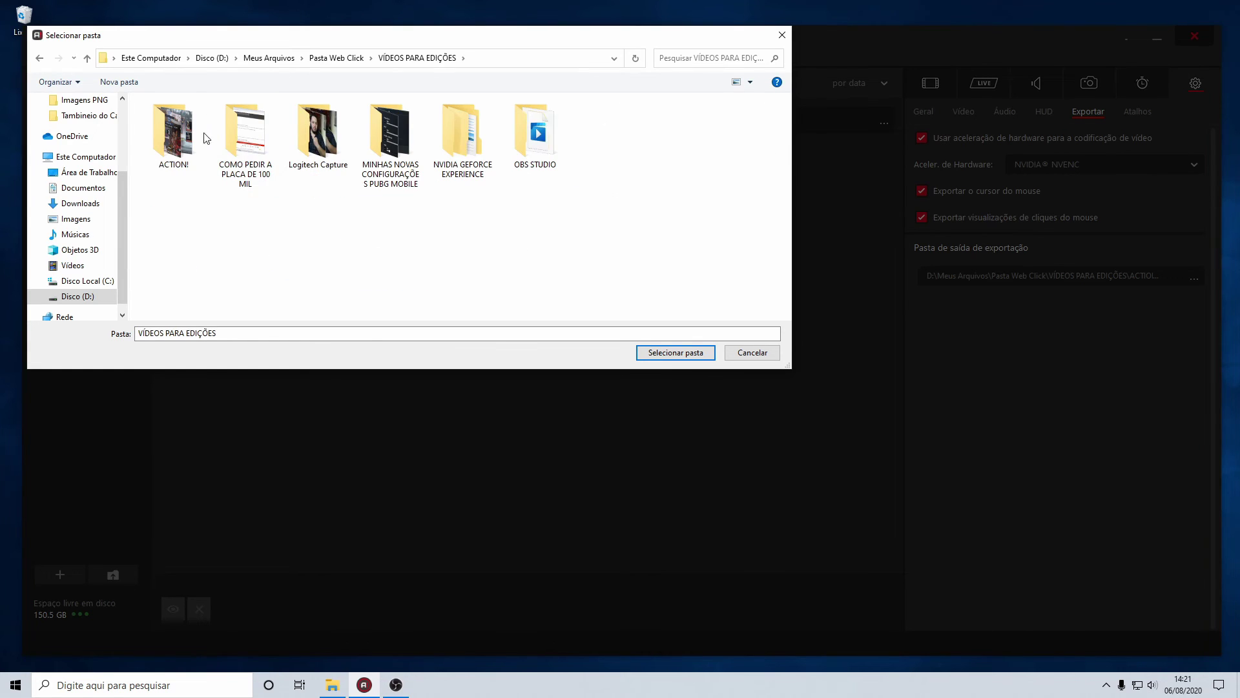
left_click(175, 141)
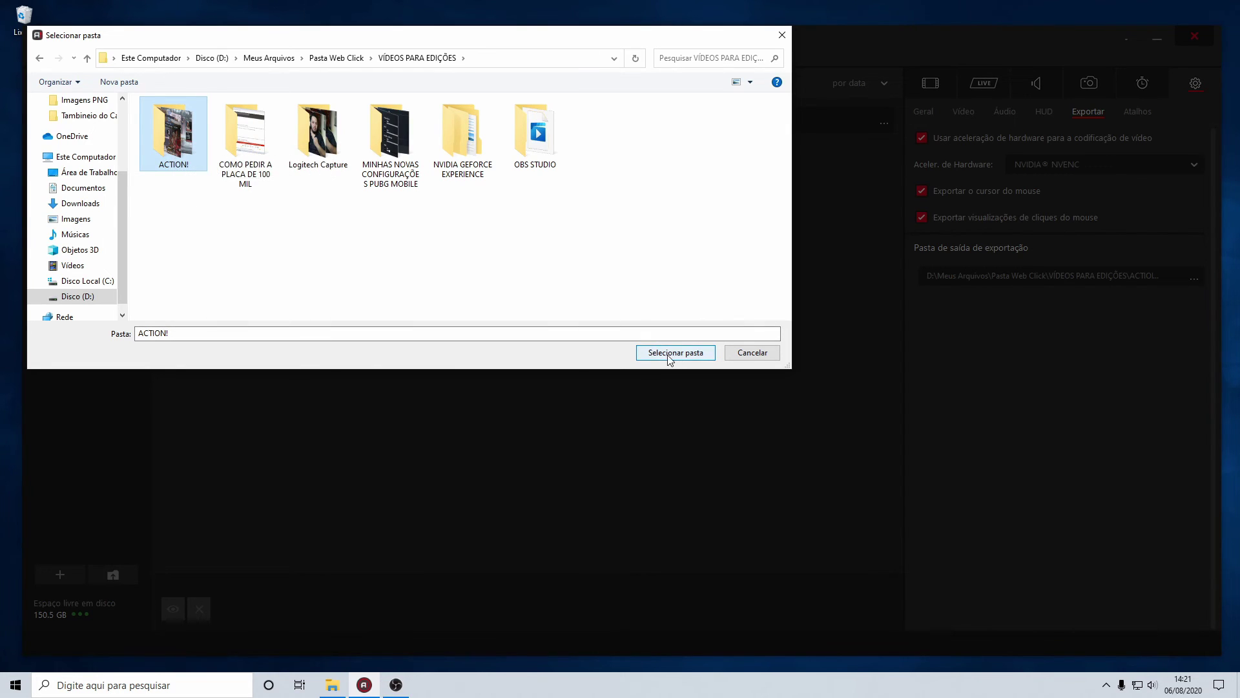
left_click(781, 35)
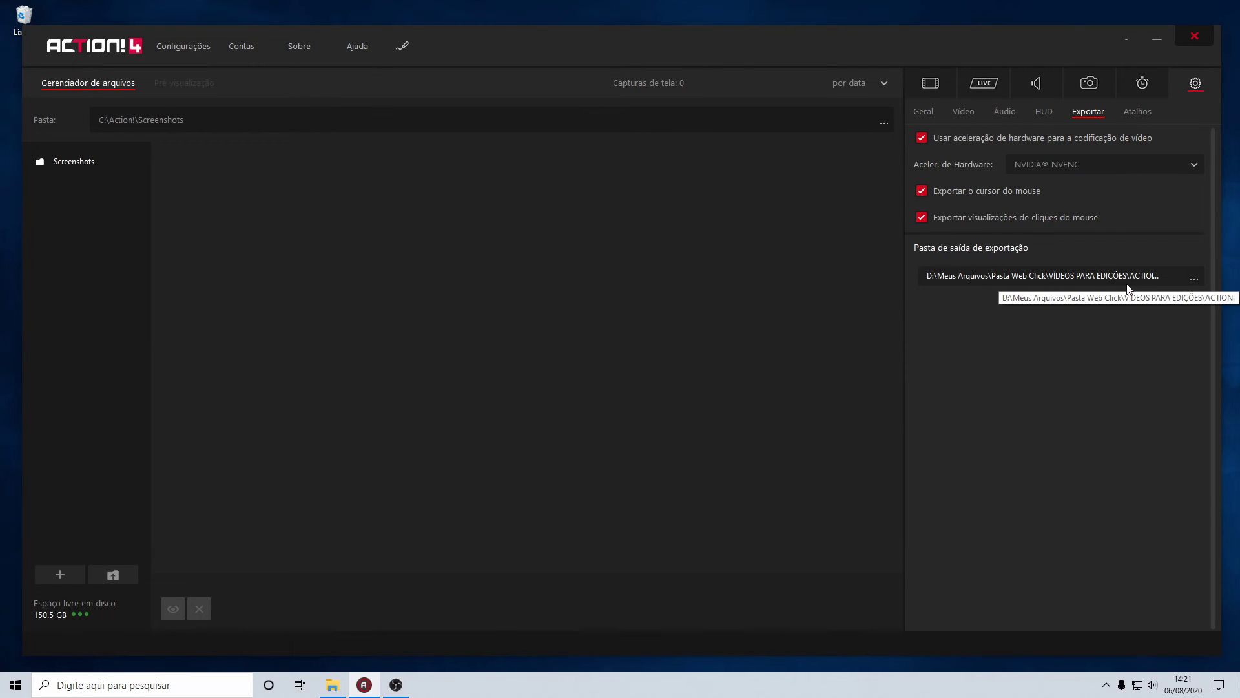
- Open the Atalhos settings and review the whole list of shortcut assignments
left_click(1135, 115)
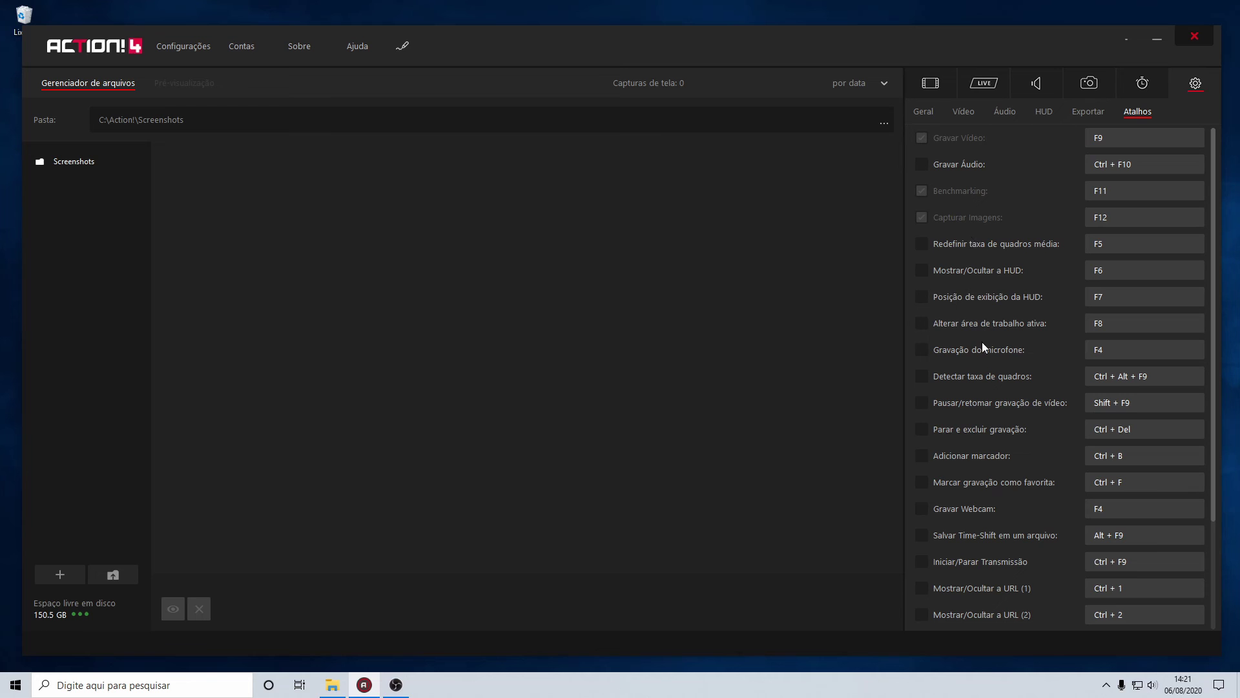
scroll(1215, 177, "down", 1)
scroll(1219, 196, "up", 1)
scroll(1222, 197, "down", 3)
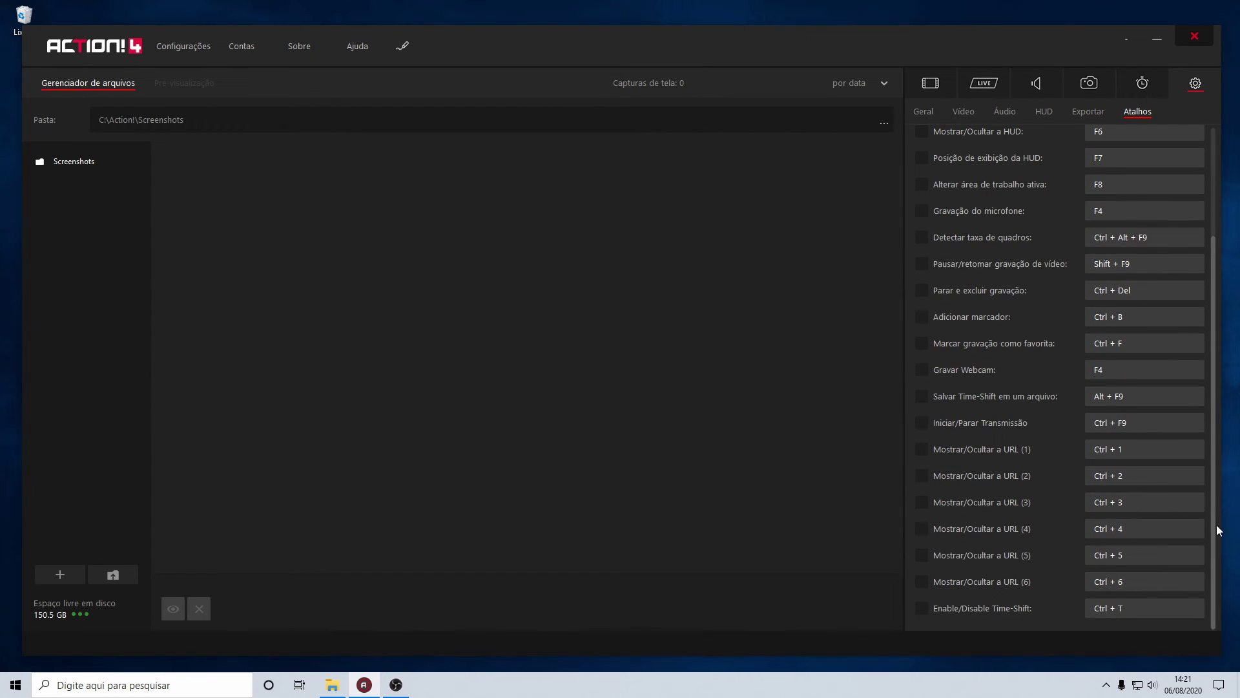
scroll(1222, 159, "up", 3)
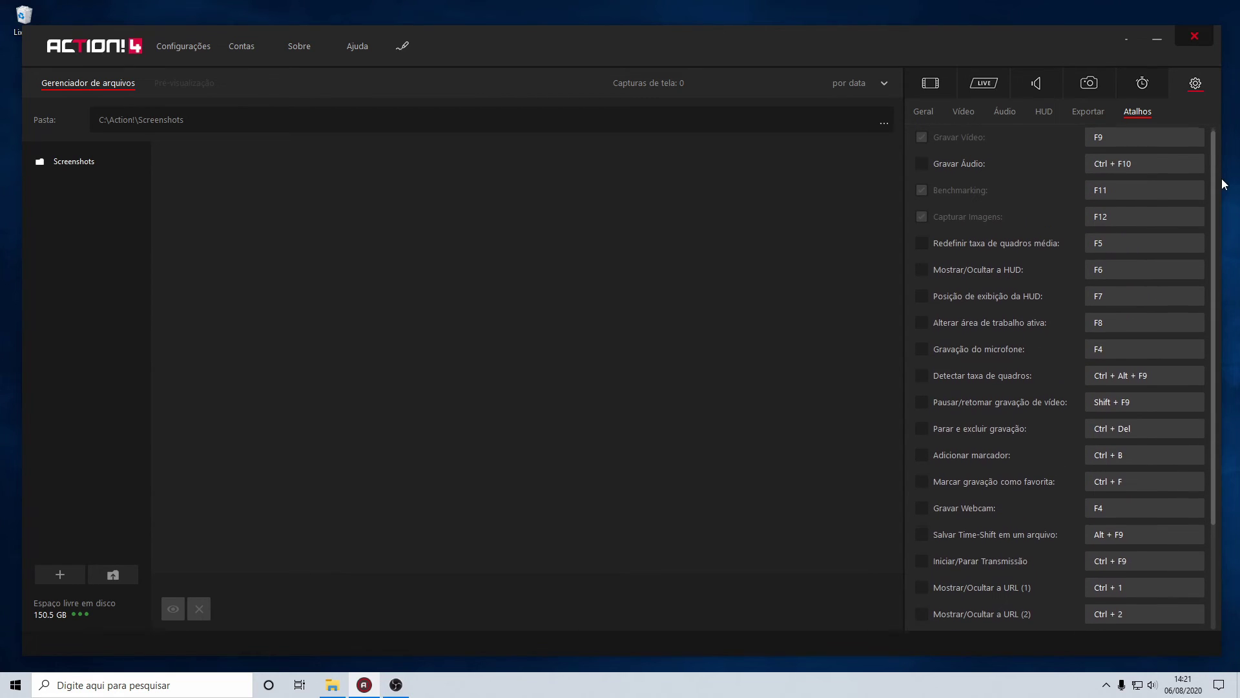
scroll(1222, 159, "down", 2)
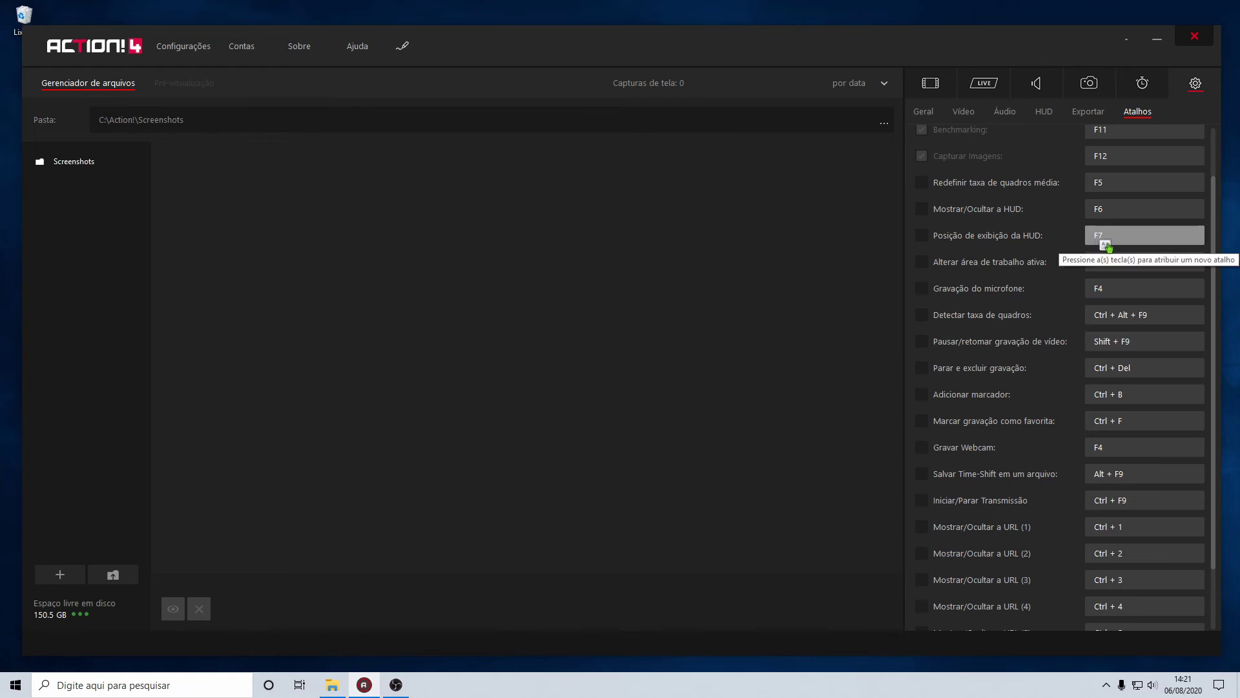
- Toggle the Detectar taxa de quadros, Alterar área de trabalho ativa and Gravação do microfone shortcuts on and off
left_click(982, 320)
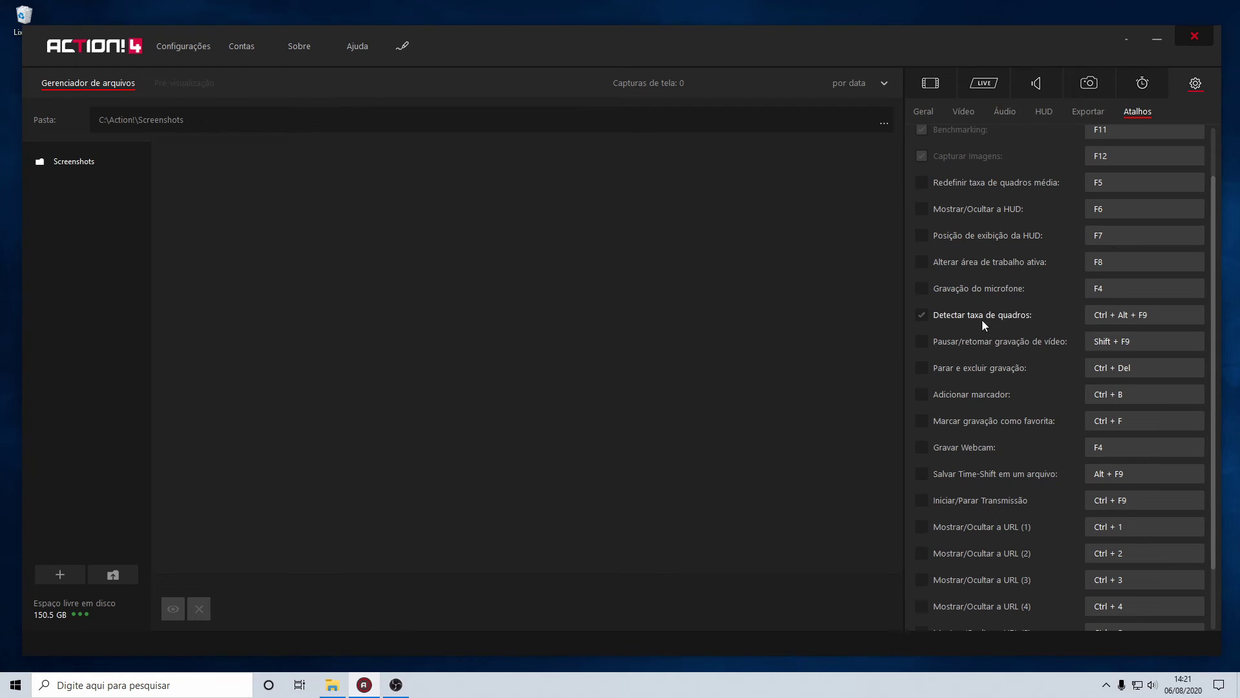
left_click(1017, 319)
left_click(1027, 261)
left_click(1026, 261)
left_click(994, 291)
left_click(925, 287)
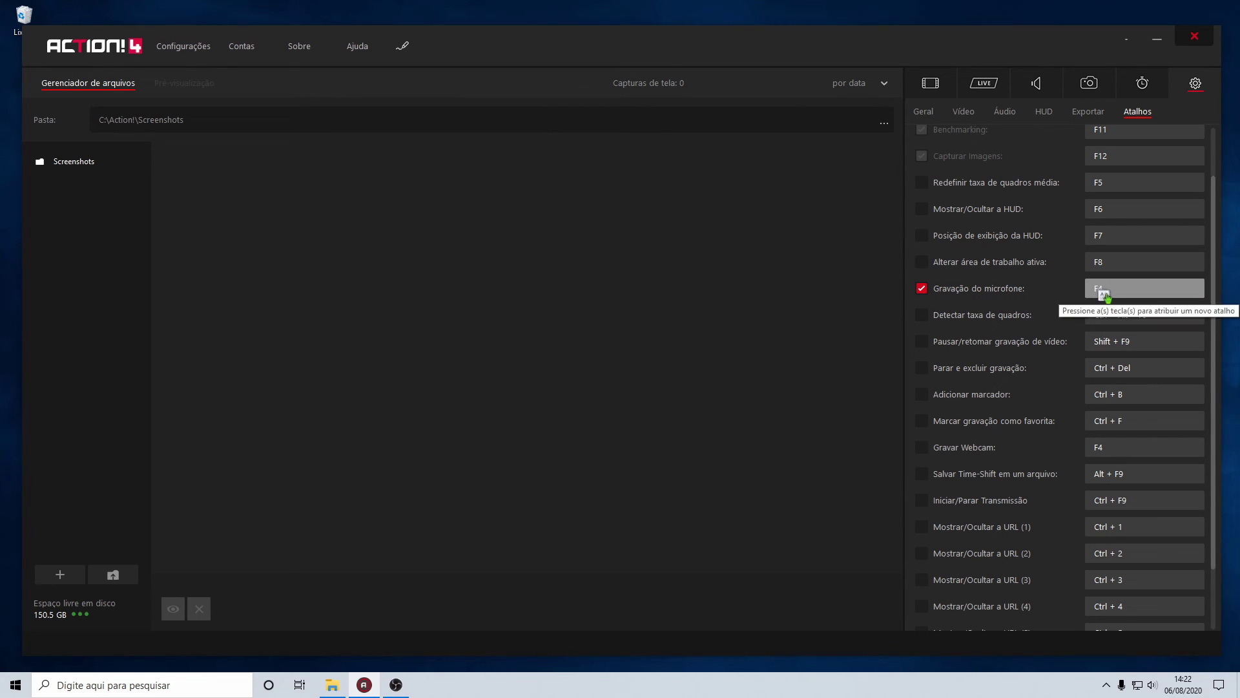
left_click(929, 293)
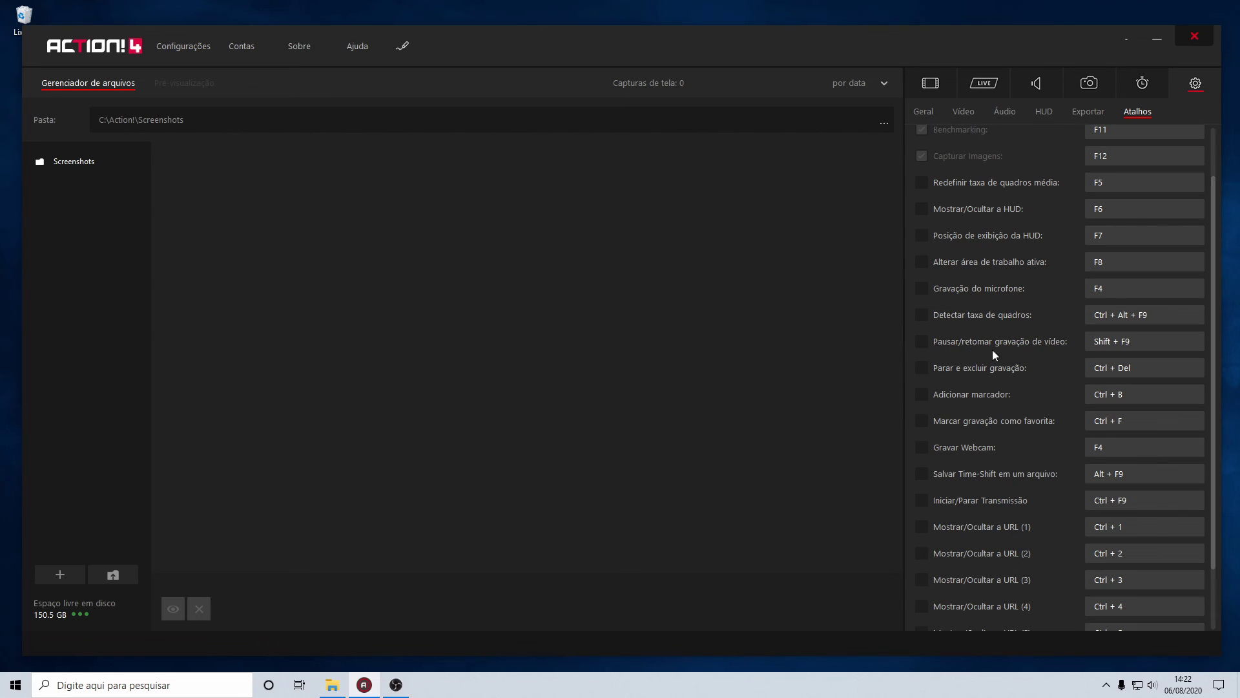
- Toggle the Pausar/retomar gravação de vídeo and Parar e excluir gravação shortcuts, leaving both disabled
left_click(921, 341)
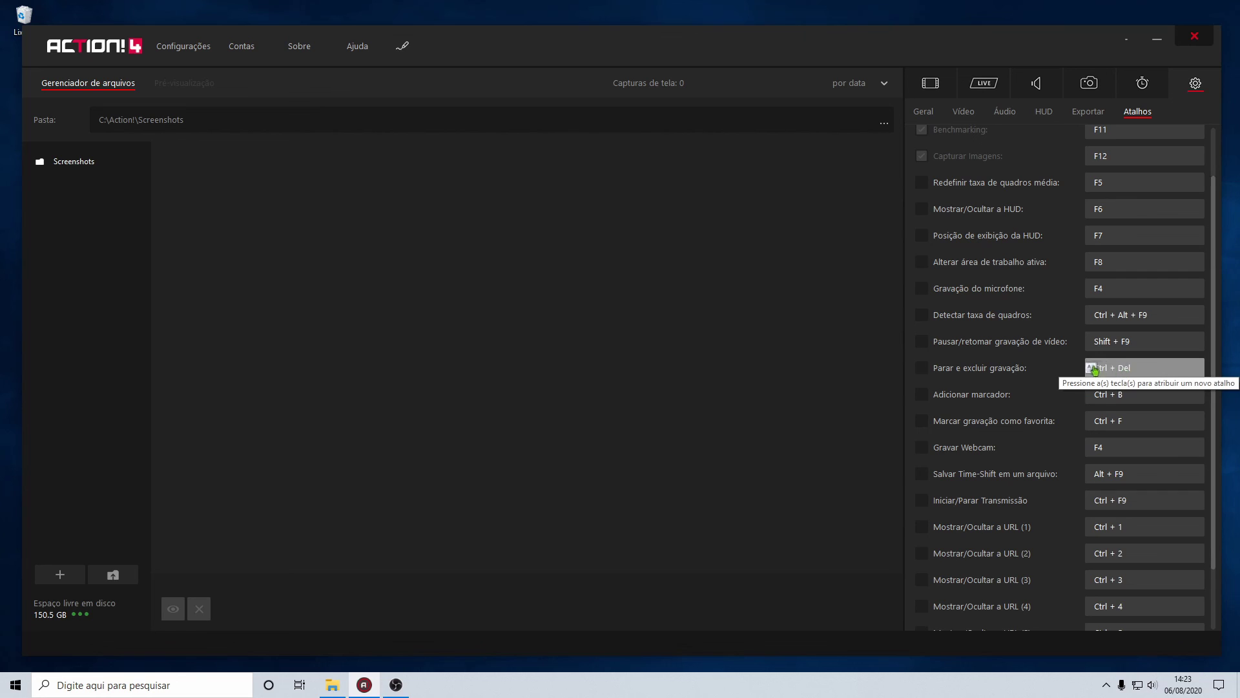
left_click(943, 370)
left_click(944, 368)
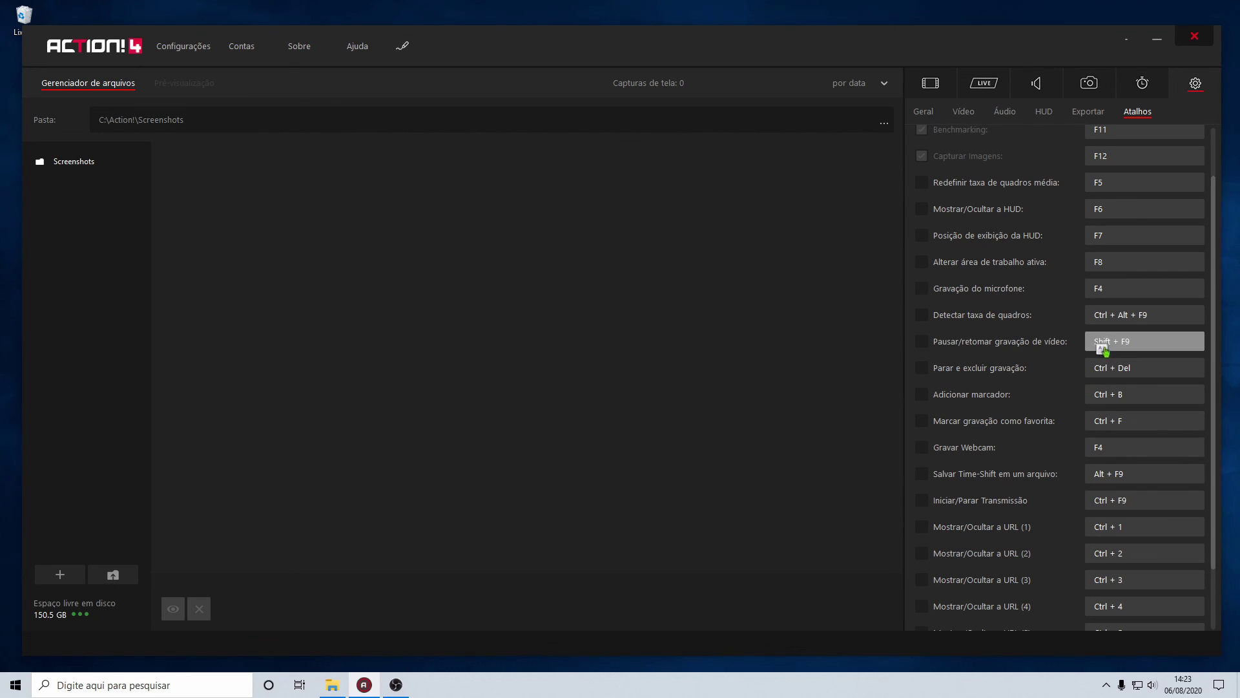
left_click(986, 371)
left_click(1000, 371)
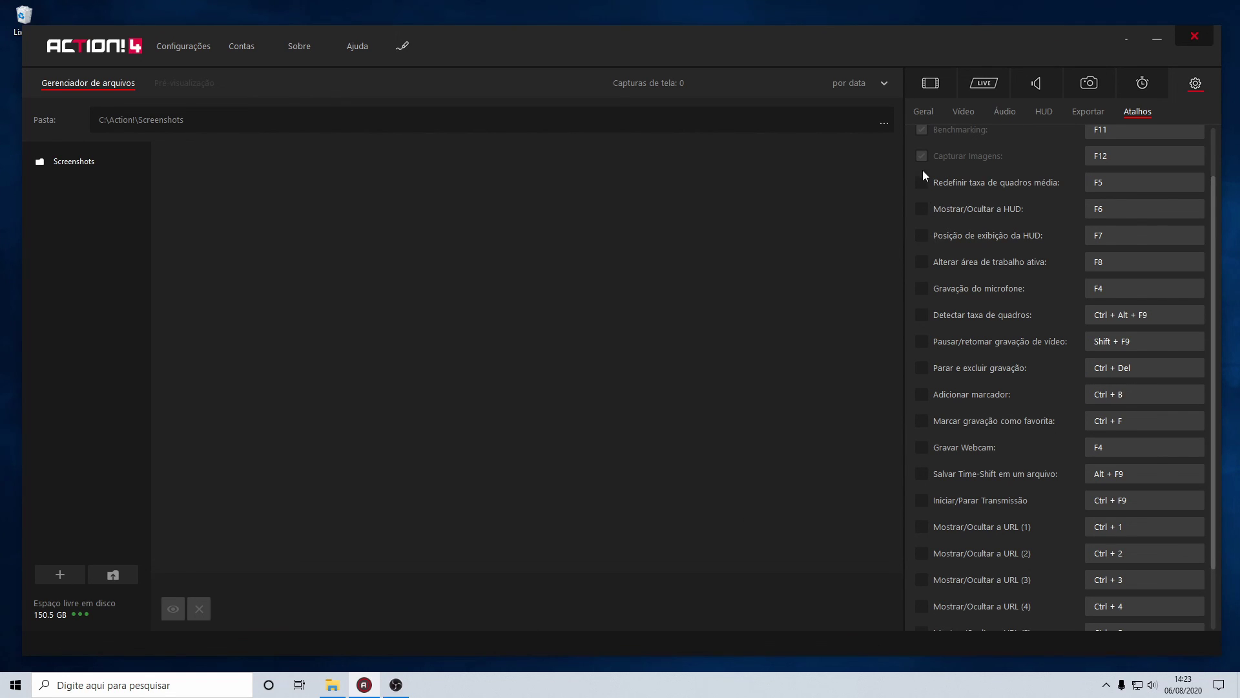
scroll(956, 530, "down", 1)
scroll(972, 559, "up", 2)
scroll(982, 342, "down", 1)
scroll(958, 541, "up", 1)
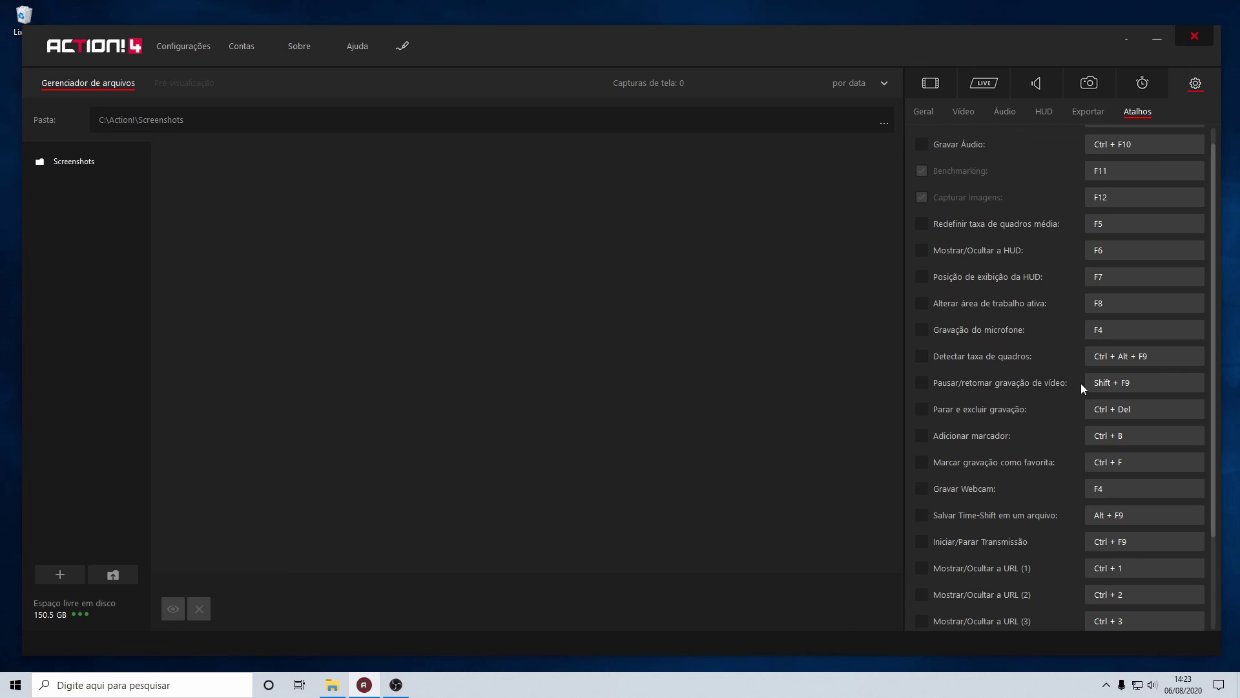
- Return to the video recording settings, view the Pré-visualização of the screen and go back to the Gerenciador de arquivos
left_click(936, 86)
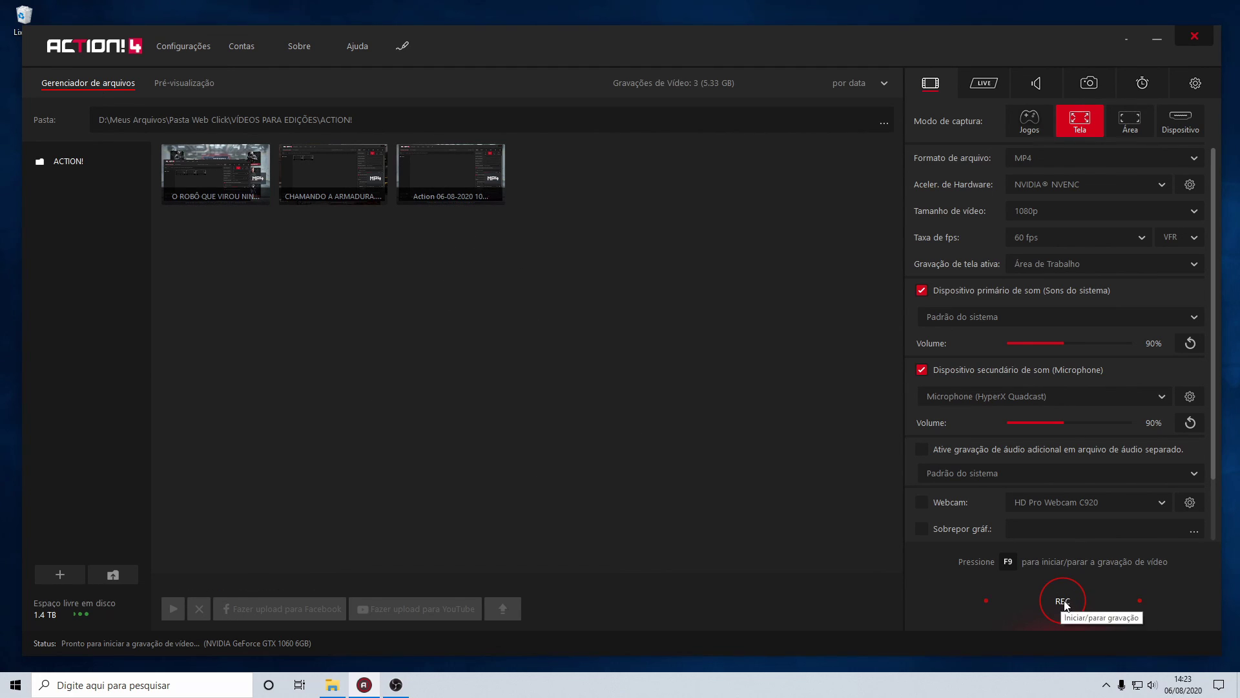
left_click(175, 84)
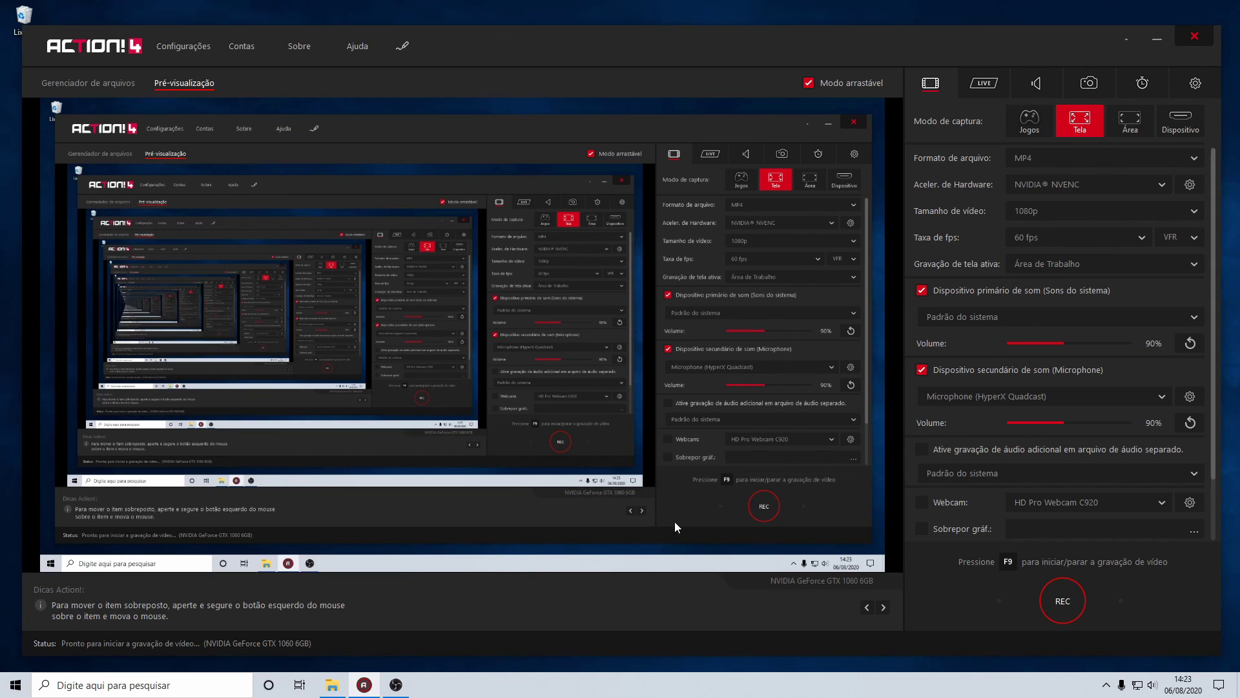
left_click(88, 83)
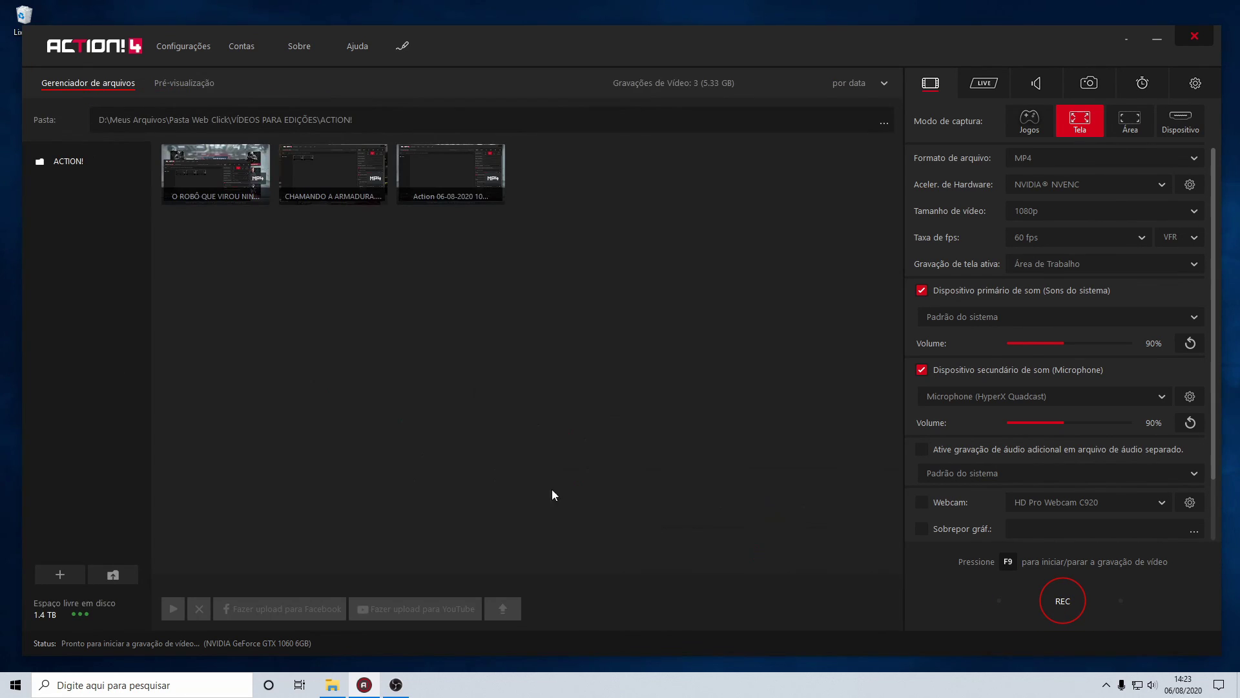